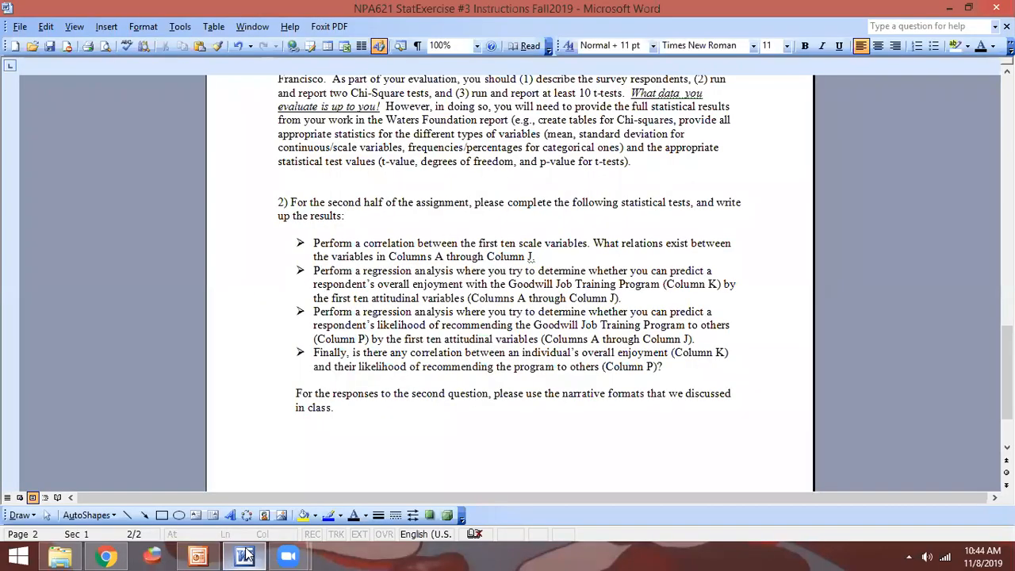
Step: Review the StatExercise #3 instructions from the introduction through the survey column table to the Questions to Answer section
left_click(247, 555)
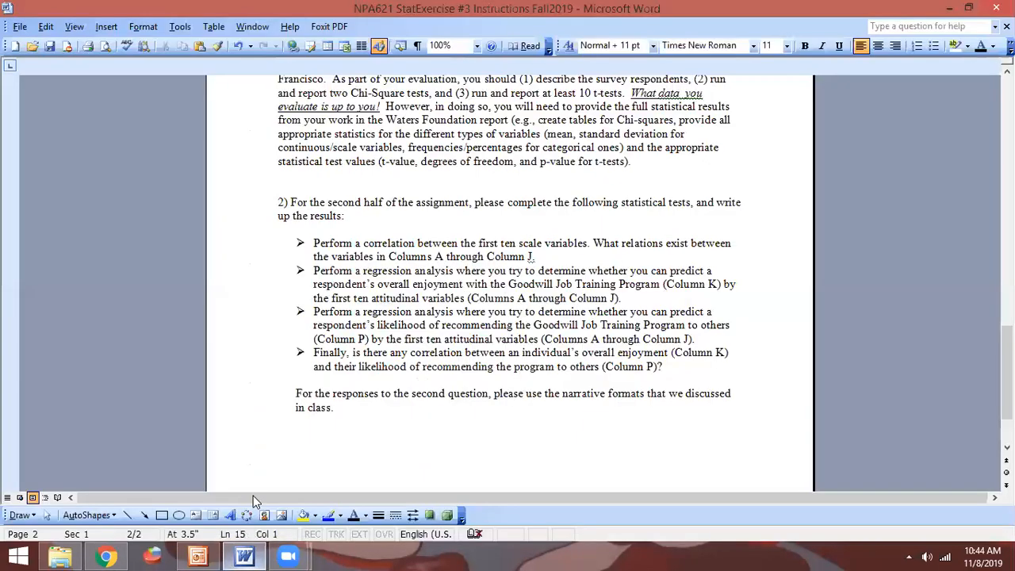
scroll(326, 369, "up", 3)
scroll(326, 369, "up", 20)
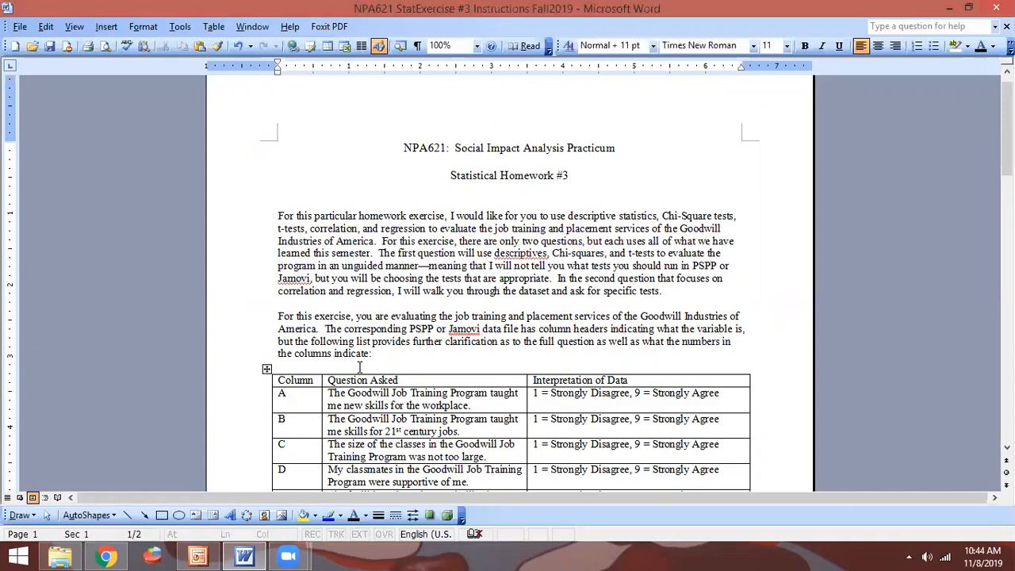
scroll(368, 376, "down", 1)
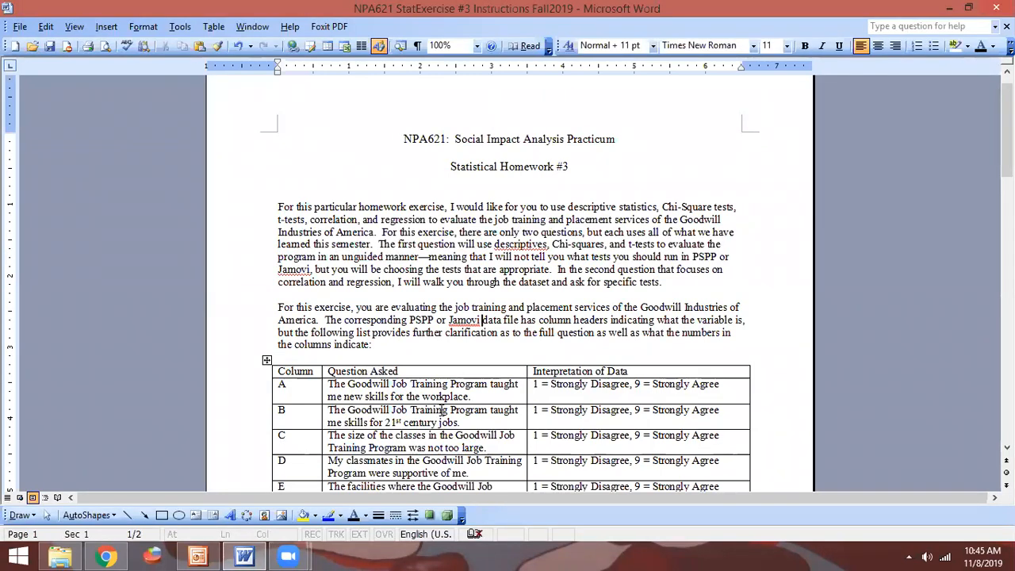
scroll(442, 410, "down", 2)
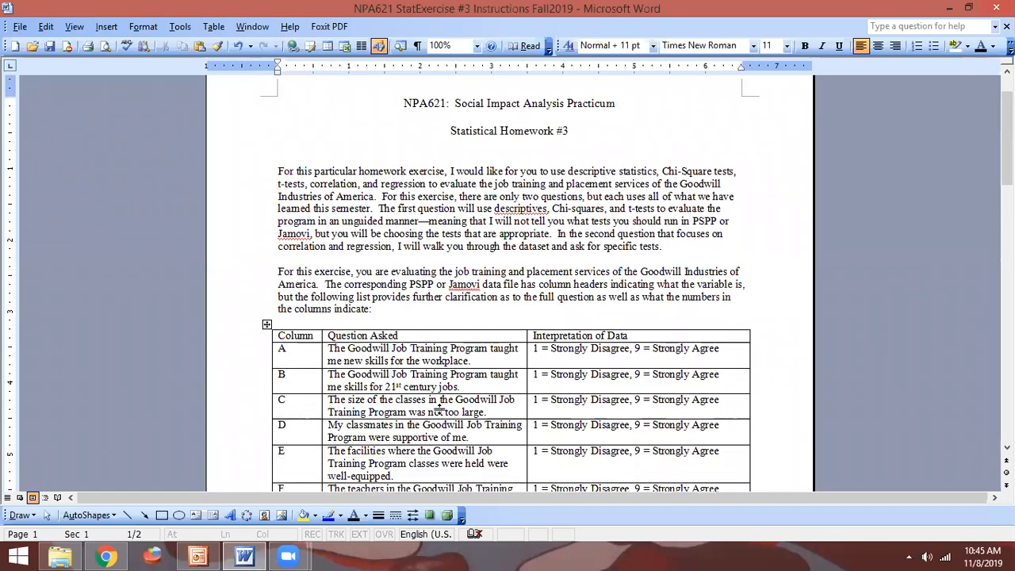
scroll(442, 410, "down", 8)
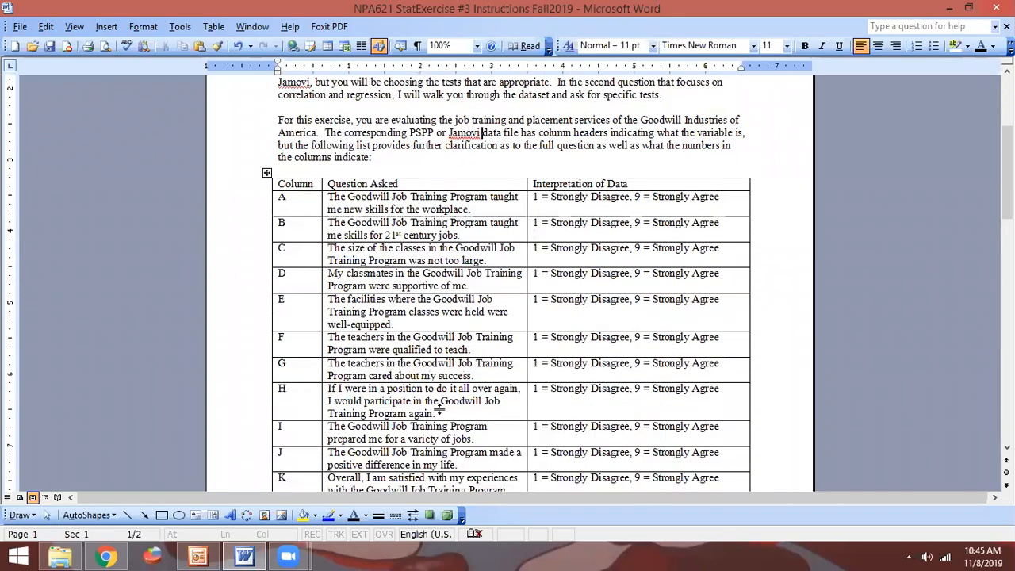
scroll(441, 410, "down", 11)
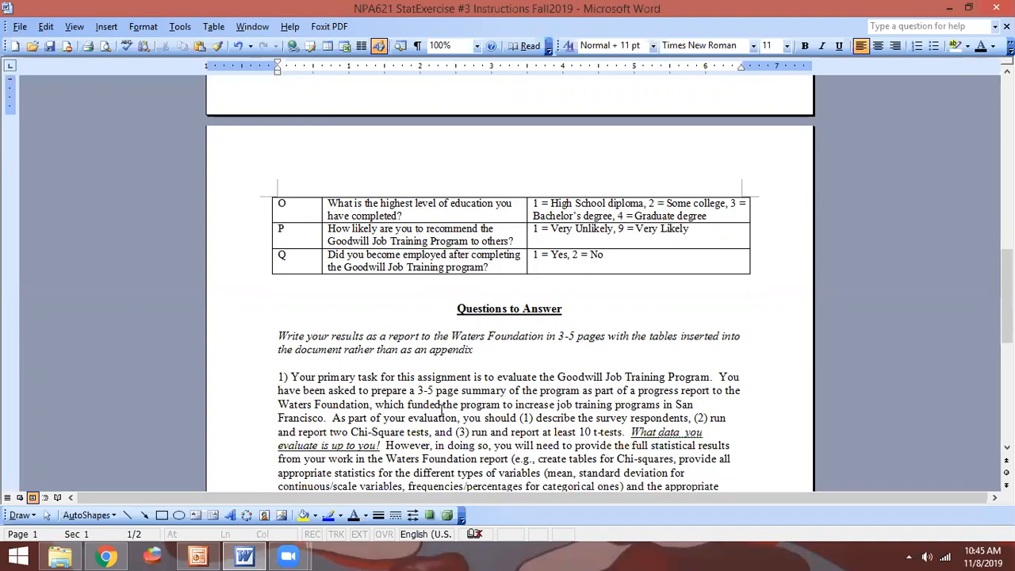
scroll(448, 400, "down", 1)
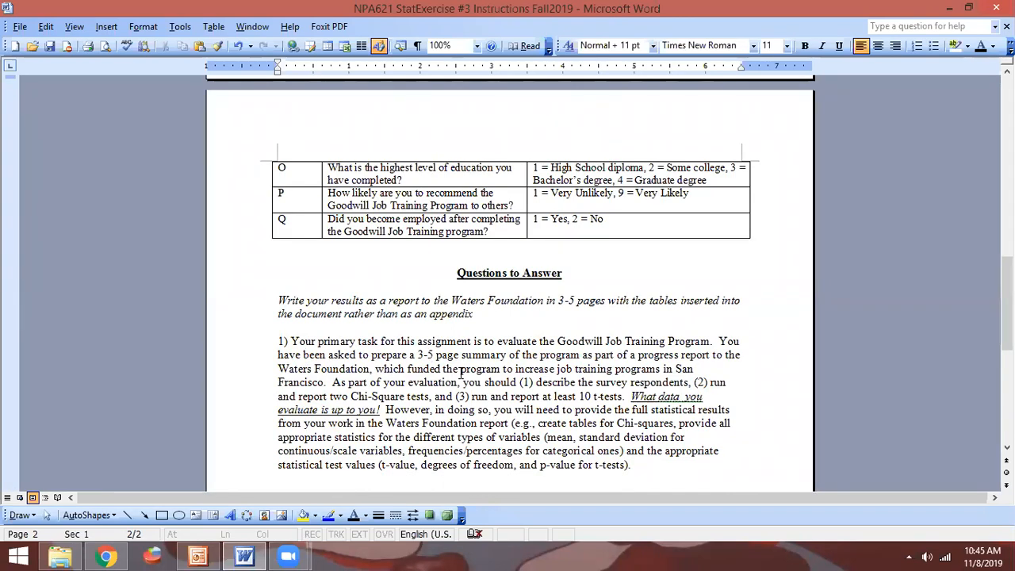
Step: Compare the requirements of question 1 with the survey variables and coding listed for columns K through Q
scroll(461, 372, "up", 4)
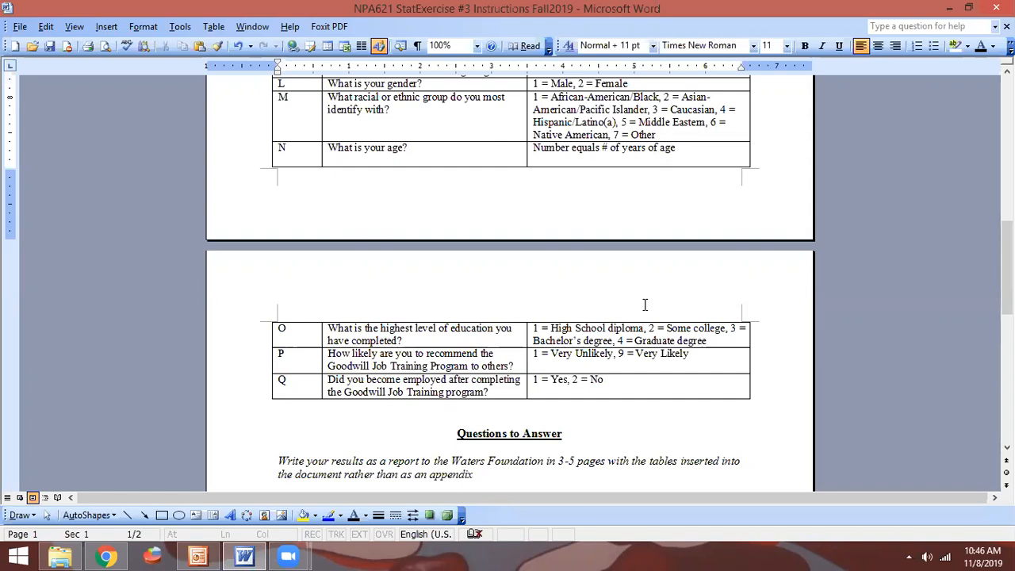
scroll(645, 305, "down", 3)
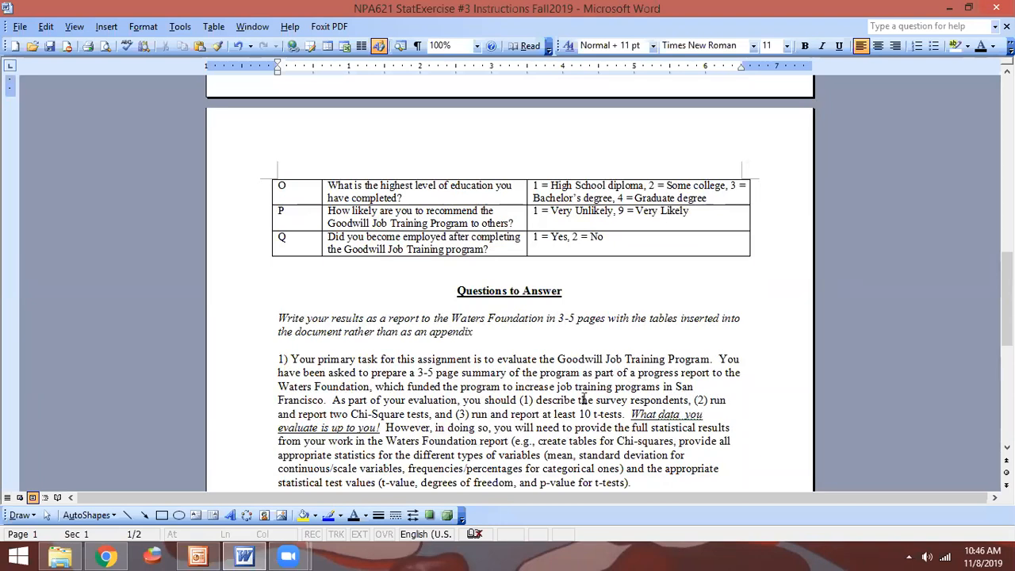
scroll(623, 408, "up", 1)
scroll(623, 408, "up", 4)
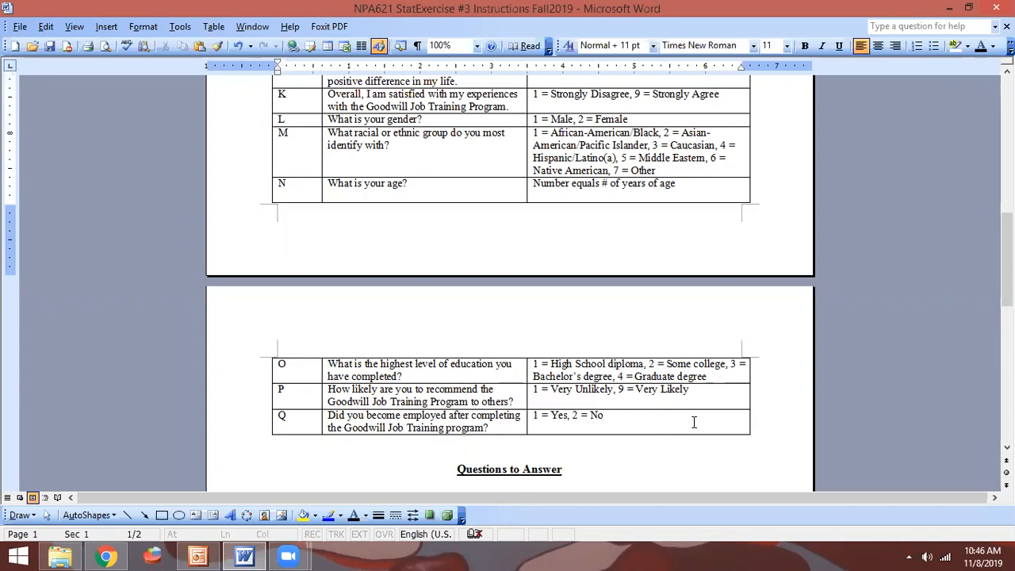
scroll(693, 423, "down", 1)
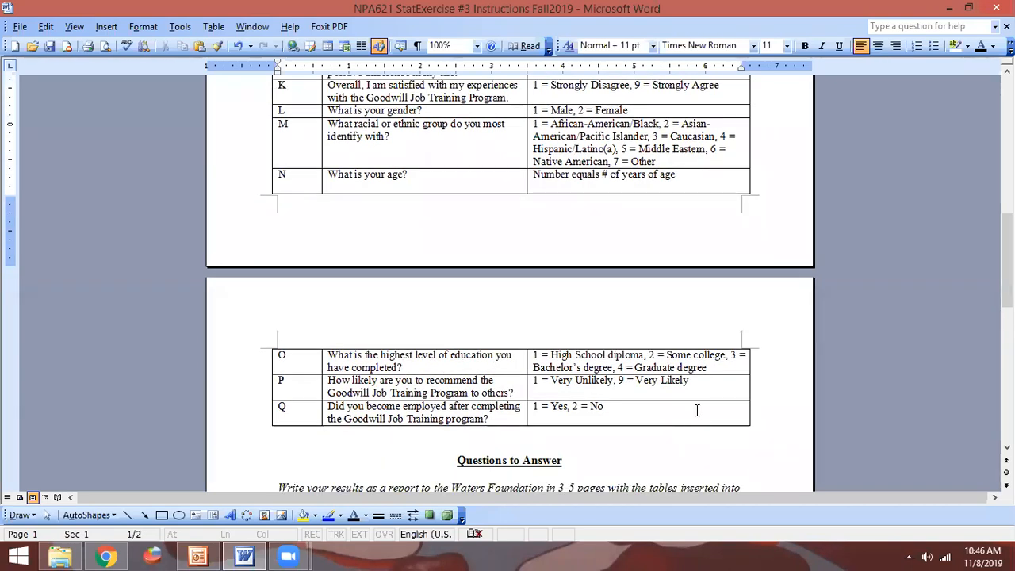
scroll(643, 390, "down", 1)
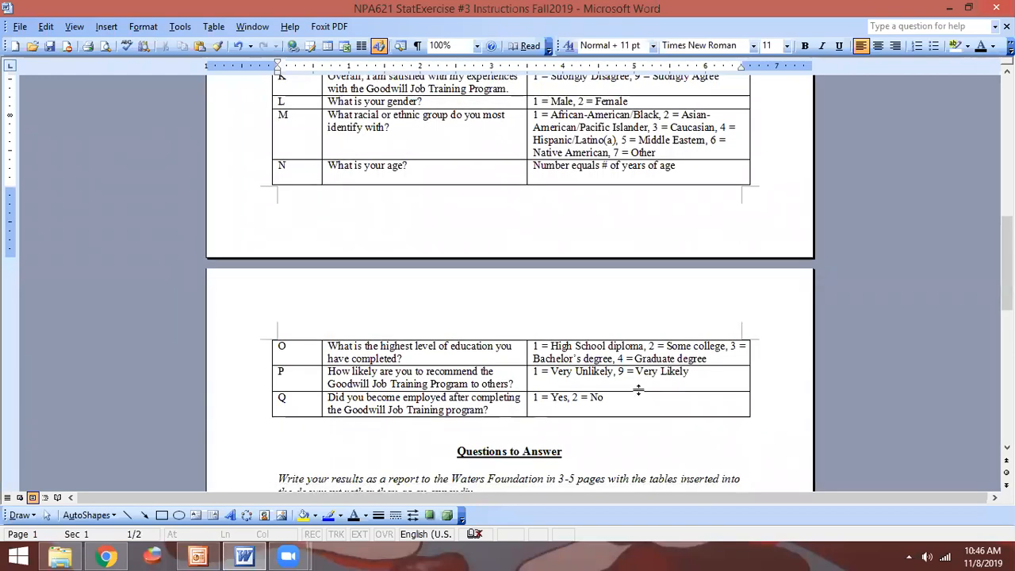
scroll(638, 390, "up", 3)
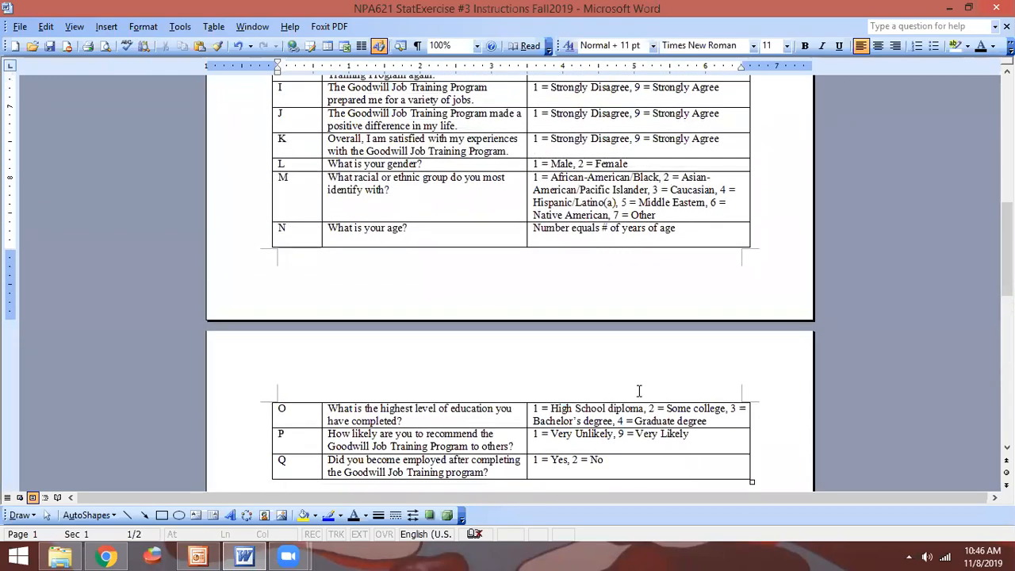
scroll(638, 390, "down", 6)
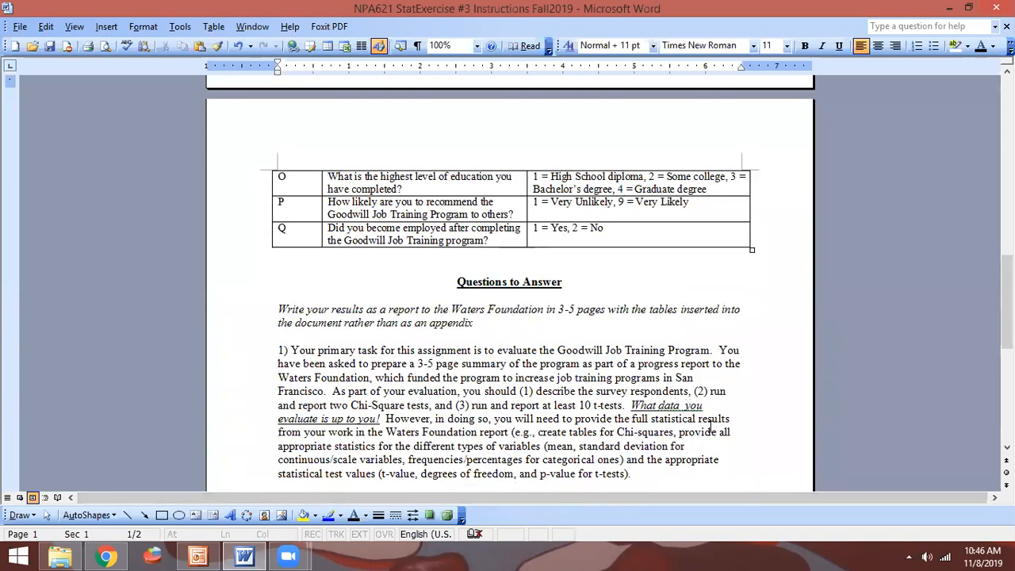
scroll(769, 440, "up", 2)
scroll(671, 259, "up", 2)
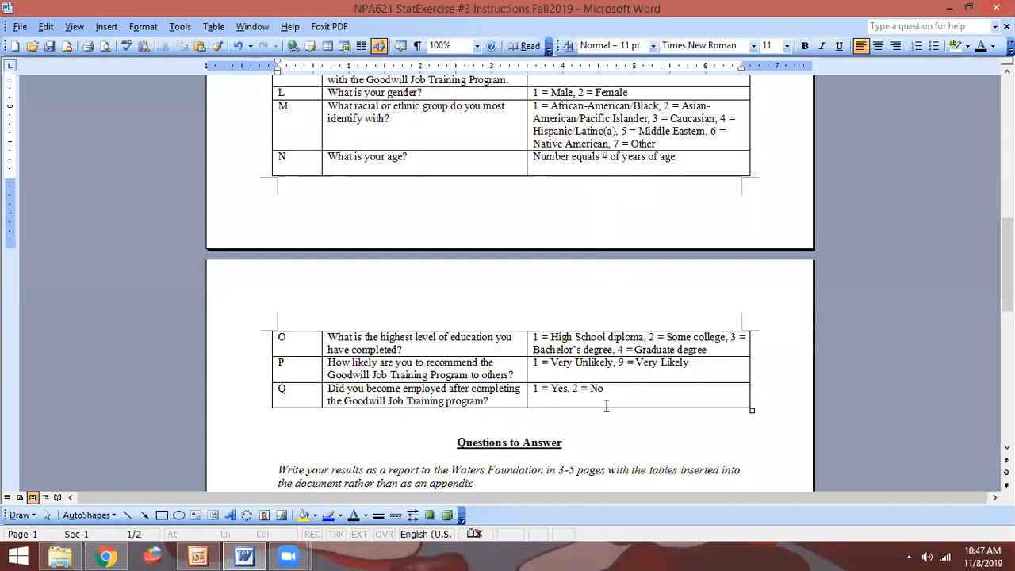
scroll(606, 406, "down", 4)
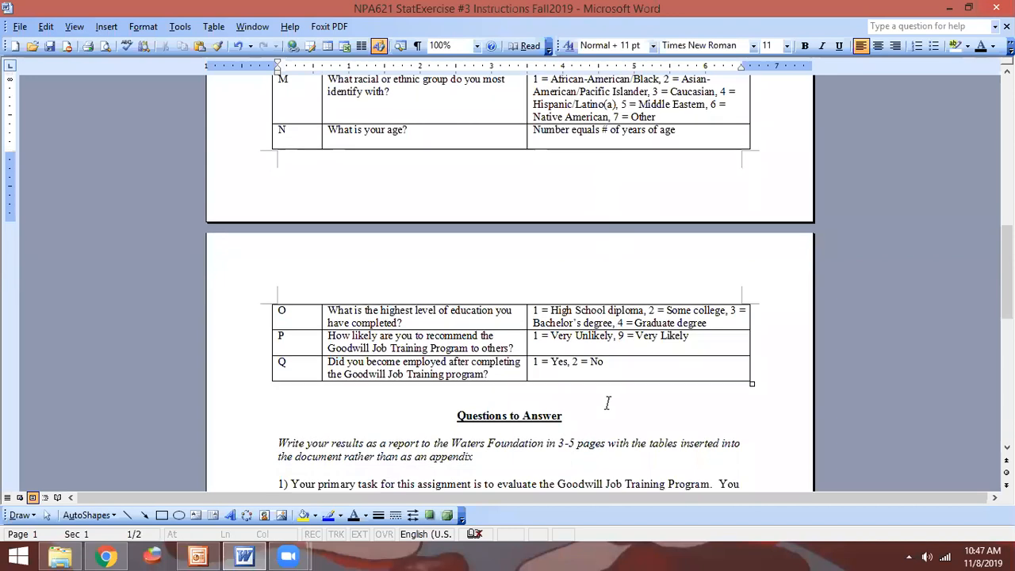
scroll(611, 400, "down", 1)
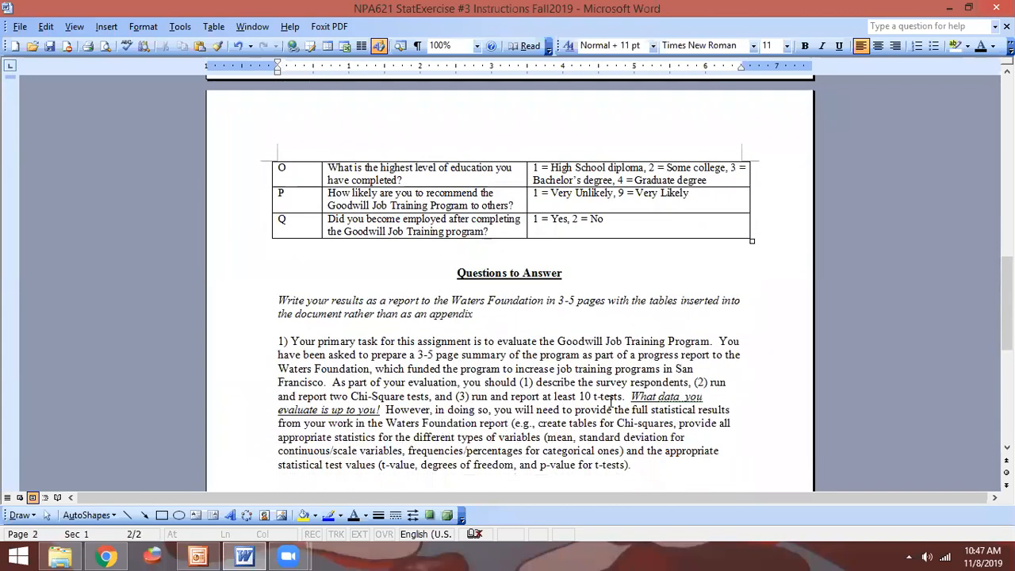
scroll(591, 174, "up", 4)
scroll(619, 125, "up", 1)
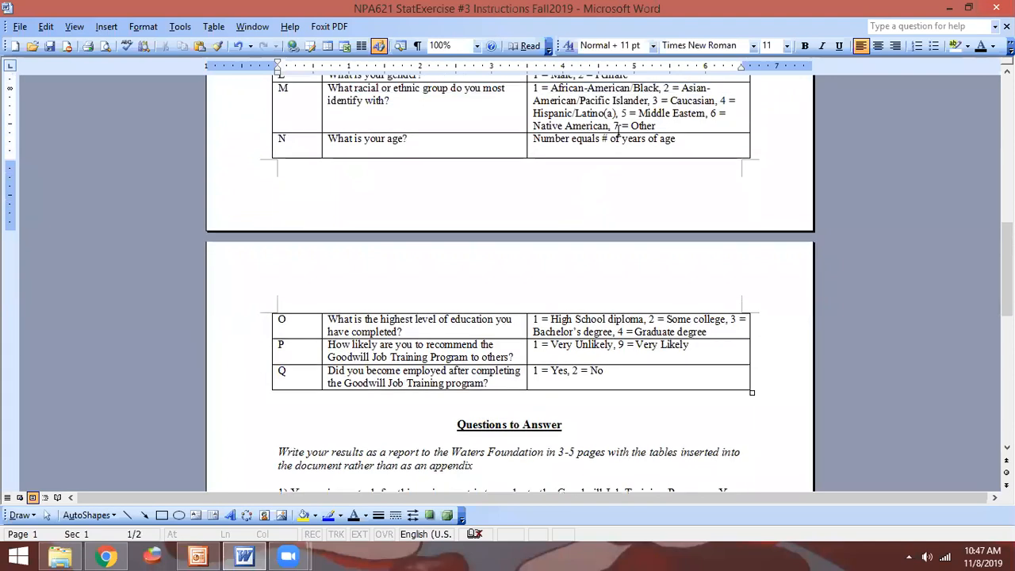
scroll(619, 131, "down", 5)
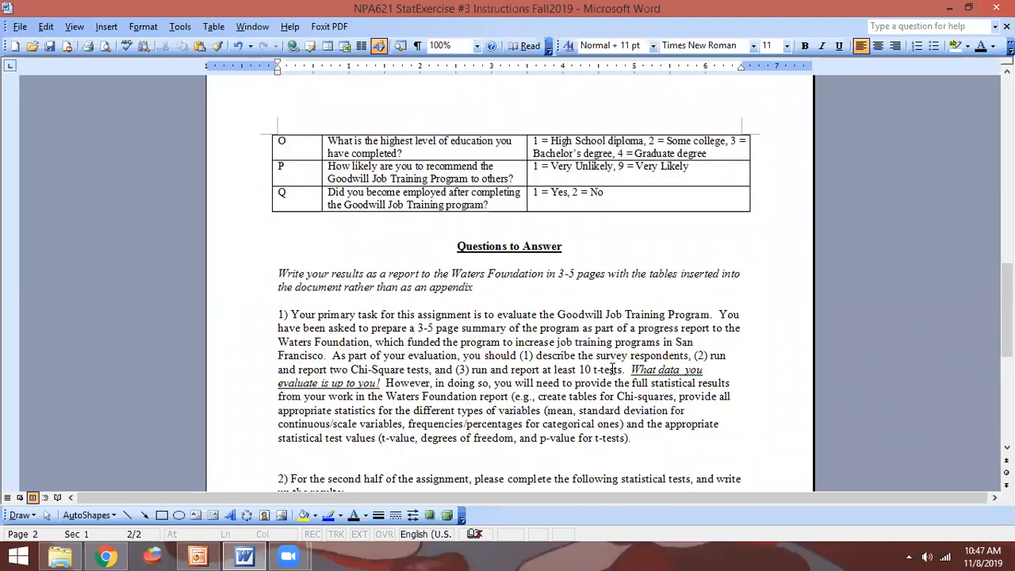
Step: Examine the t-test requirement in question 1 and the correlation and regression tasks in question 2
double_click(611, 370)
left_click(624, 381)
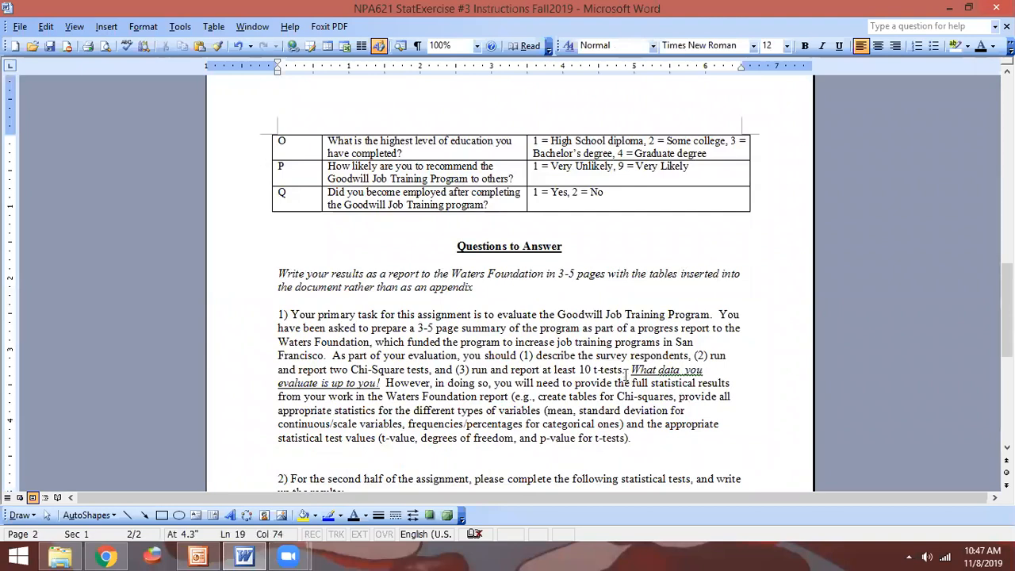
left_click_drag(630, 370, 593, 369)
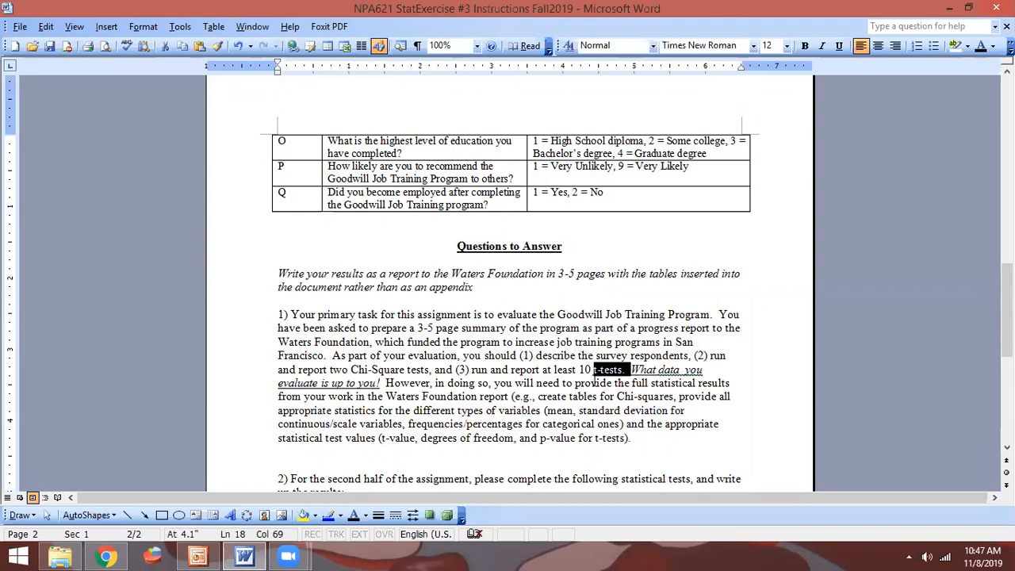
left_click(591, 383)
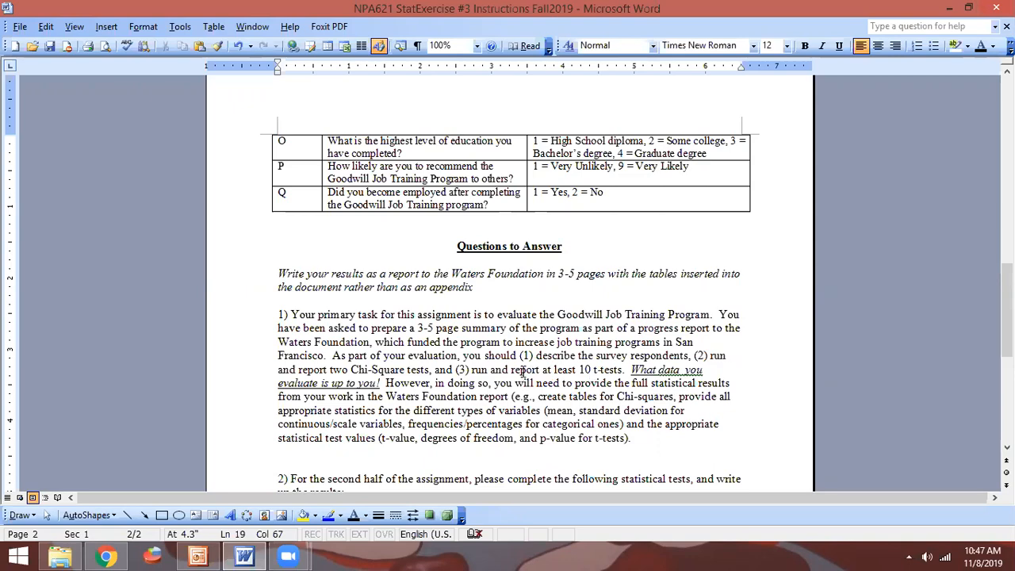
scroll(523, 376, "down", 4)
scroll(526, 361, "down", 1)
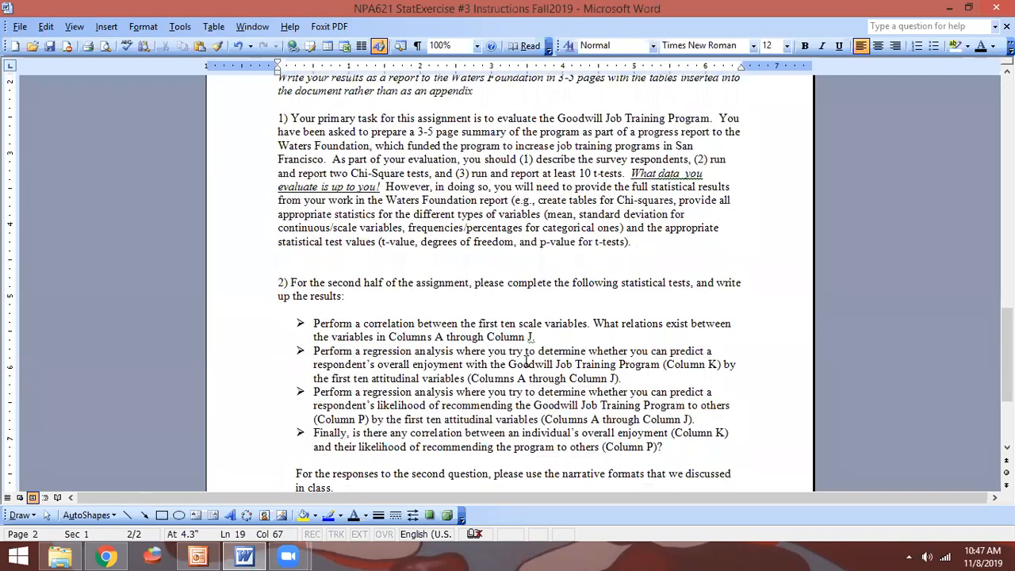
scroll(516, 423, "down", 1)
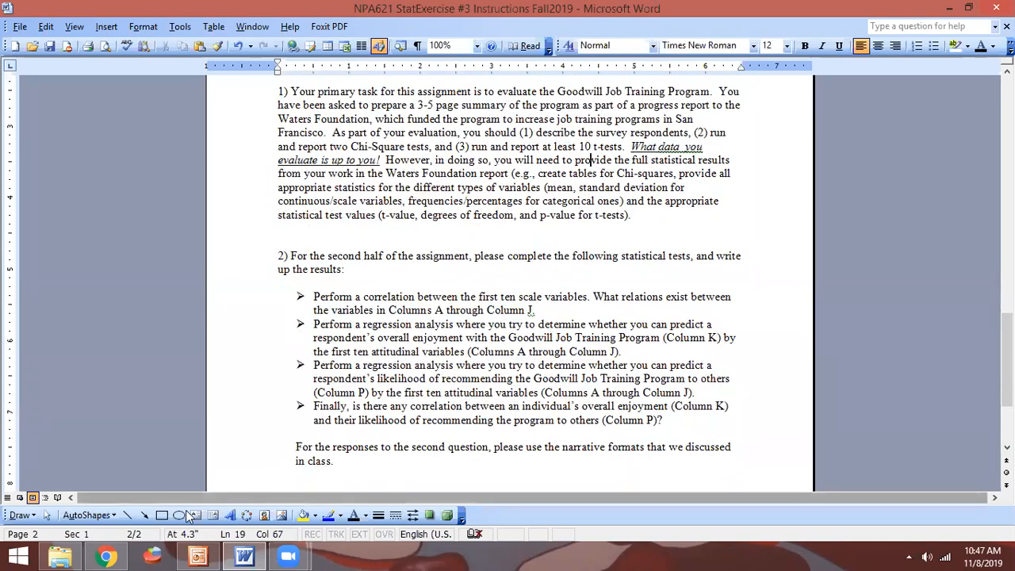
Step: Switch to the course modules in Chrome and download NPA621 StatExercise #3 Data.omv from the Jamovi File for StatEx3 item
left_click(112, 555)
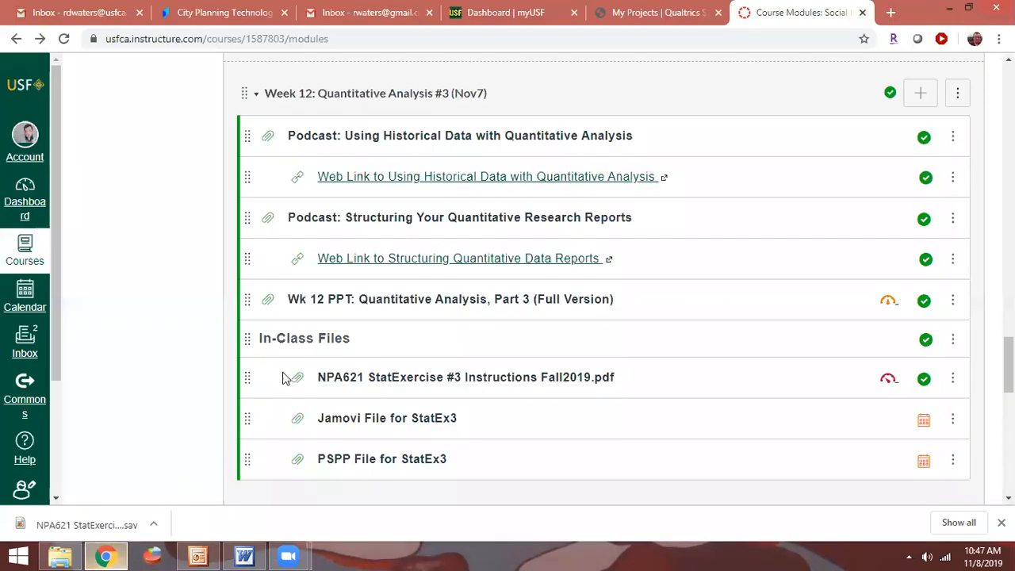
left_click(384, 423)
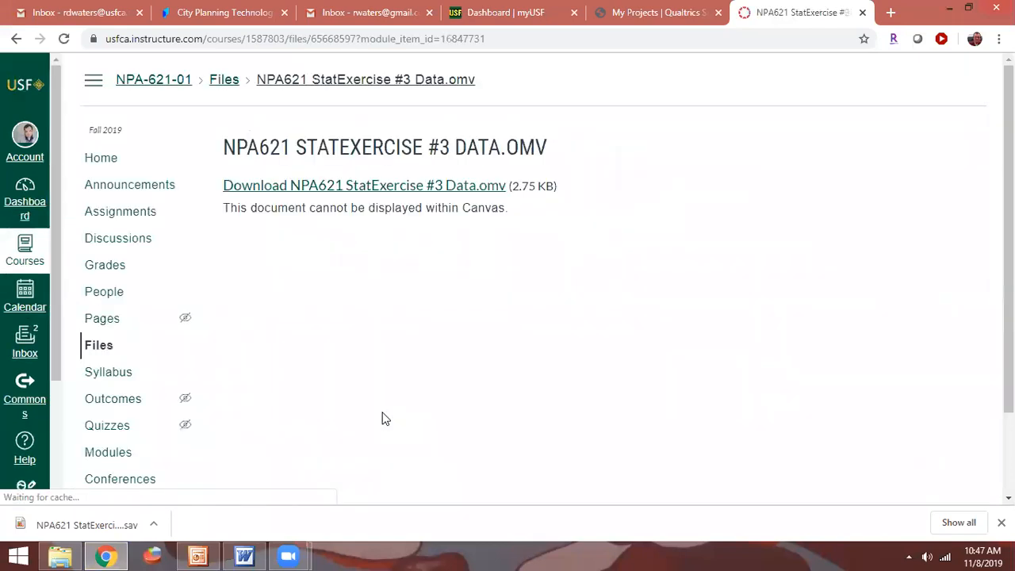
left_click(366, 185)
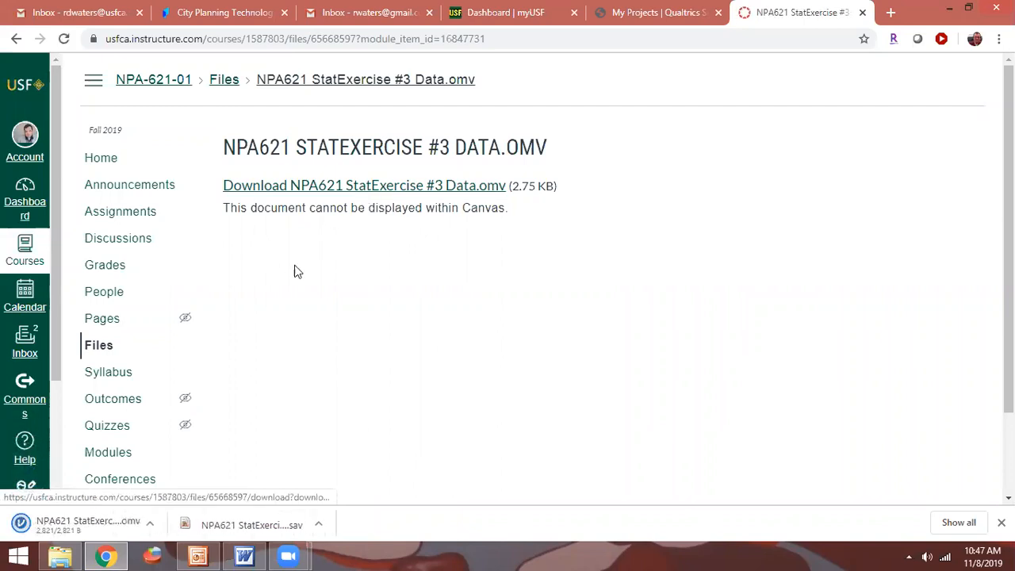
Step: Launch jamovi
left_click(10, 555)
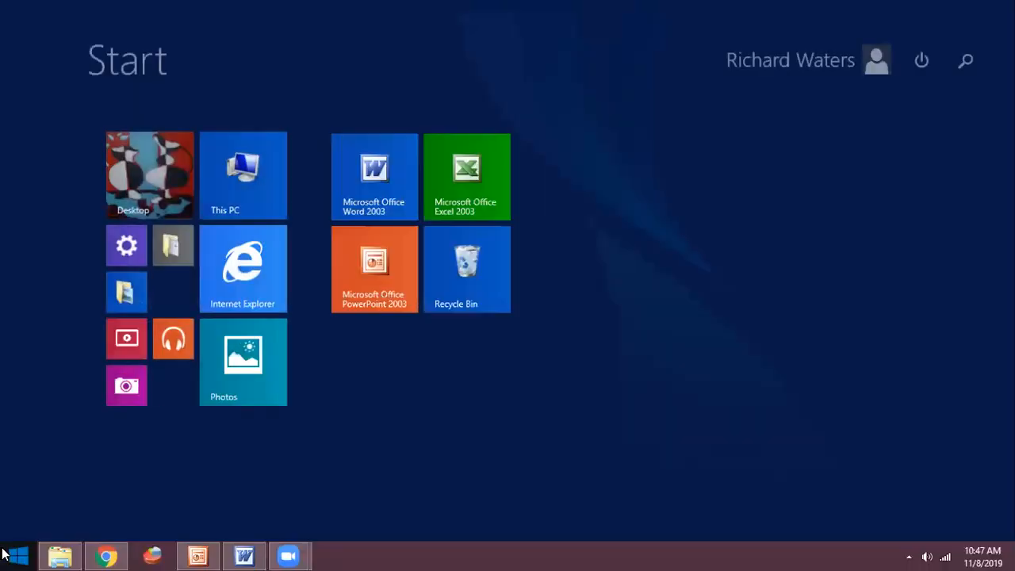
left_click(100, 533)
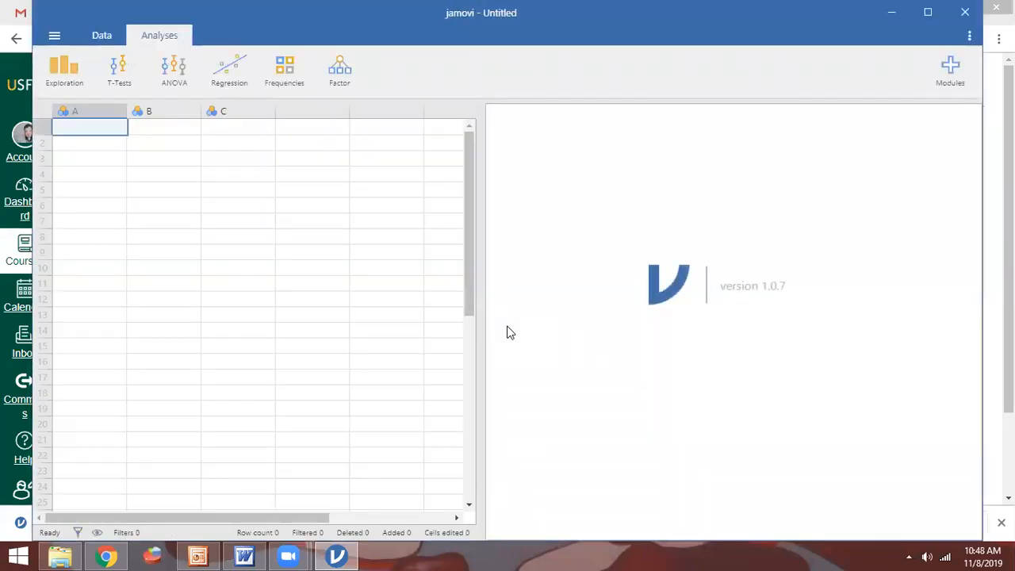
Step: Open the NPA621 StatExercise #3 Data file from the Downloads folder and narrow the data area to enlarge the results area
left_click(54, 36)
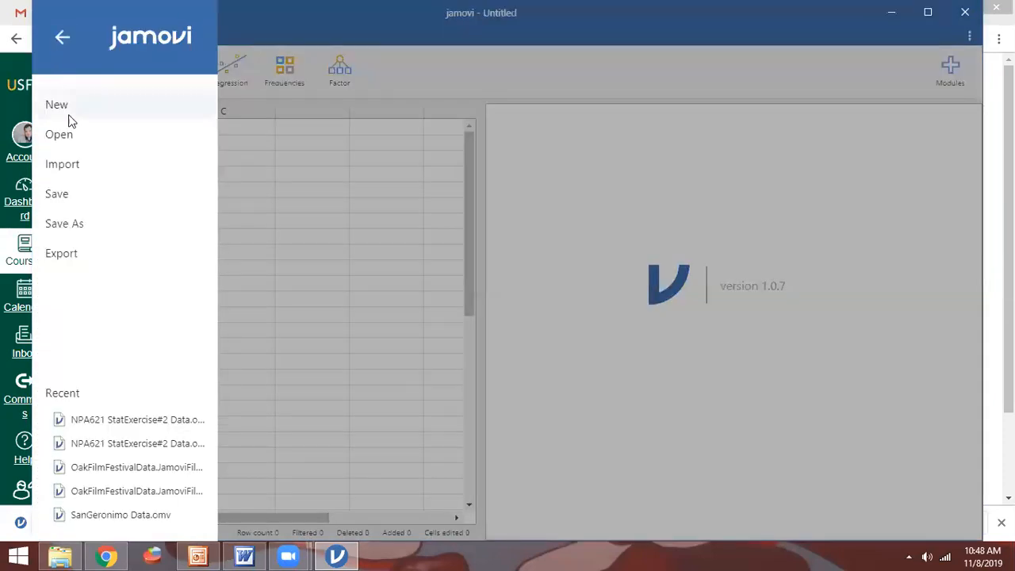
left_click(69, 146)
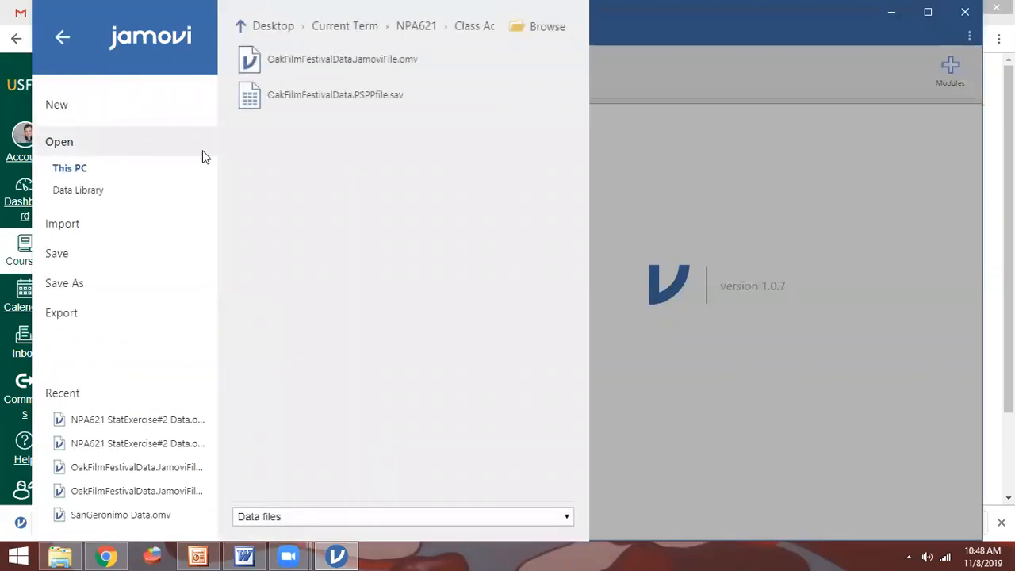
left_click(542, 30)
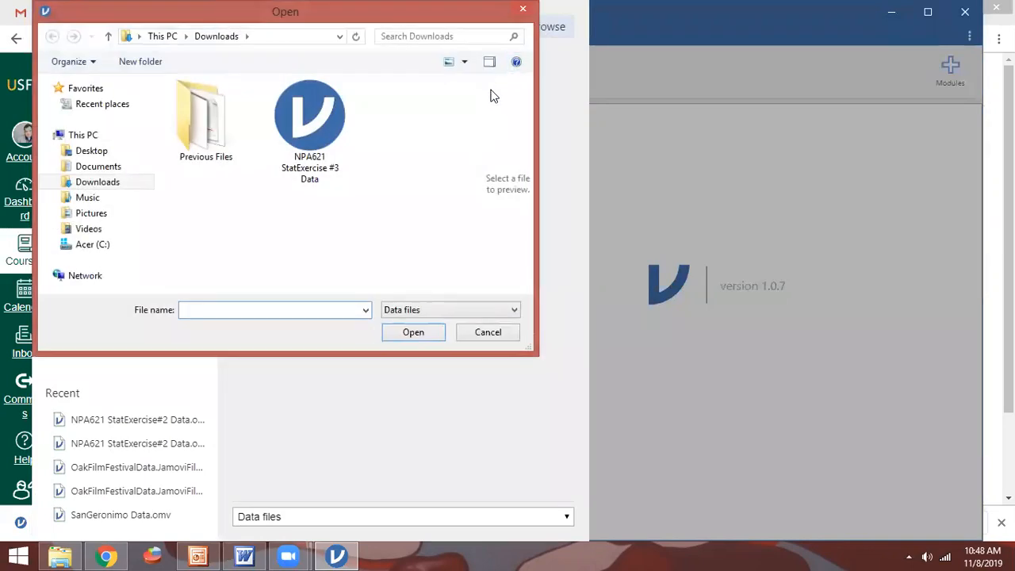
left_click(328, 106)
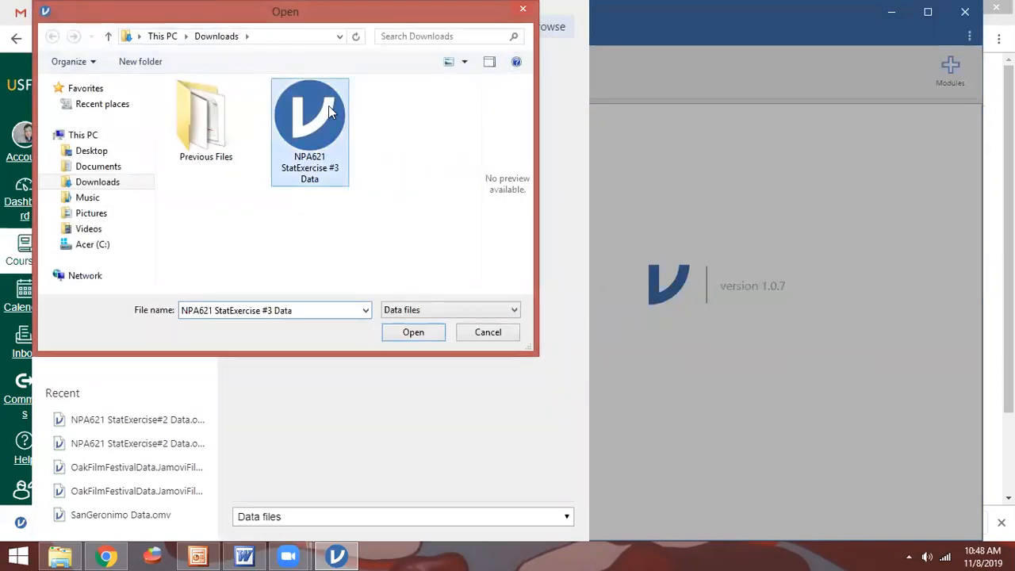
double_click(329, 106)
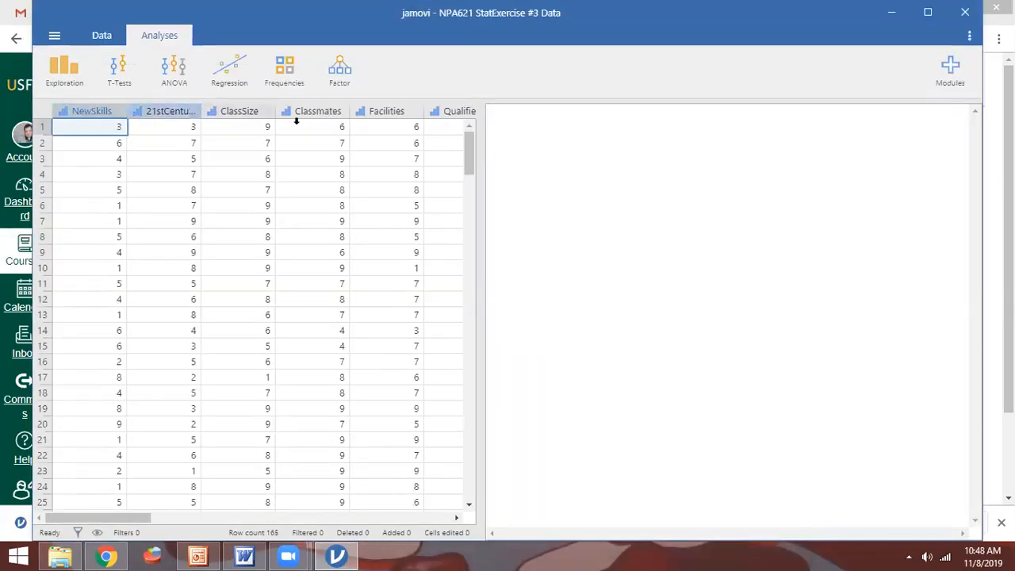
left_click_drag(477, 255, 411, 280)
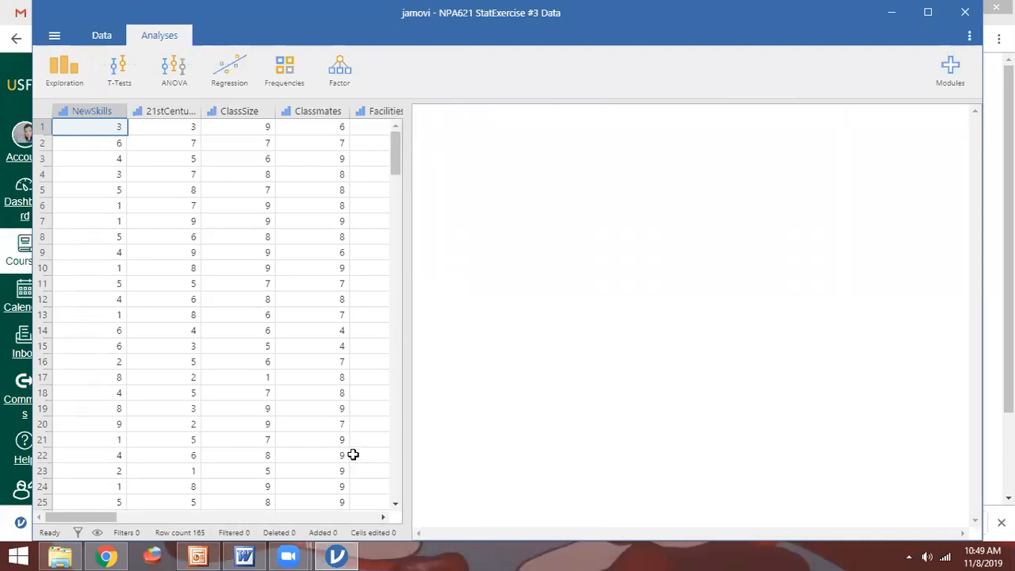
Step: Switch to the Word instructions and examine the question 2 tasks and the table of survey questions by column
mouse_move(245, 553)
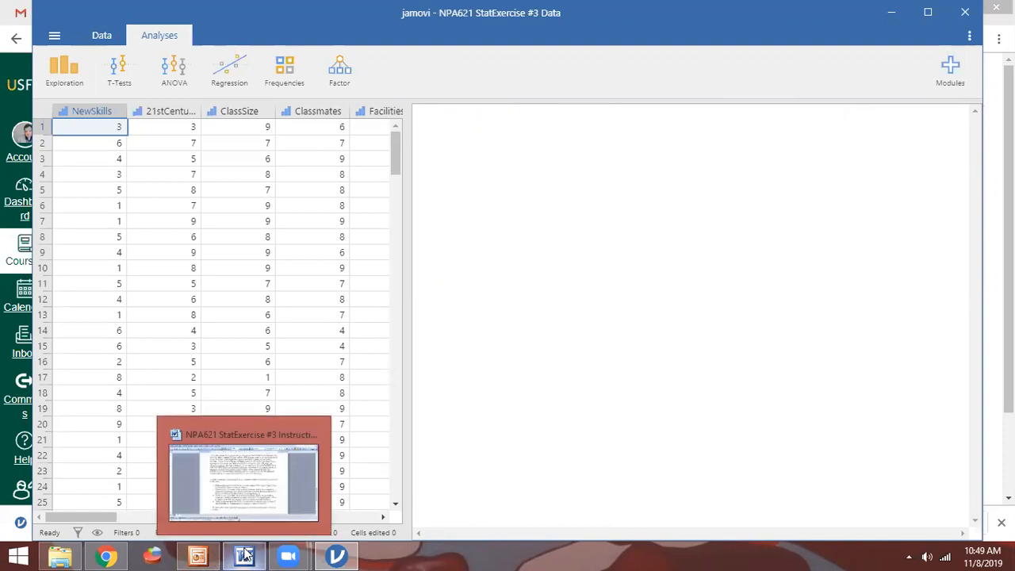
left_click(245, 552)
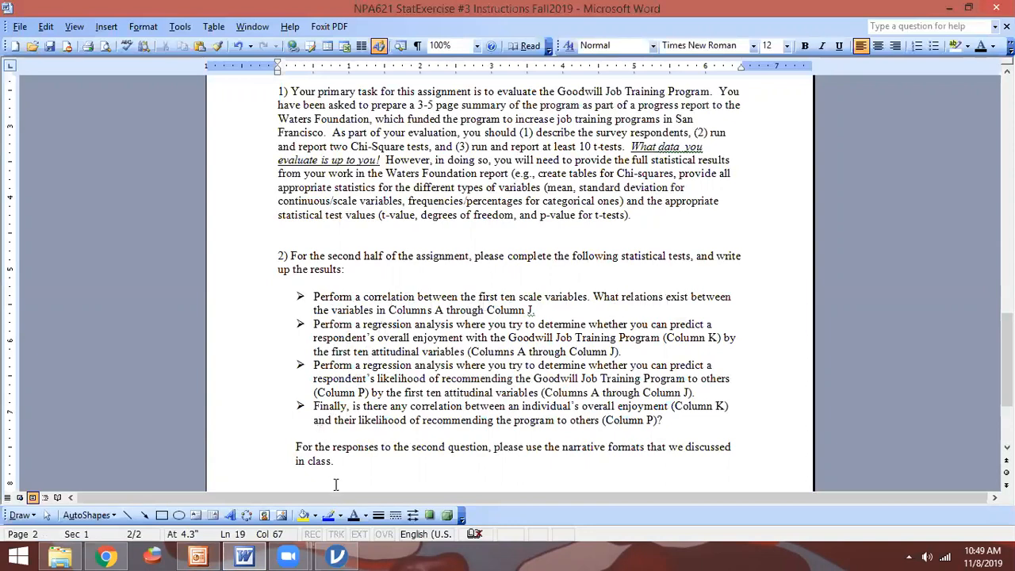
scroll(523, 309, "up", 15)
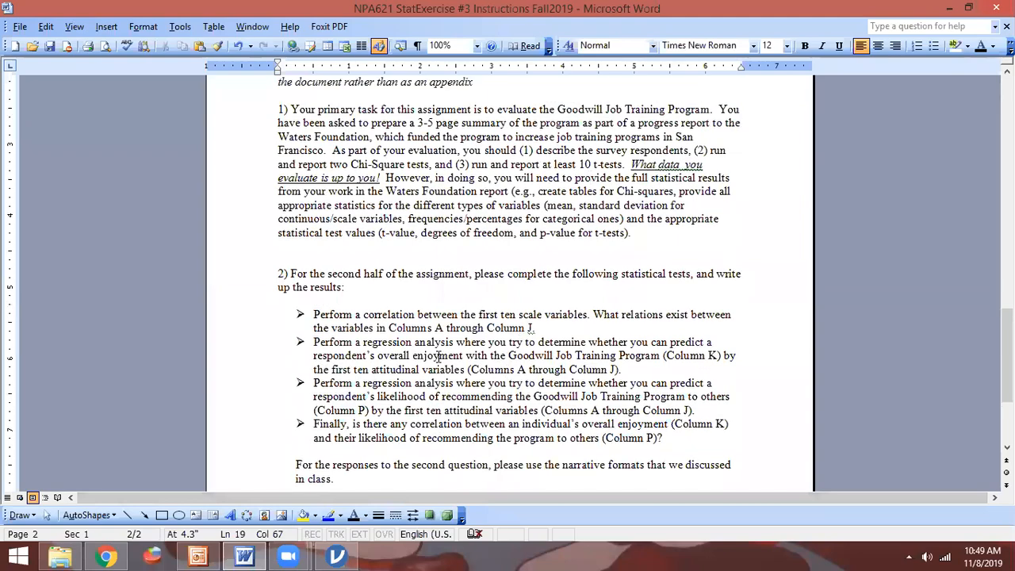
scroll(407, 212, "up", 3)
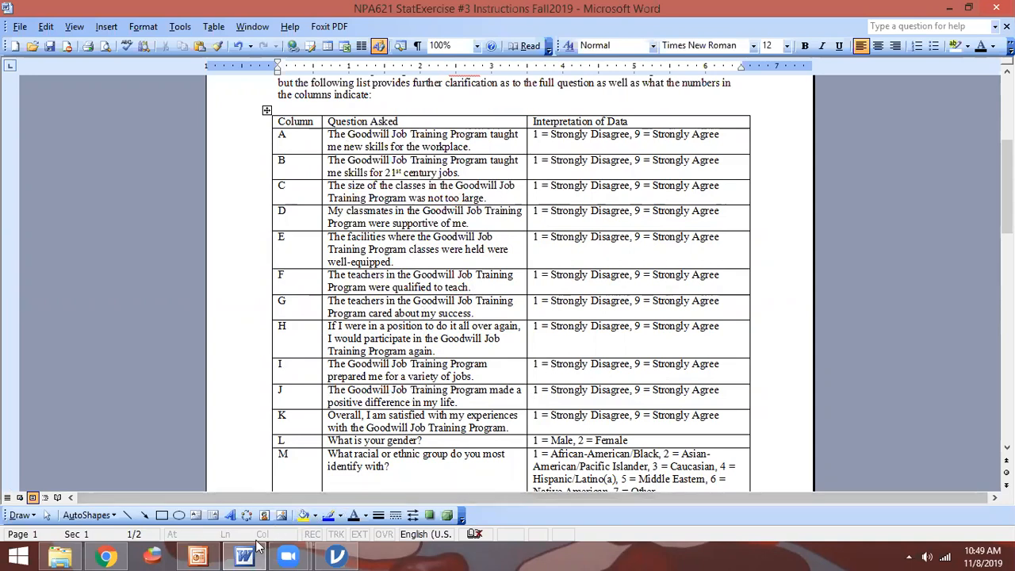
Step: Switch to jamovi and examine the data columns from NewSkills through Enjoyment
mouse_move(339, 554)
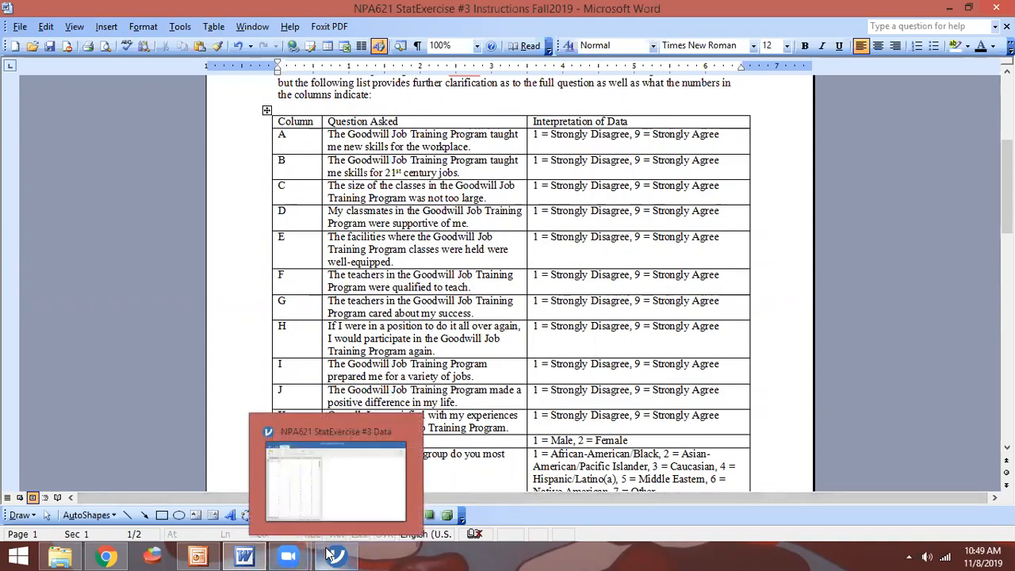
left_click(339, 554)
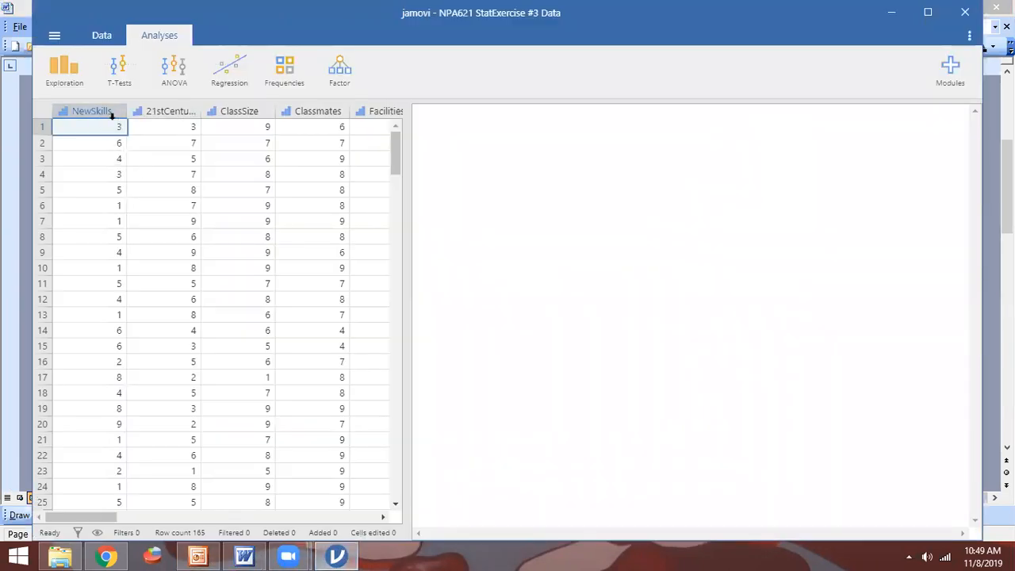
left_click_drag(104, 517, 193, 507)
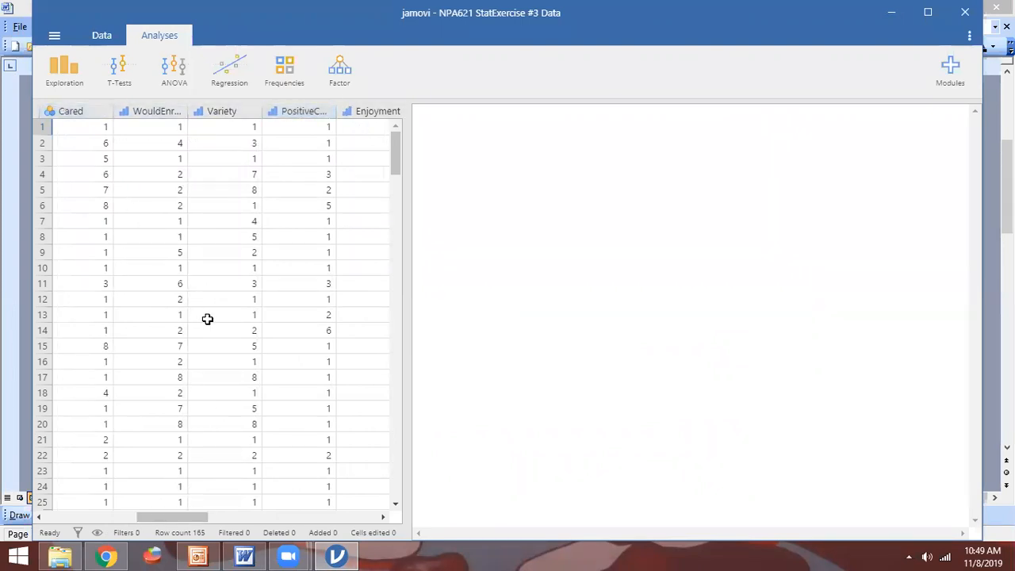
Step: Switch to the PowerPoint lecture and find the slide on Pearson's Correlation in Jamovi
left_click(197, 555)
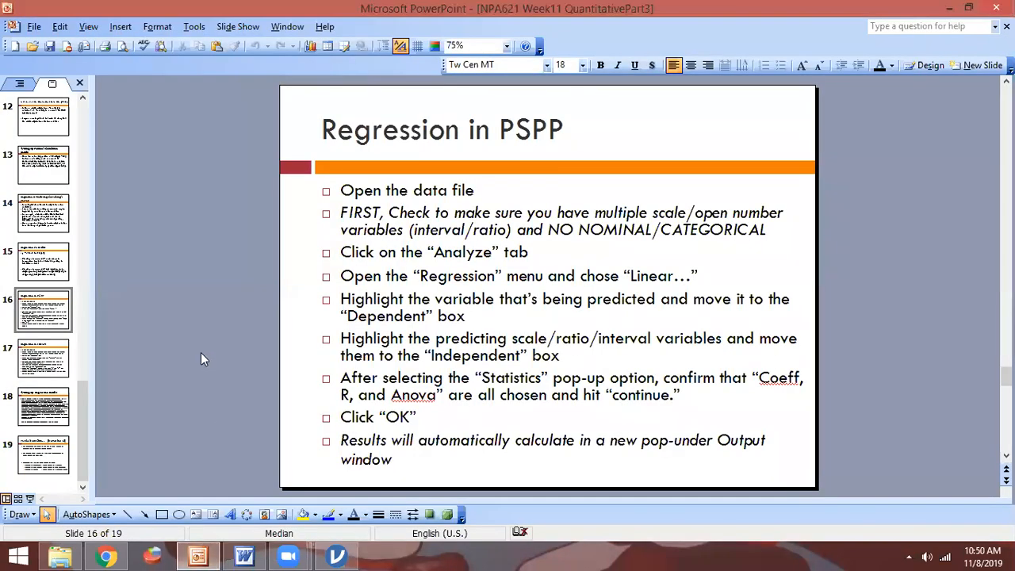
key("Page_Up")
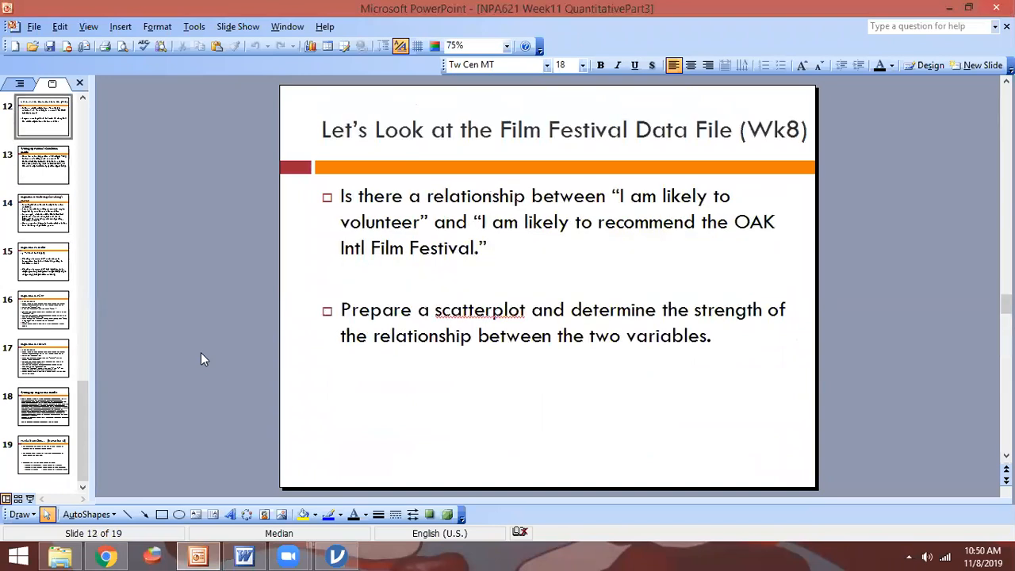
key("Page_Up")
key("Page_Up")
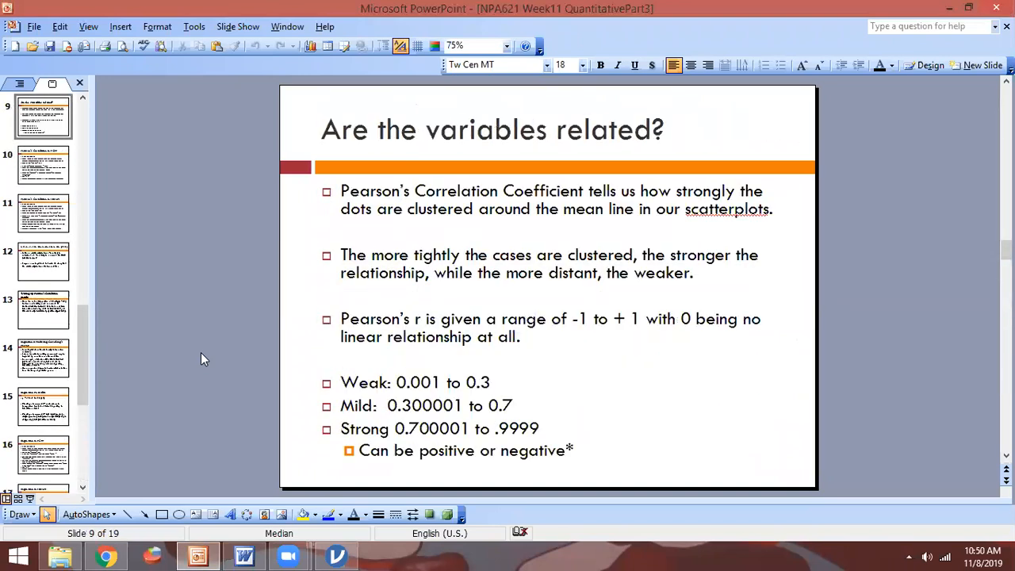
key("Page_Down")
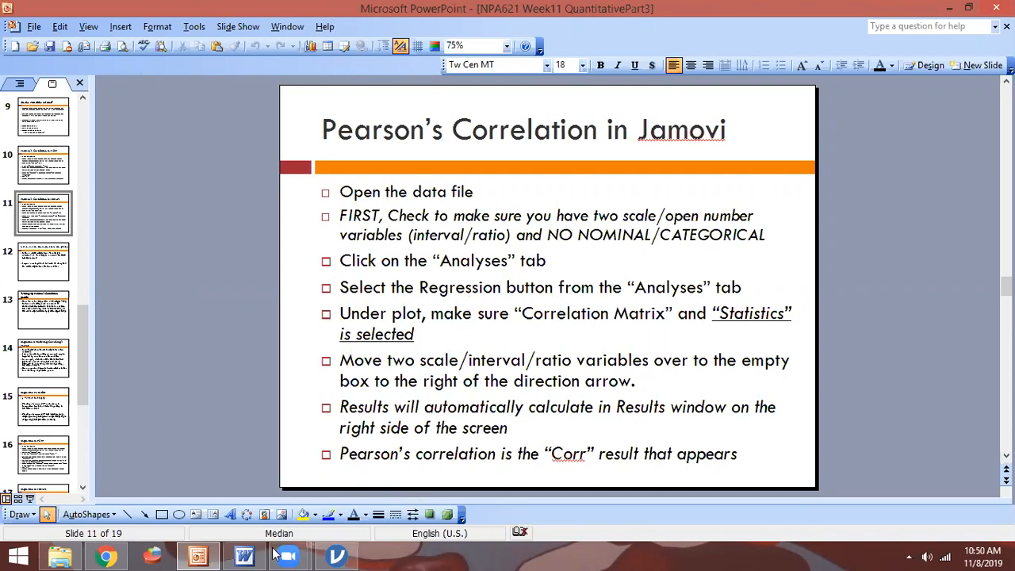
Step: Switch to jamovi and start a Correlation Matrix analysis with the correlation matrix plot and its Statistics option enabled
left_click(337, 555)
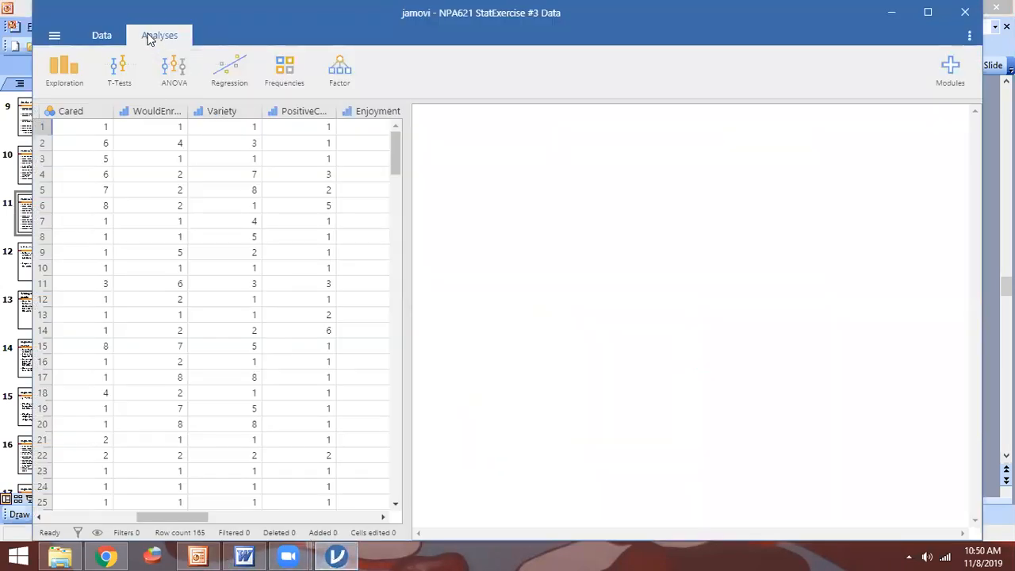
left_click(239, 76)
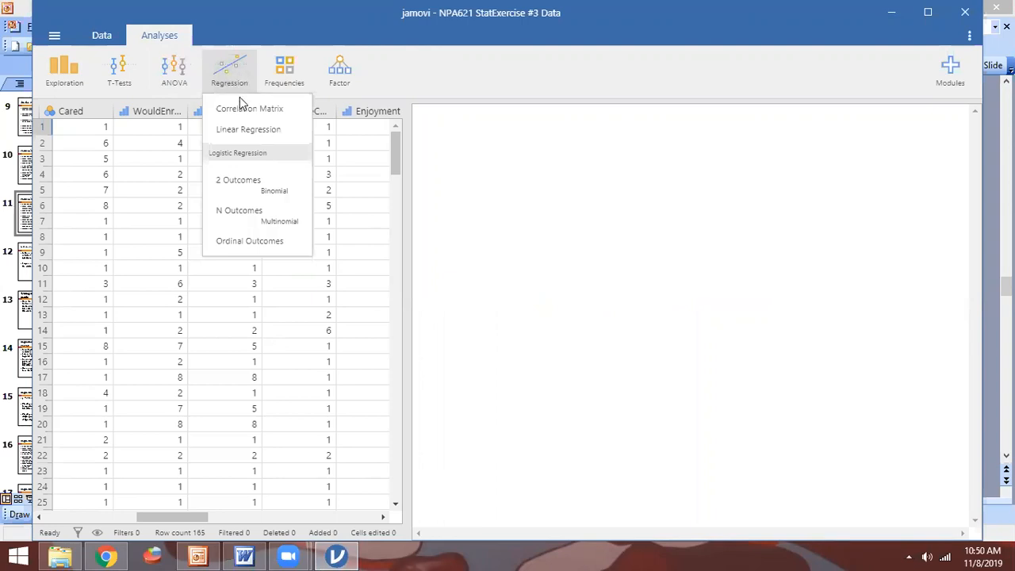
left_click(240, 109)
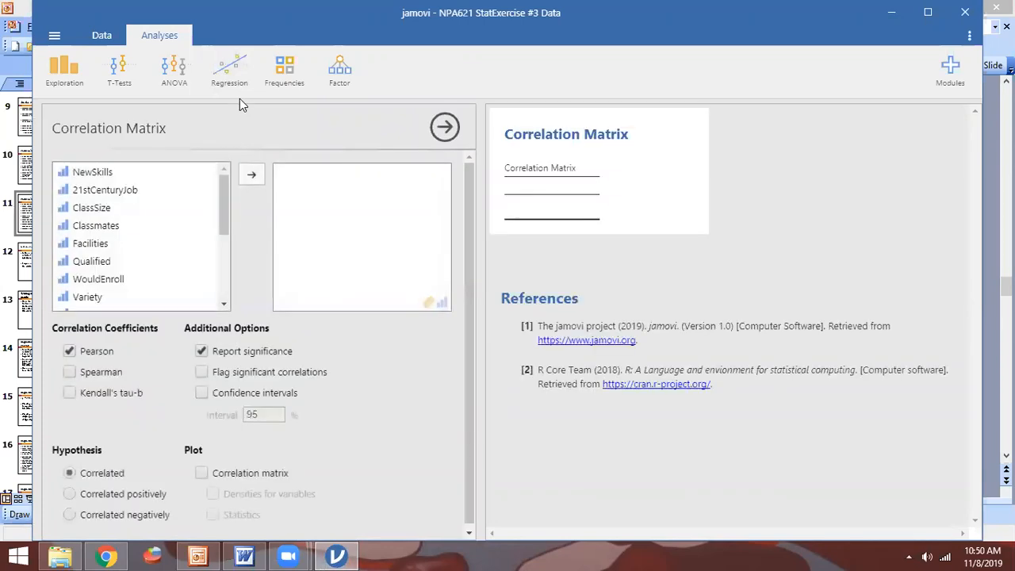
key("alt+Tab")
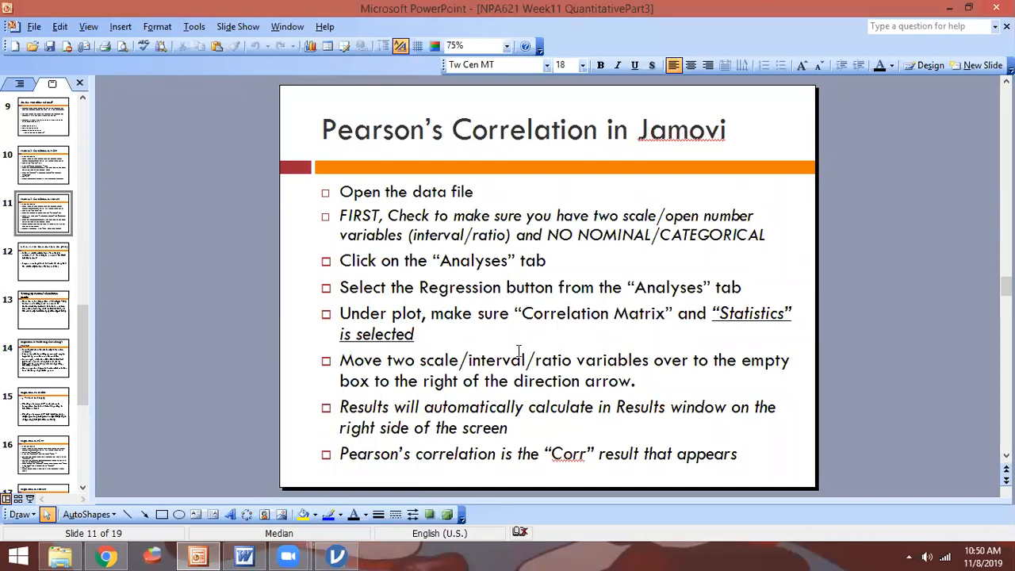
key("alt+Tab")
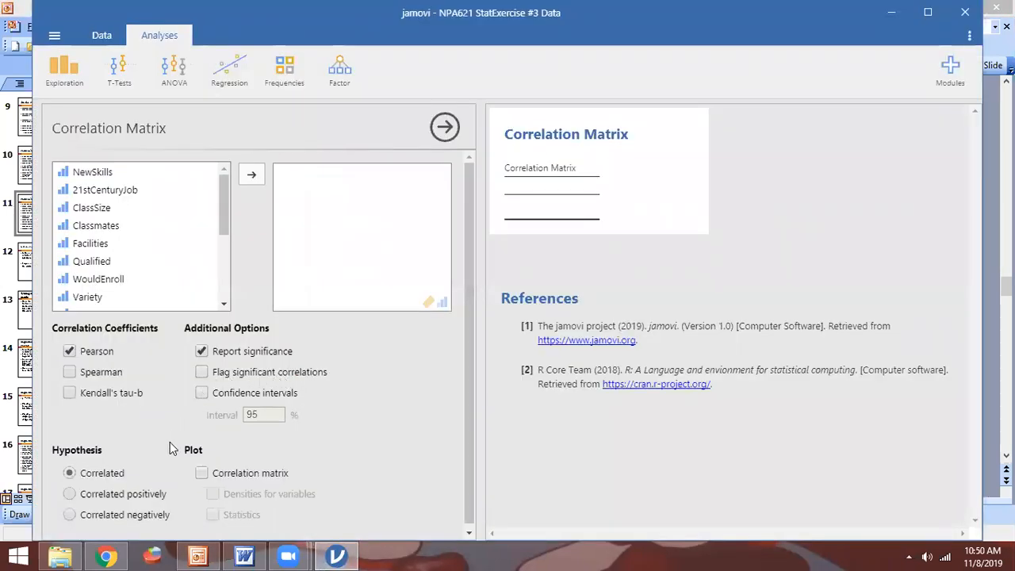
left_click(202, 473)
left_click(213, 514)
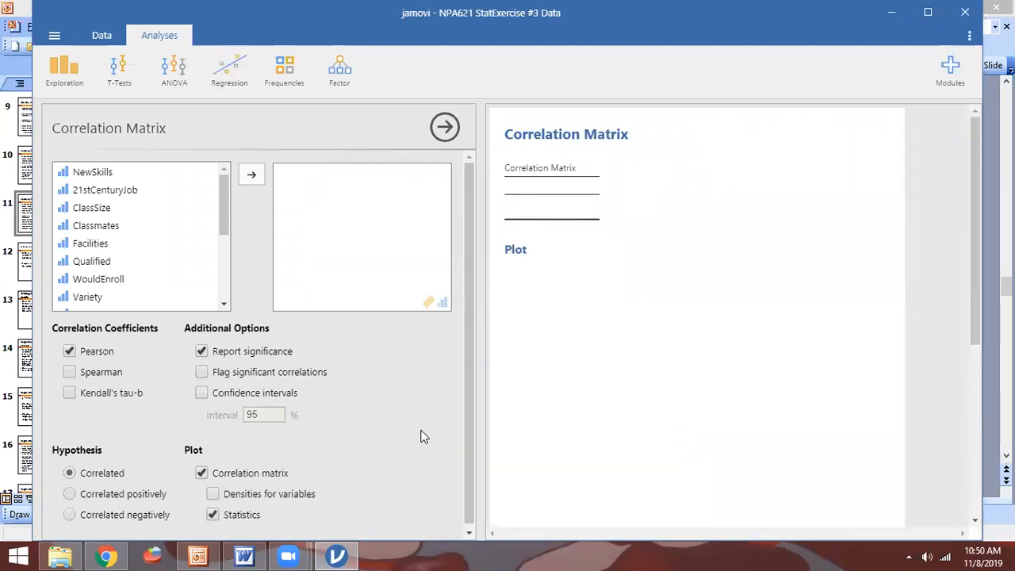
Step: Consult the correlation slide and select the scale variables from NewSkills through PositiveChange in the Correlation Matrix variable list
key("alt+Tab")
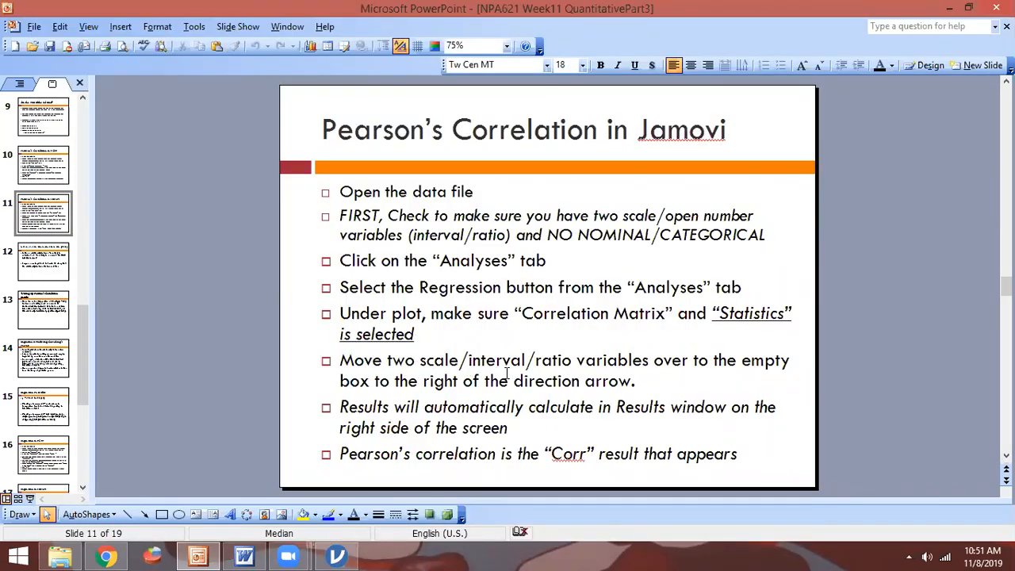
key("alt+Tab")
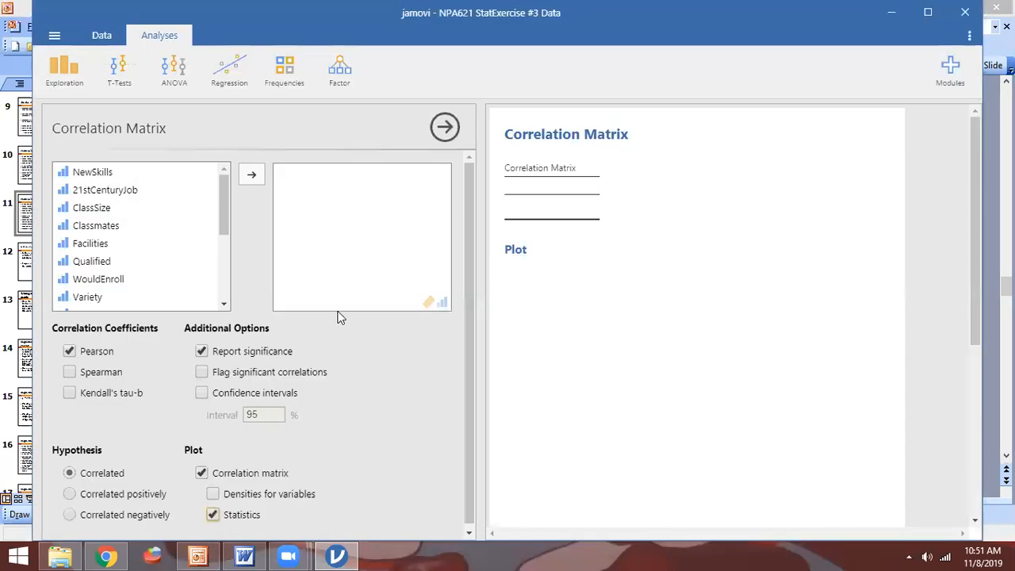
left_click(94, 172)
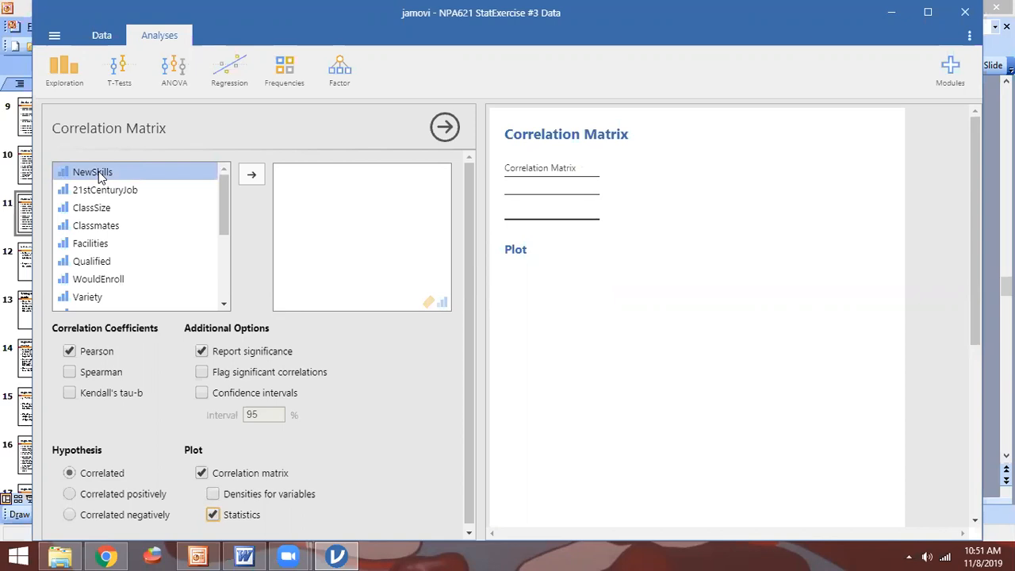
left_click_drag(100, 176, 87, 242)
left_click_drag(81, 265, 78, 302)
left_click_drag(228, 210, 221, 236)
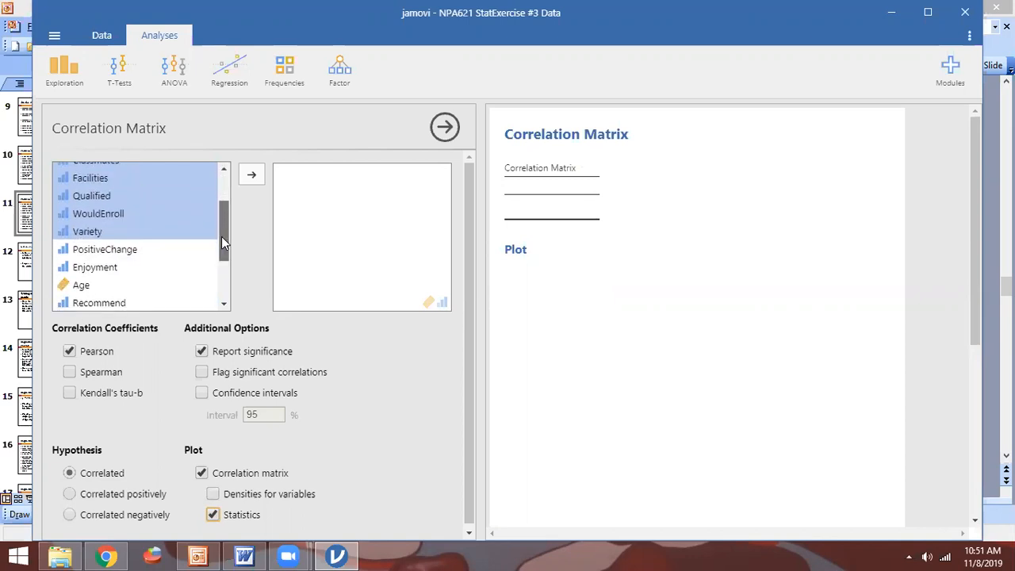
left_click(127, 251, "shift")
scroll(152, 256, "up", 3)
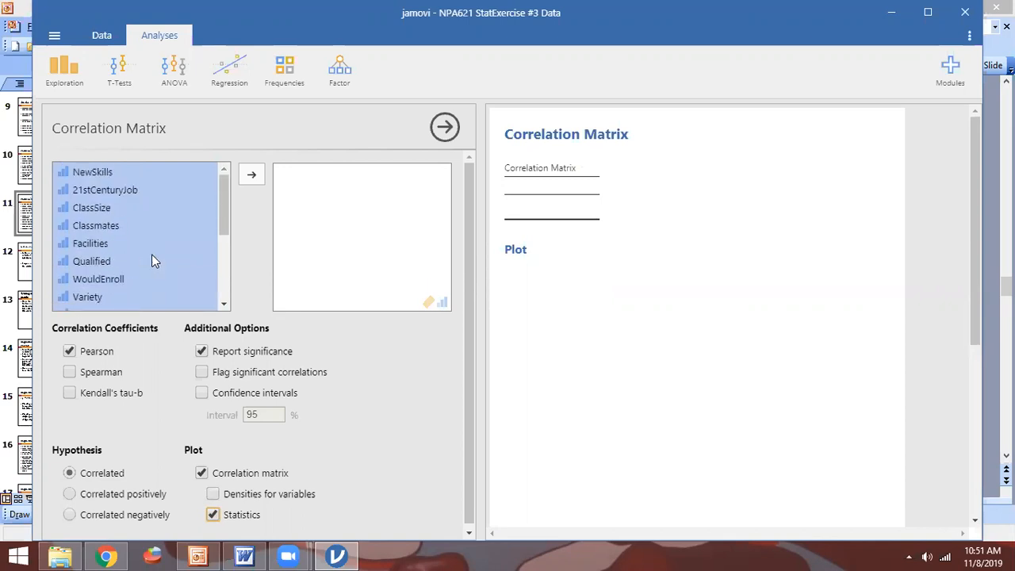
scroll(153, 260, "down", 3)
Step: Check the selected variables against columns A through J in the Word instructions and look through the rest of the variable list
key("alt+Tab")
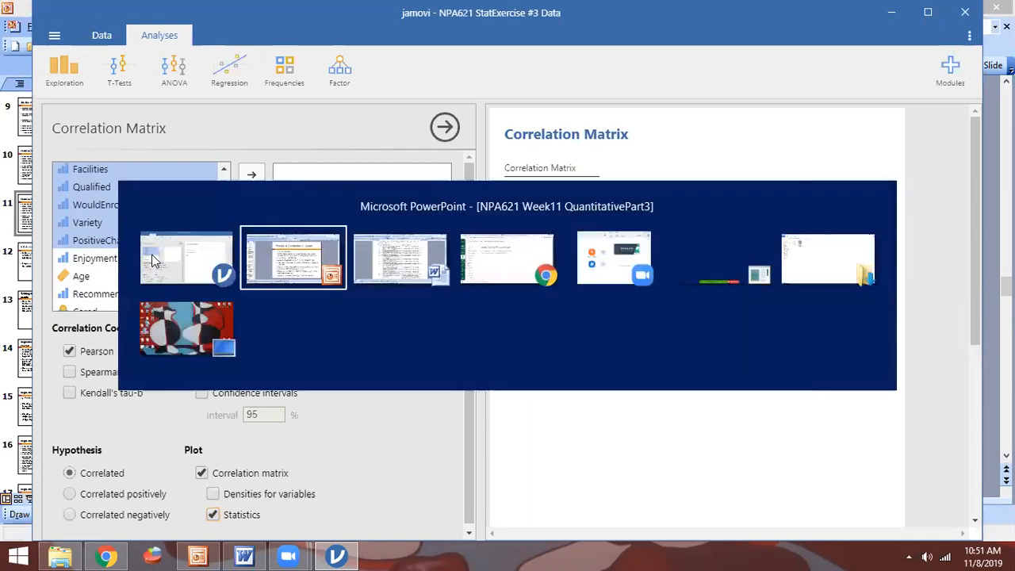
key("alt+Tab")
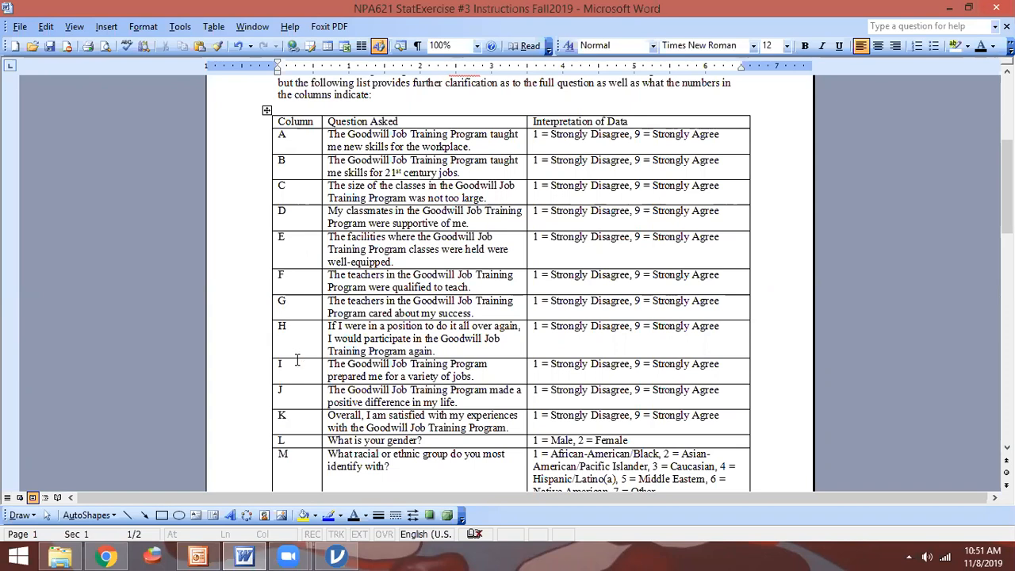
key("alt+Tab")
scroll(168, 252, "up", 3)
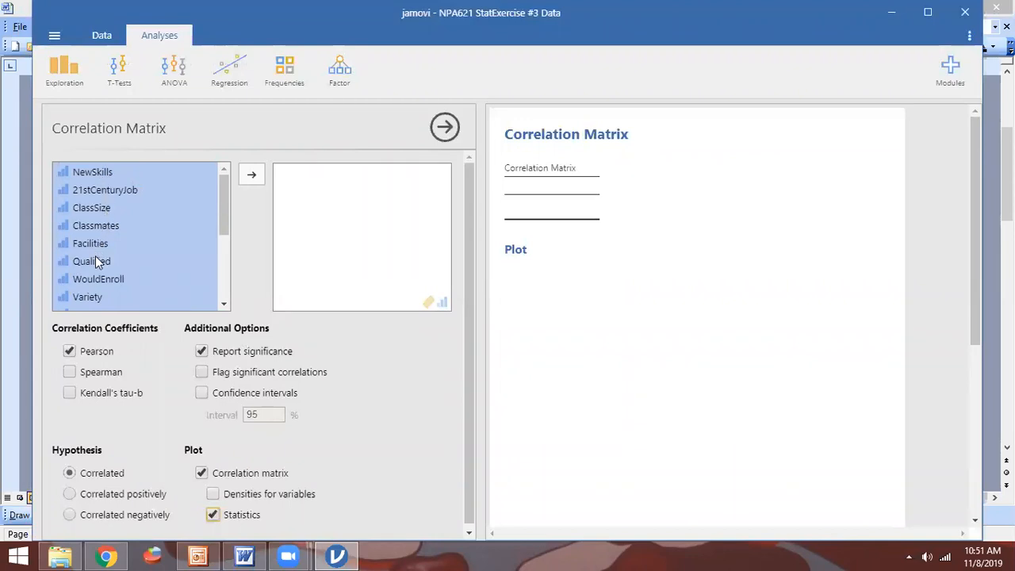
left_click(224, 306)
left_click(224, 306)
left_click(223, 306)
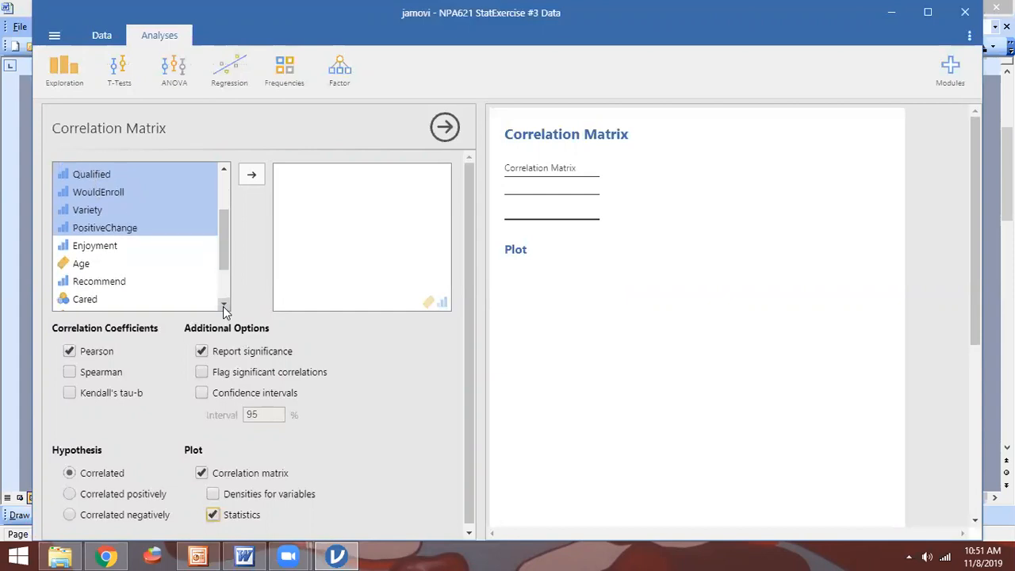
left_click(223, 306)
left_click(224, 306)
left_click(224, 306)
left_click(223, 306)
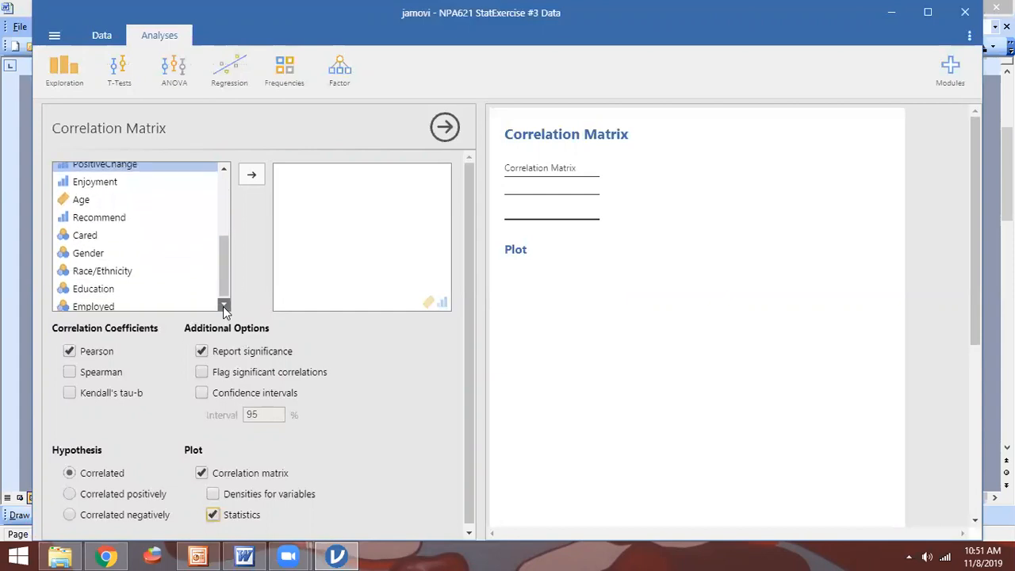
left_click_drag(223, 293, 230, 244)
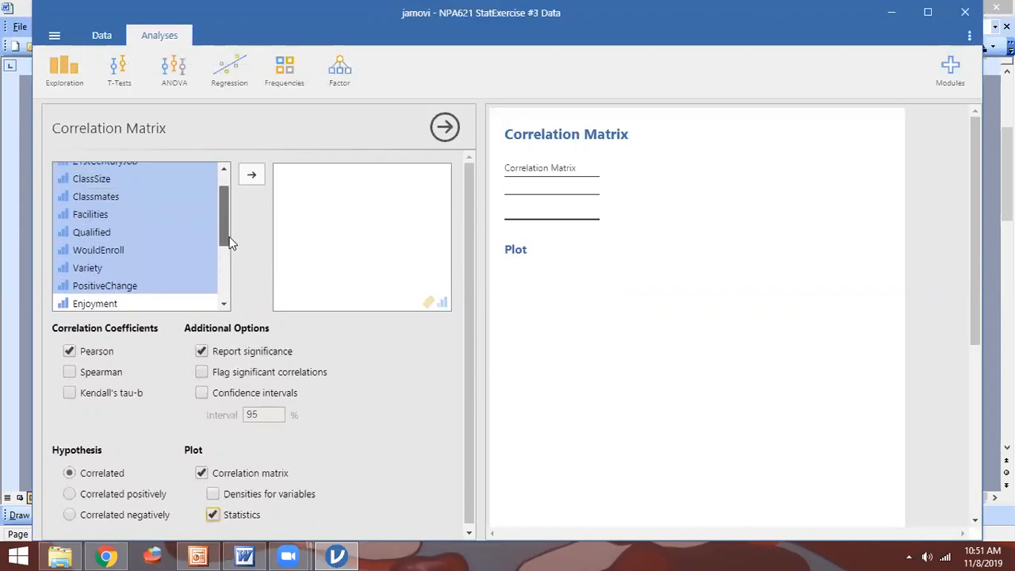
Step: Compare the selected Correlation Matrix variables one by one with the survey questions listed in the Word instructions
key("alt+Tab")
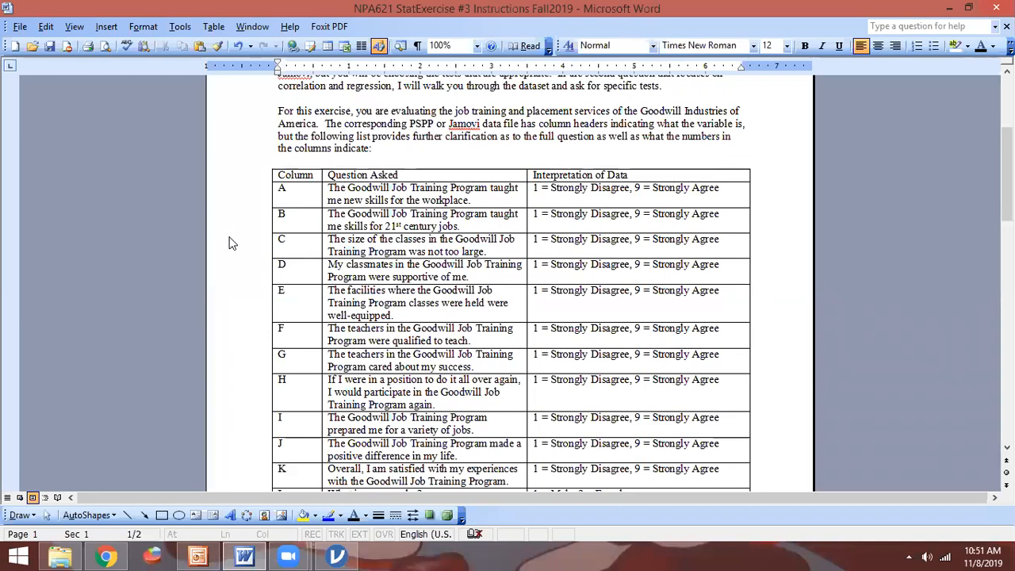
key("alt+Tab")
scroll(229, 243, "up", 1)
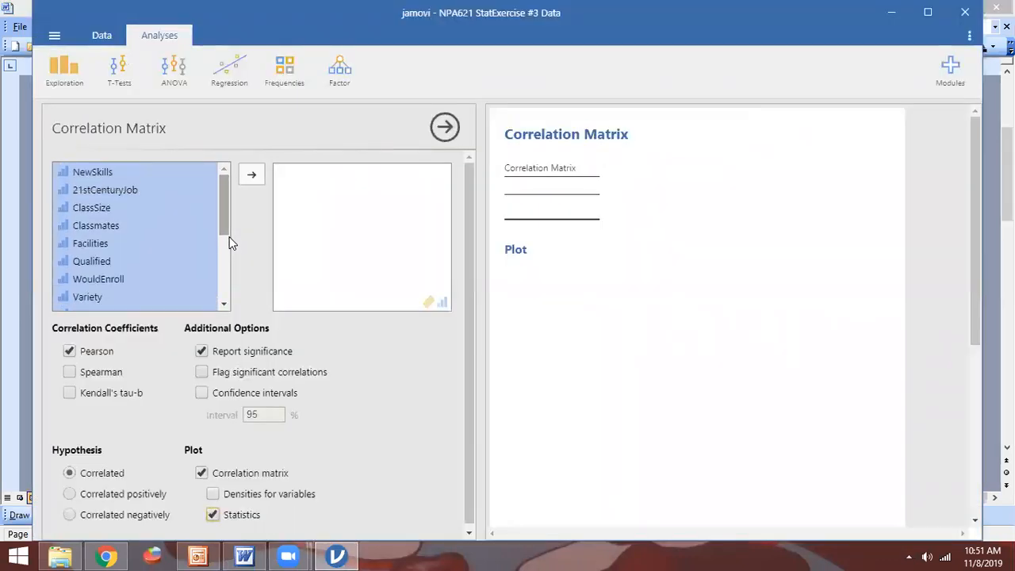
key("alt+Tab")
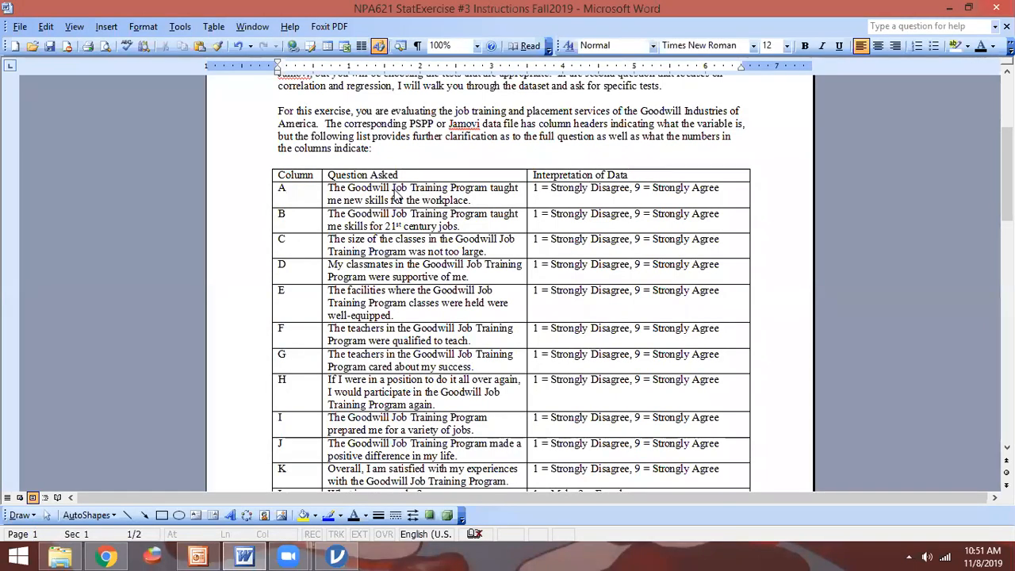
key("alt+Tab")
key("alt+Tab")
key("alt+Tab")
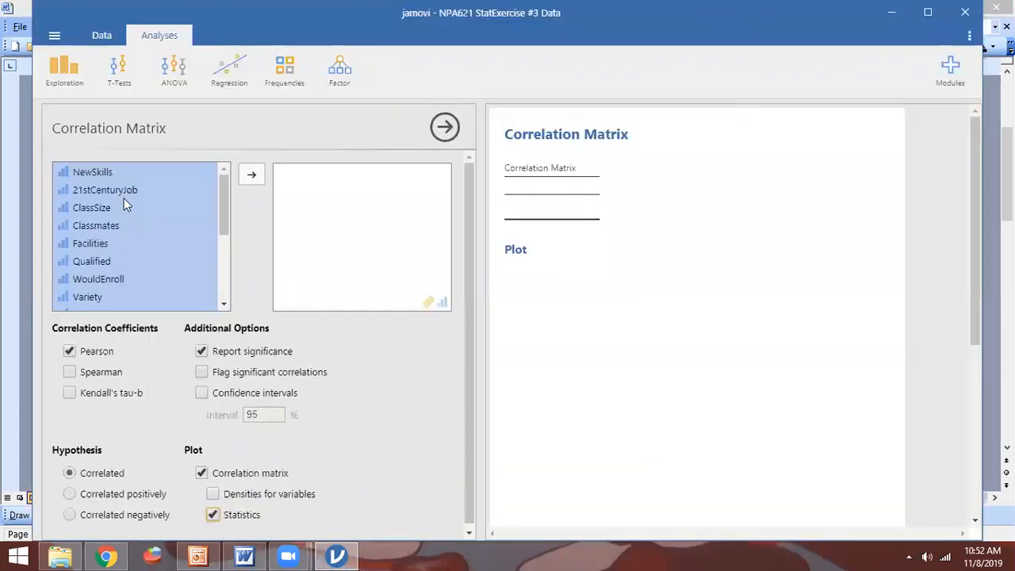
key("alt+Tab")
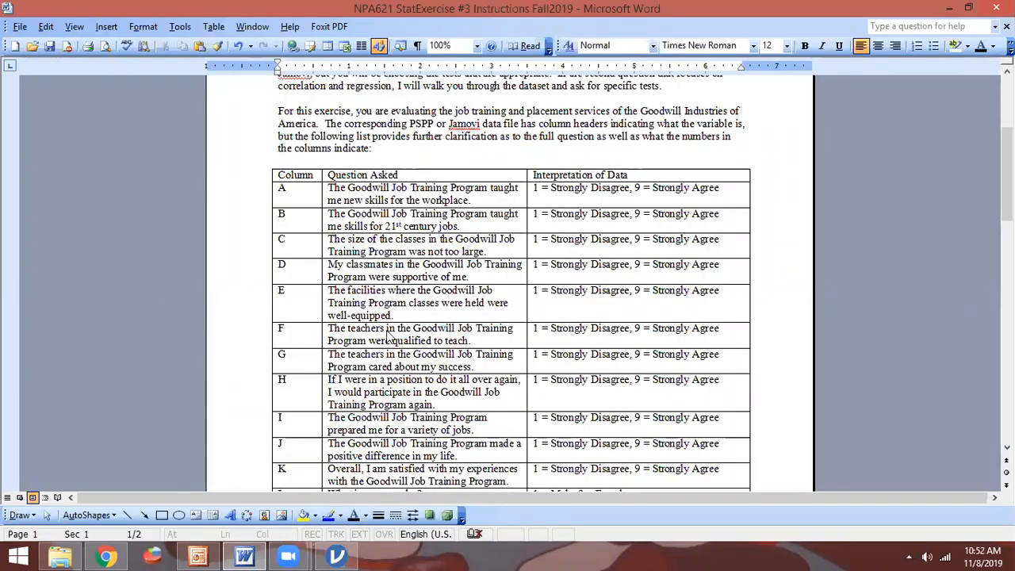
key("alt+Tab")
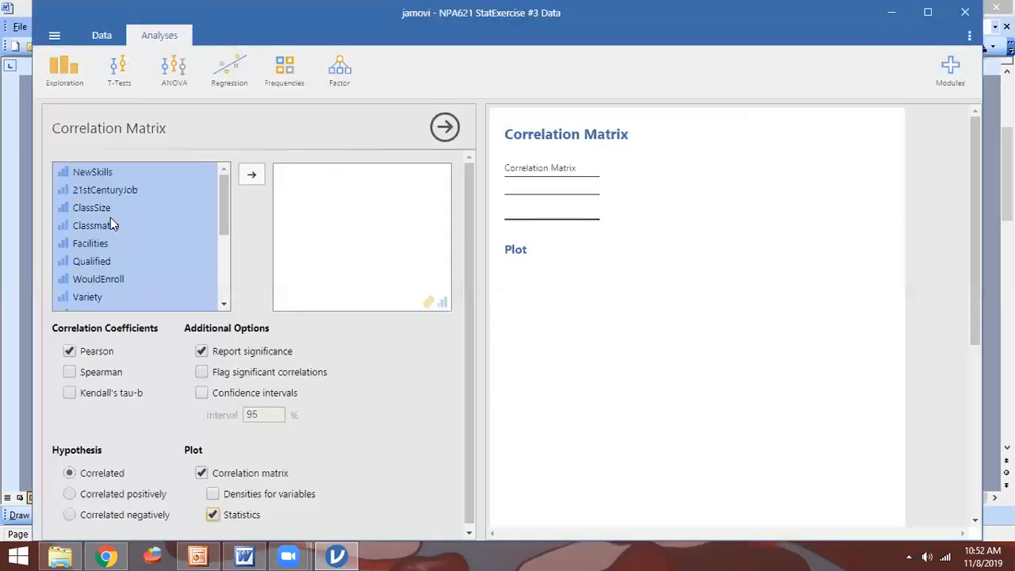
key("alt+Tab")
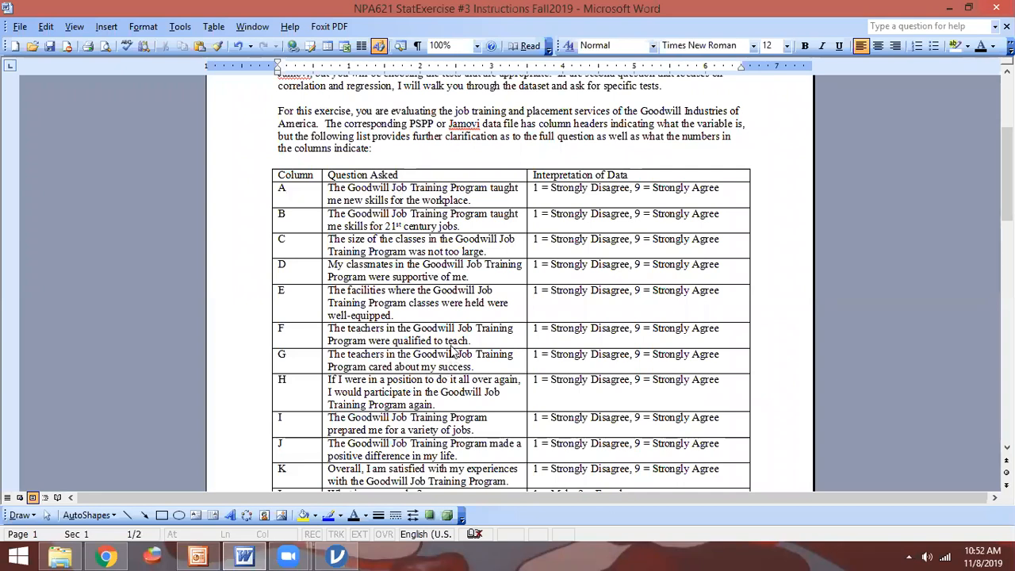
key("alt+Tab")
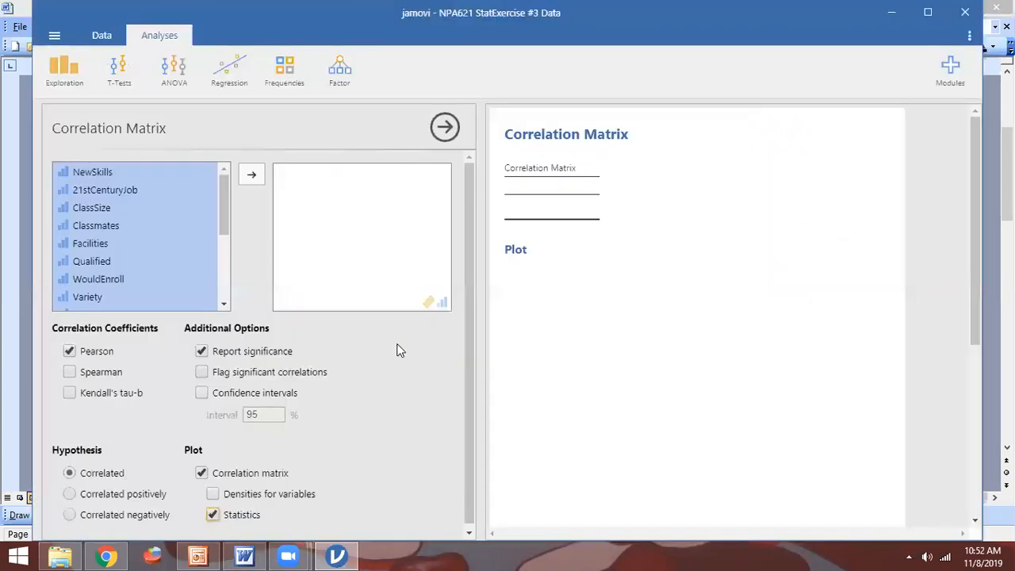
Step: Look for the Cared variable in the rest of the list and recheck the Word instructions and the PowerPoint correlation slide
scroll(108, 241, "down", 5)
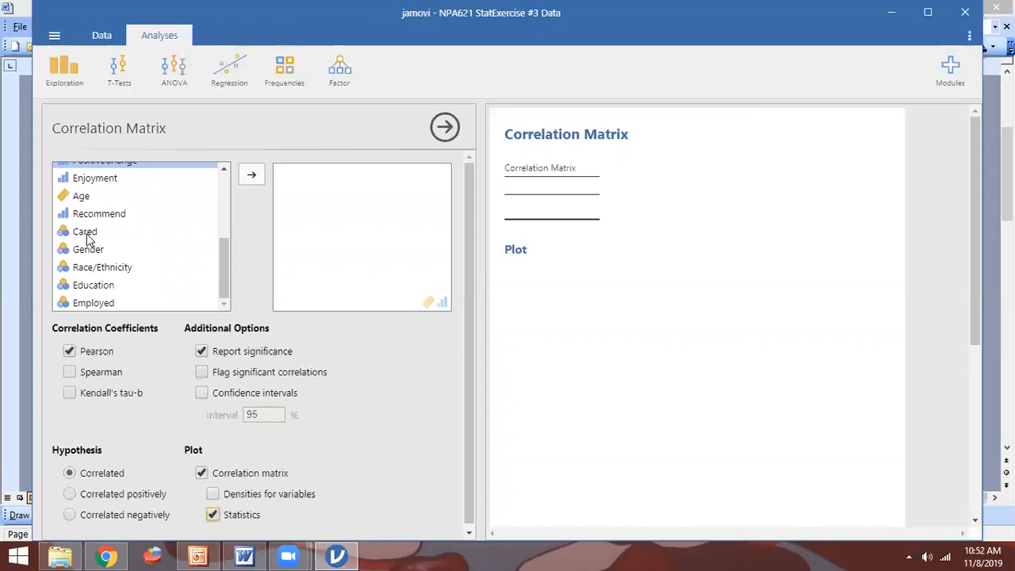
scroll(122, 250, "up", 3)
scroll(122, 250, "down", 3)
key("alt+Tab")
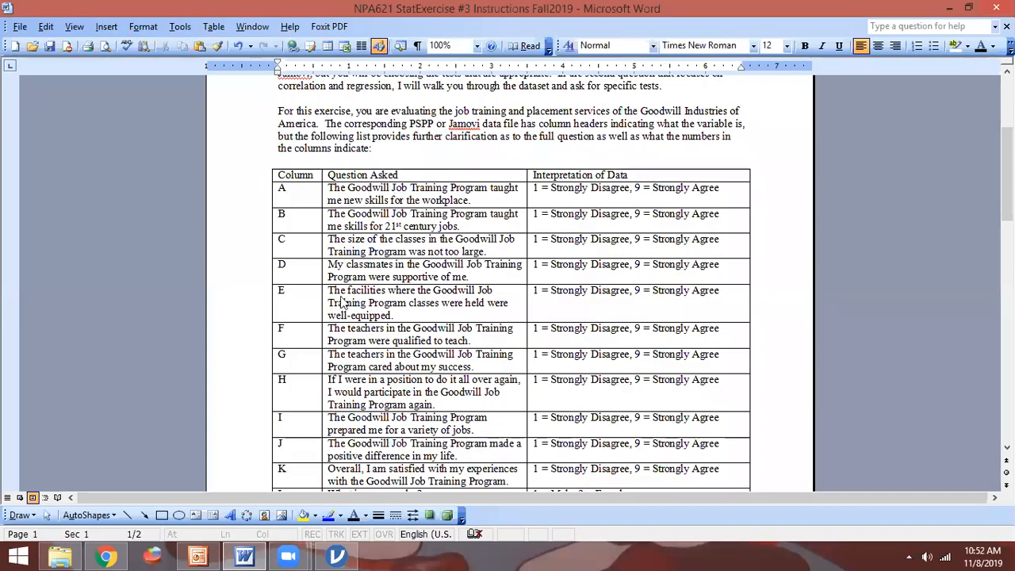
key("alt+Tab")
key("alt+Tab")
key("alt+Tab")
key("alt+Tab")
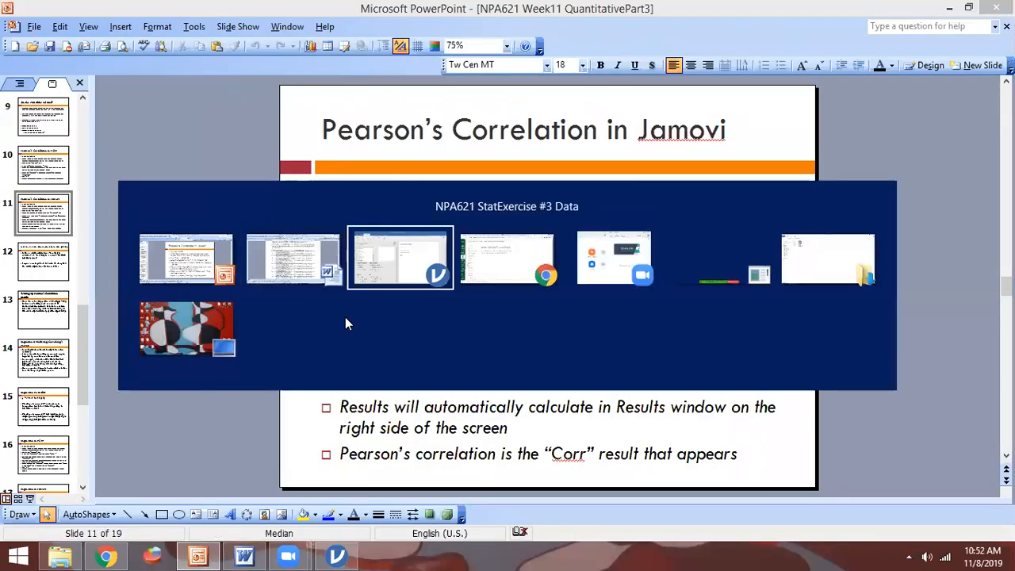
key("alt+Tab")
key("alt+Tab")
key("alt+Tab")
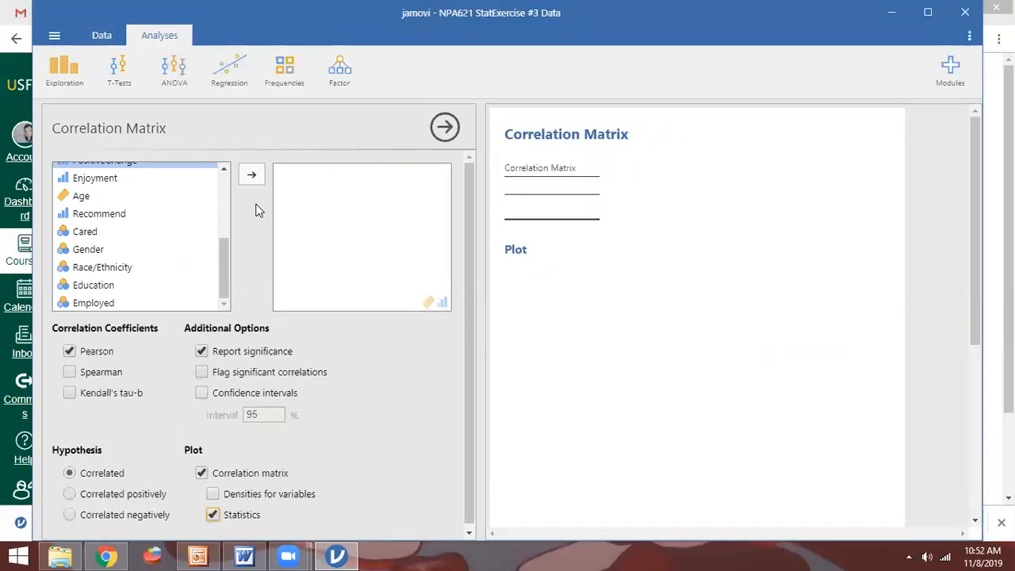
Step: Change the Cared variable's measure type to Ordinal in the data view and check the type of WouldEnroll
left_click(116, 35)
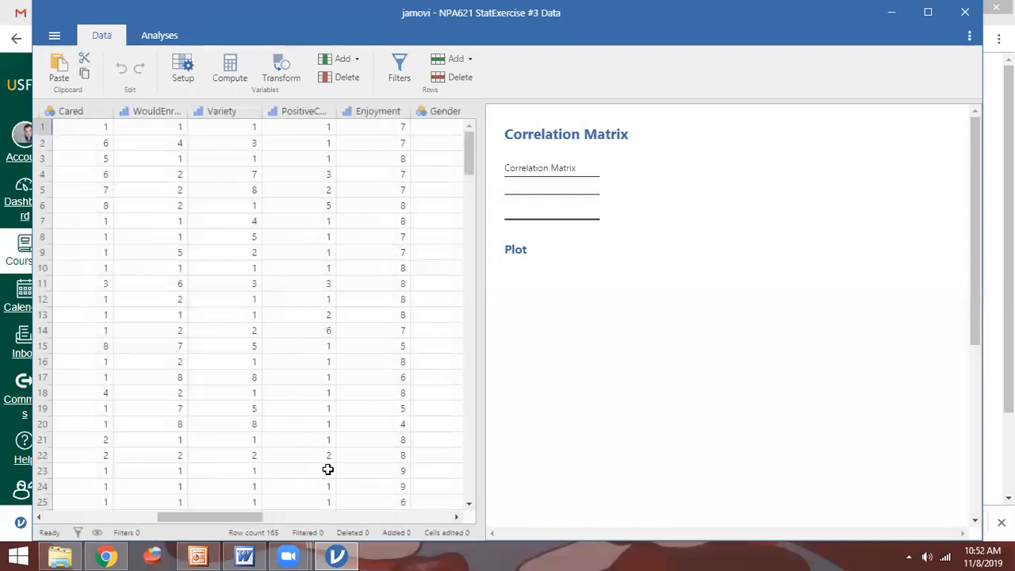
left_click_drag(260, 520, 161, 517)
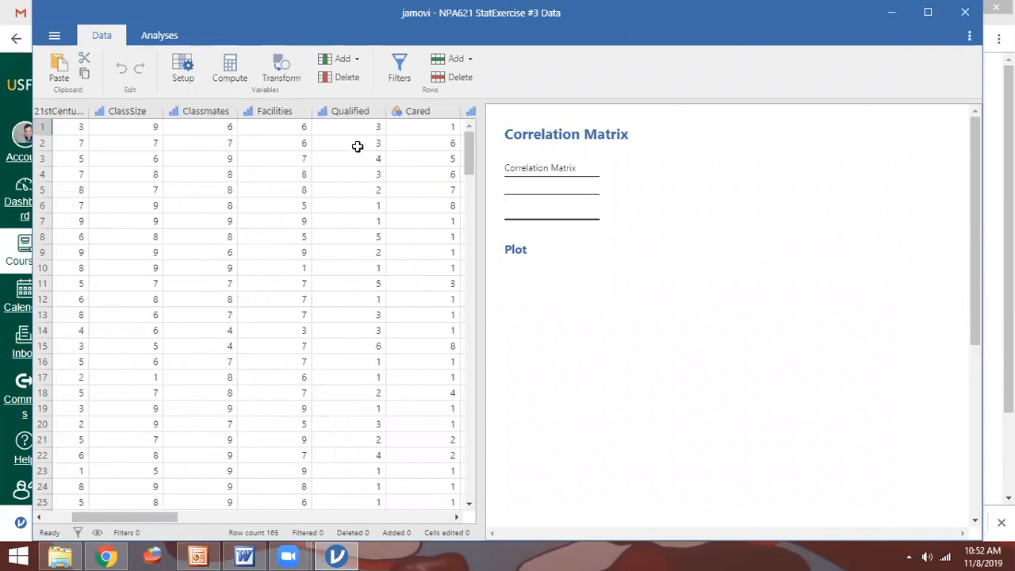
left_click(354, 111)
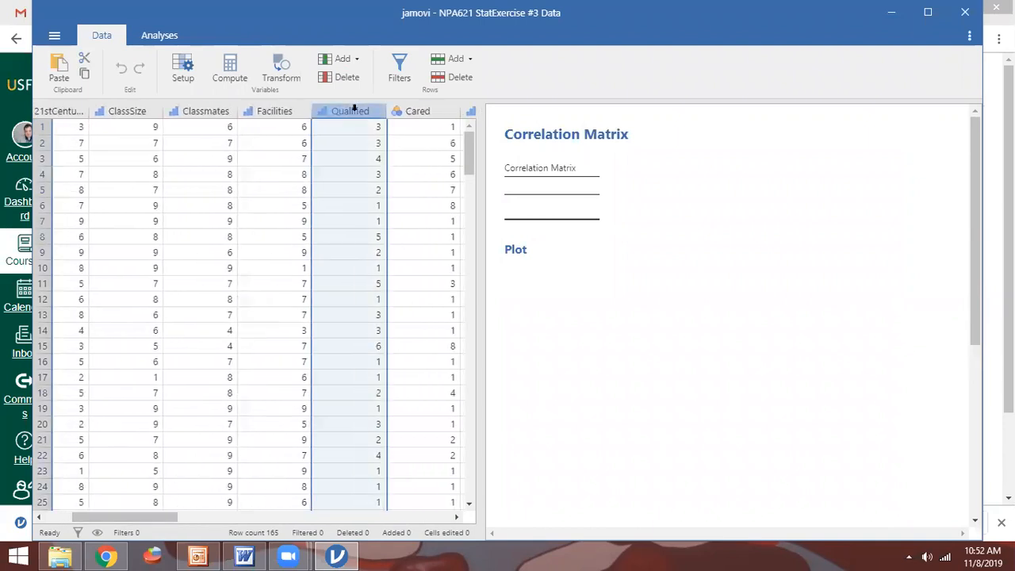
left_click(421, 111)
double_click(420, 112)
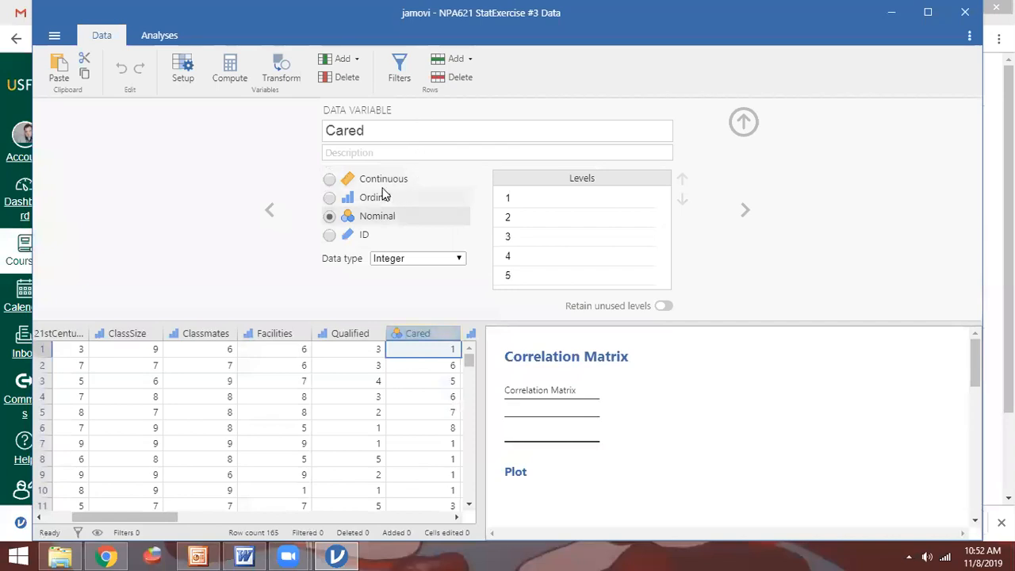
left_click(329, 197)
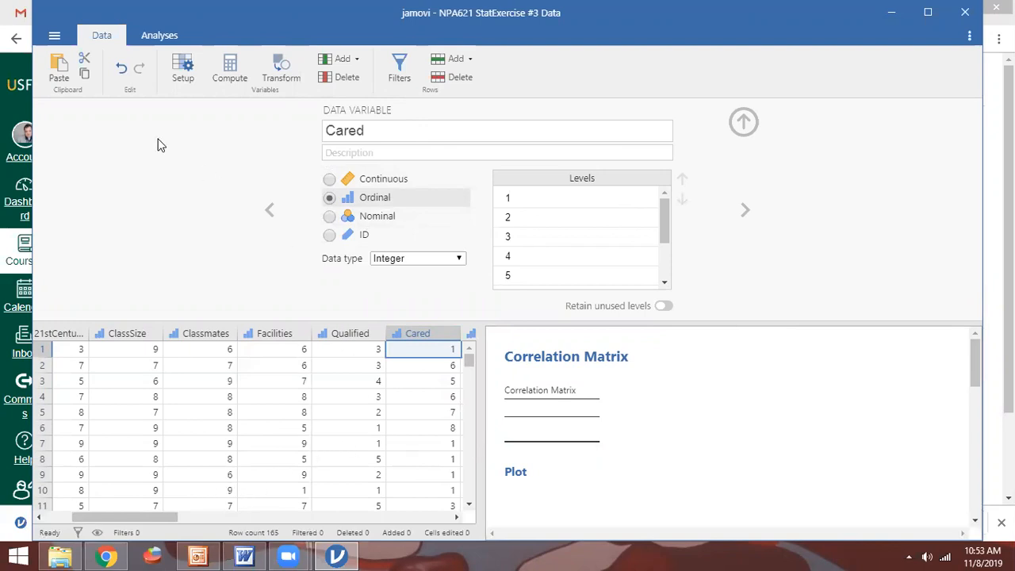
left_click(742, 212)
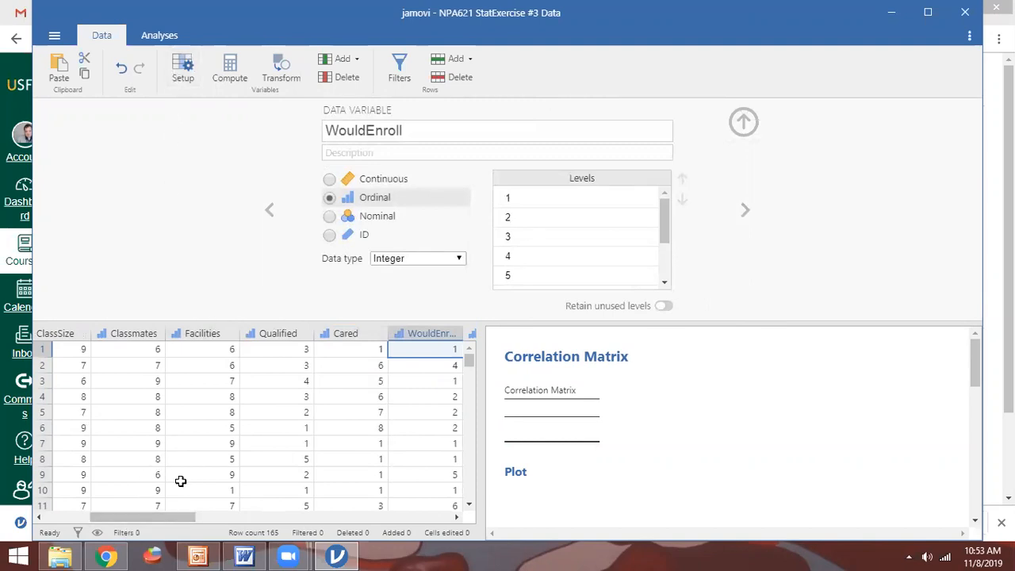
left_click_drag(145, 518, 172, 523)
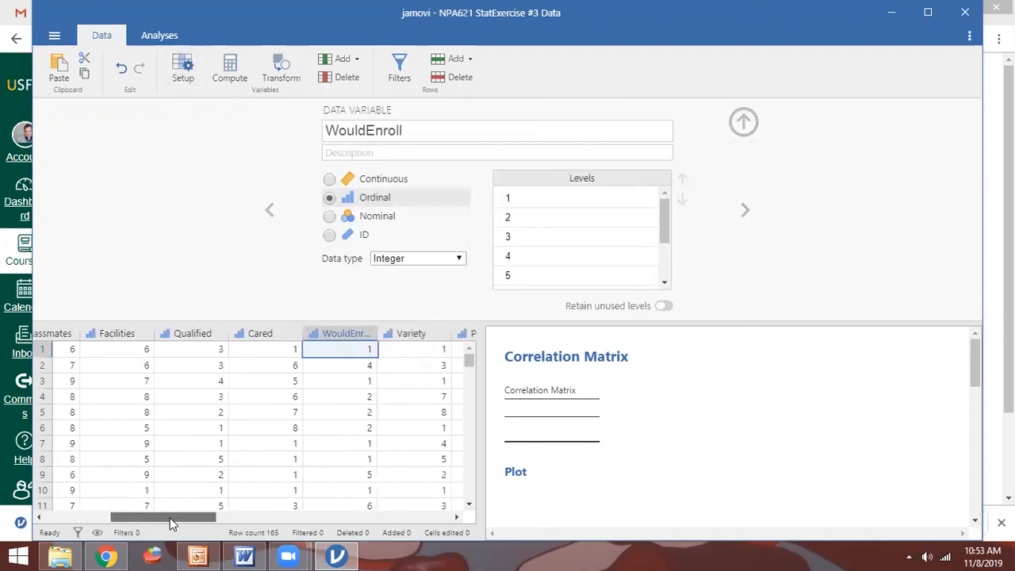
Step: Start a new Correlation Matrix analysis on NewSkills through PositiveChange, including Cared, with the correlation matrix plot and its Statistics option enabled
left_click(149, 40)
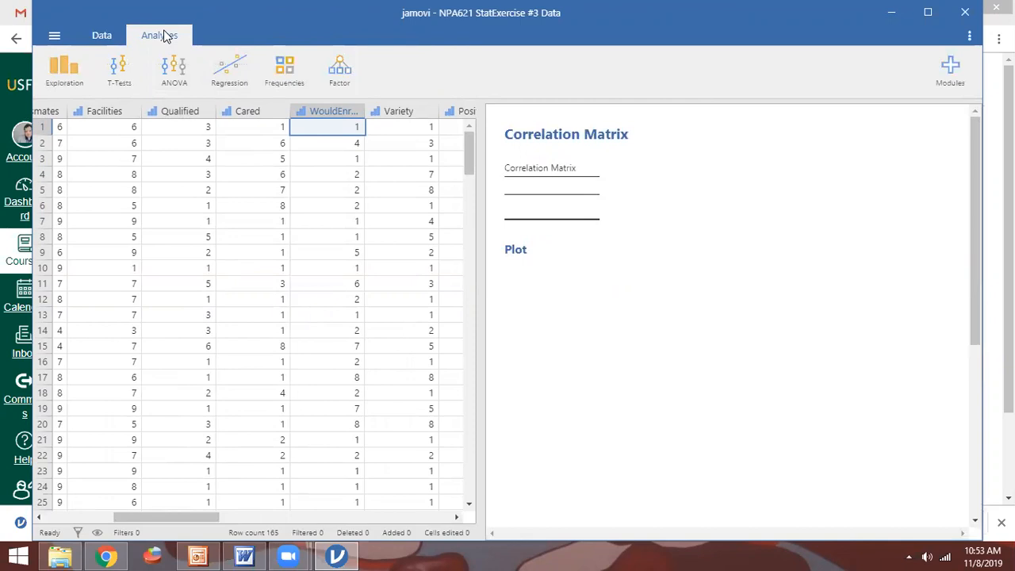
left_click(240, 68)
left_click(240, 107)
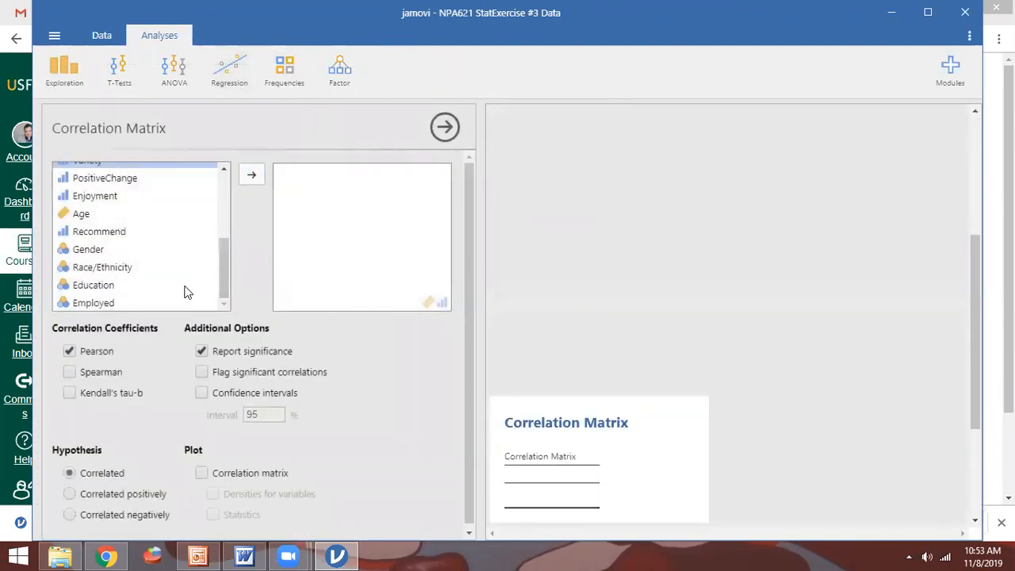
scroll(184, 287, "up", 3)
scroll(162, 284, "down", 1)
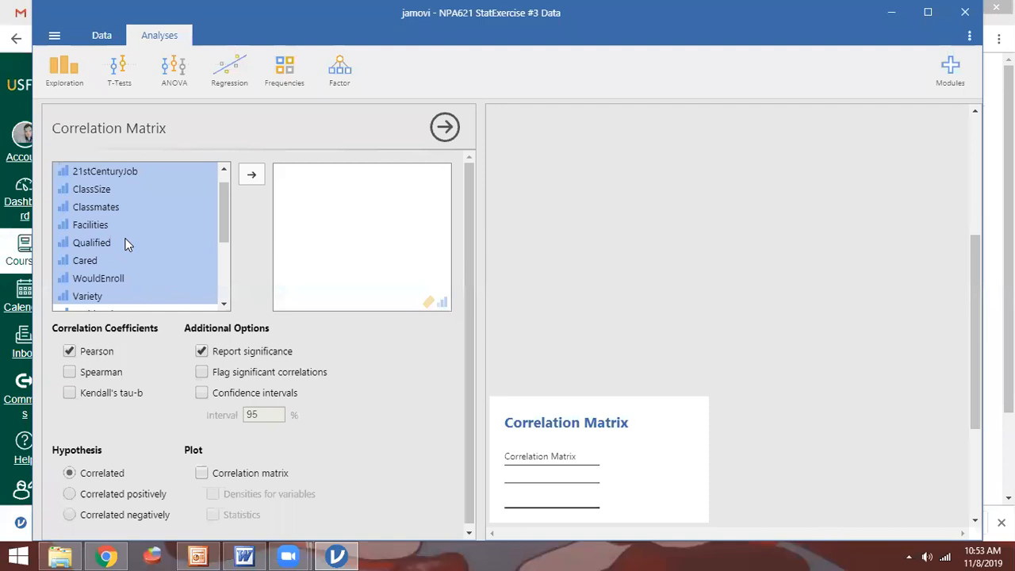
scroll(124, 243, "up", 1)
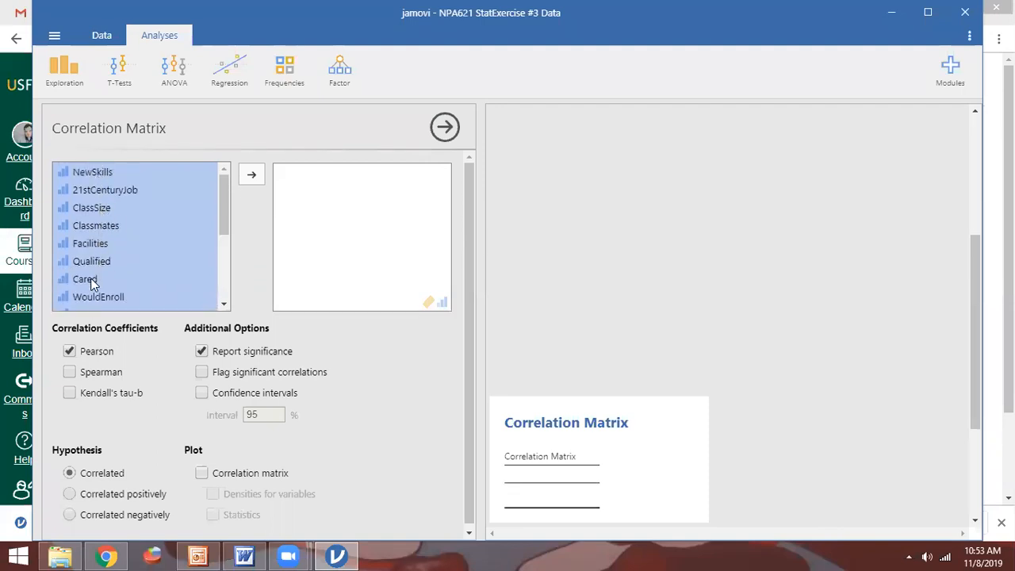
left_click_drag(225, 231, 224, 243)
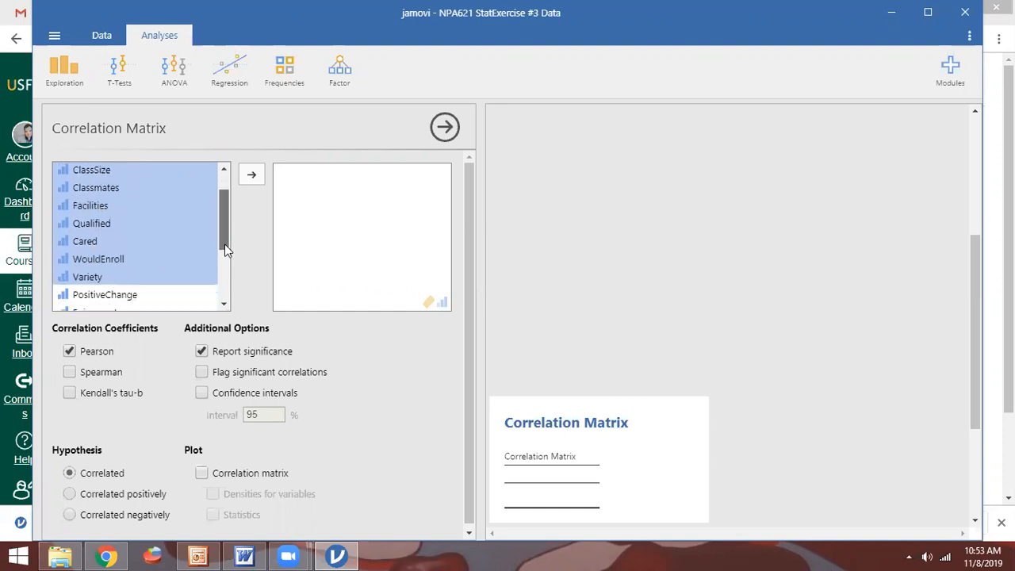
left_click(125, 295, "shift")
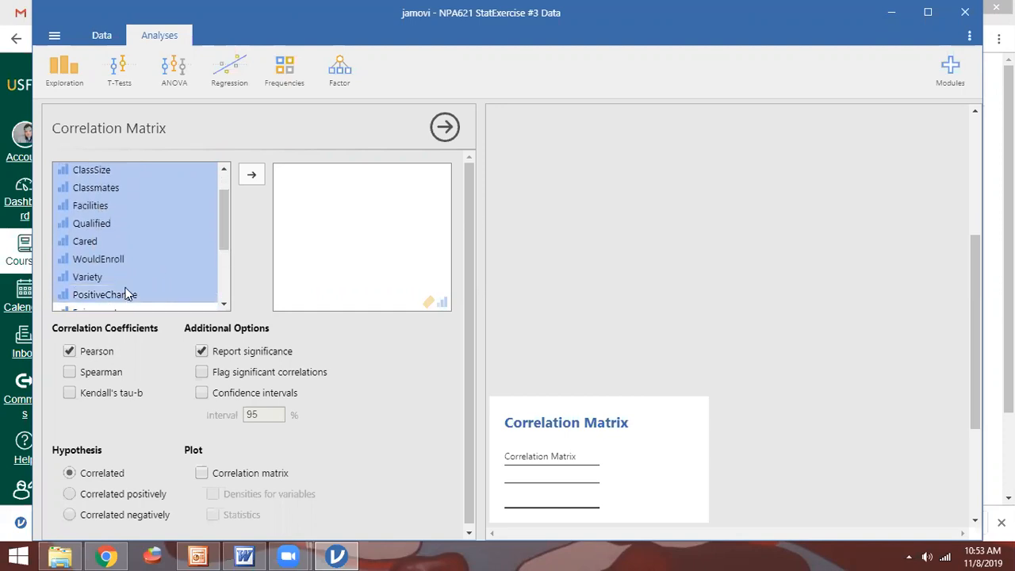
left_click(250, 176)
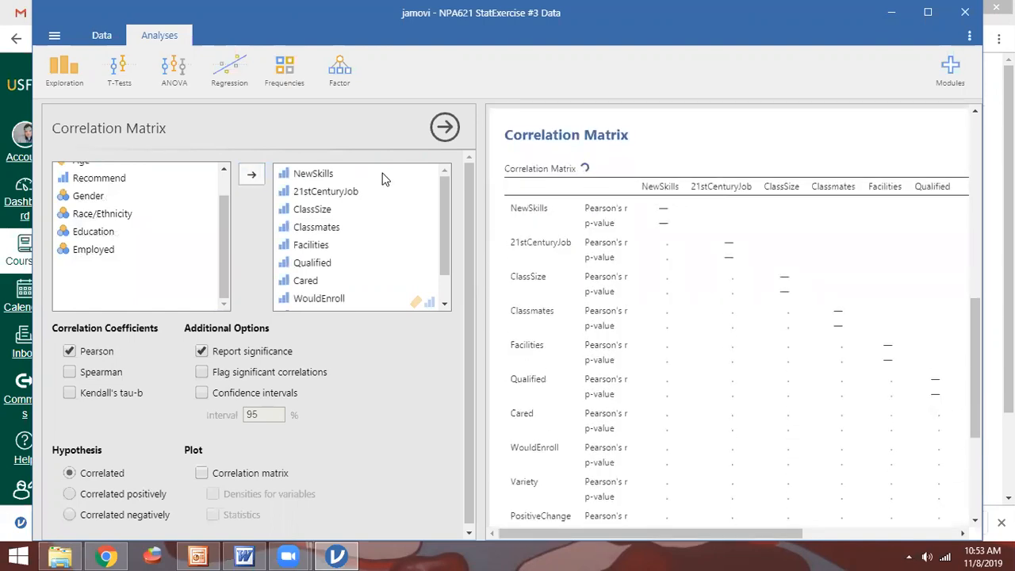
left_click(202, 471)
left_click(214, 510)
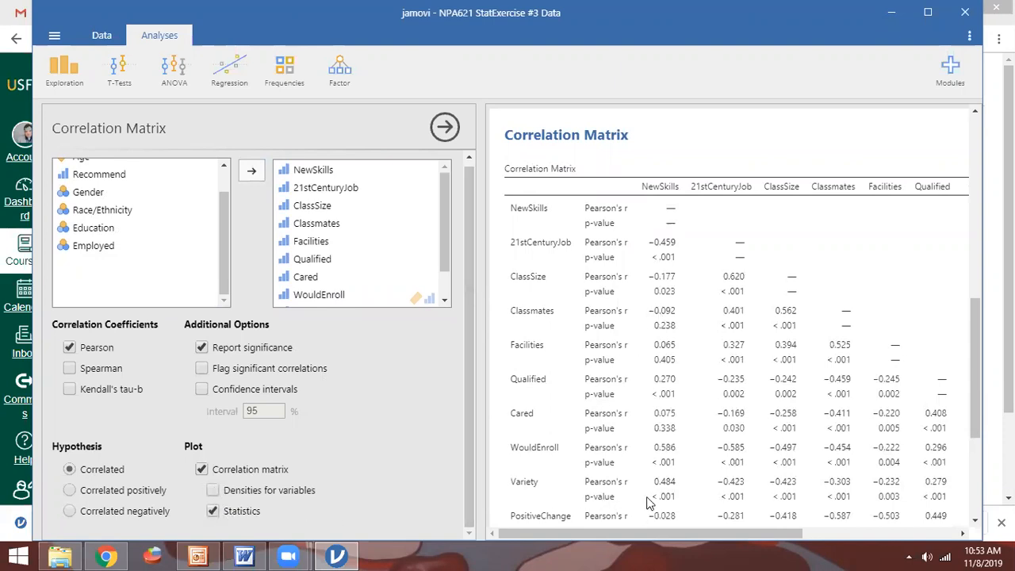
Step: Examine the Pearson's r and p-values in the results table down to the PositiveChange row
mouse_move(641, 532)
left_mouse_down()
mouse_move(689, 537)
mouse_move(644, 528)
left_mouse_up()
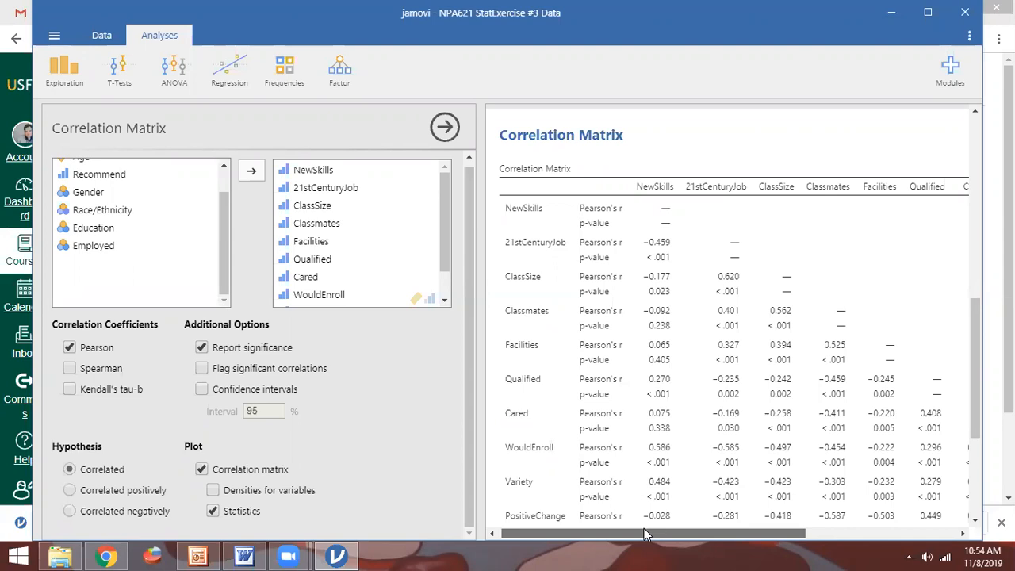
left_click_drag(644, 533, 680, 540)
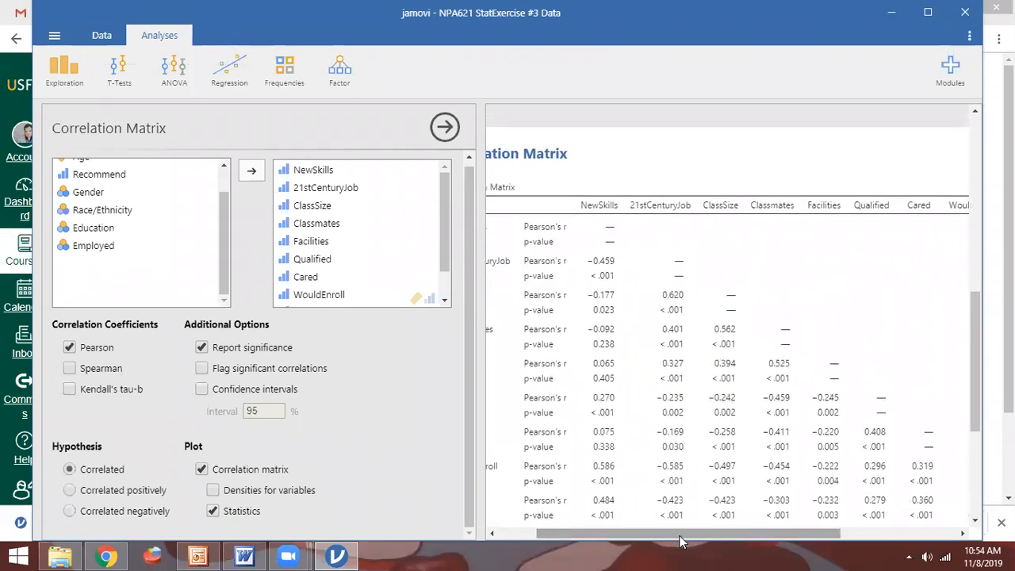
scroll(678, 519, "down", 2)
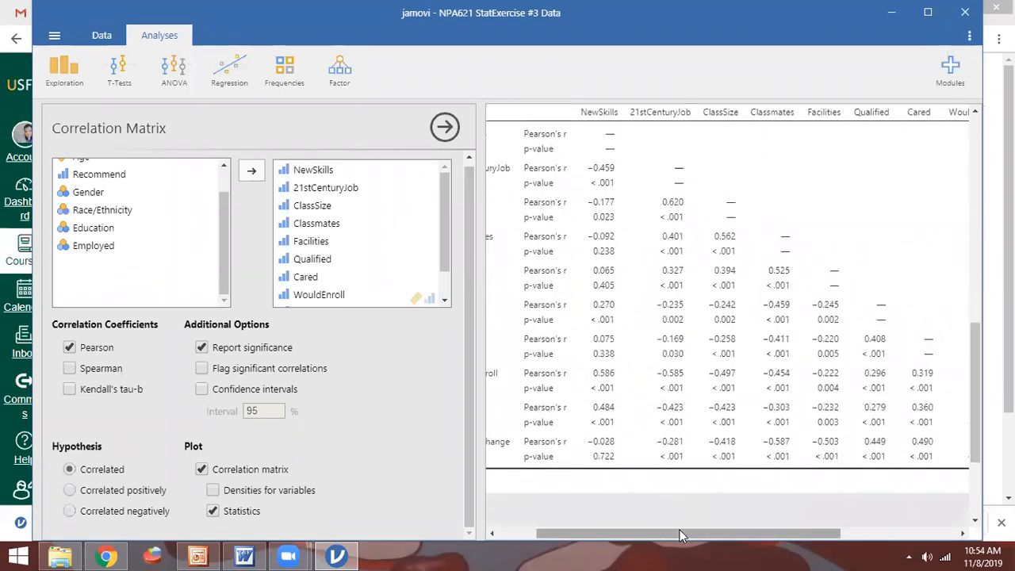
Step: Switch to the PowerPoint lecture and find the slide on writing up Pearson's correlation results
key("alt+Tab")
key("alt+Tab")
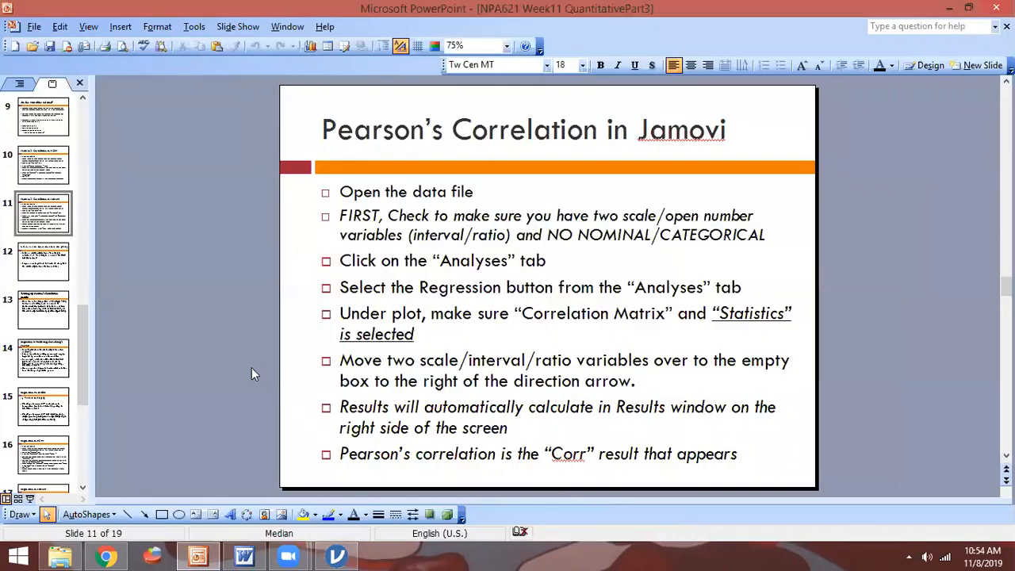
key("Down")
key("Down")
key("Up")
key("Down")
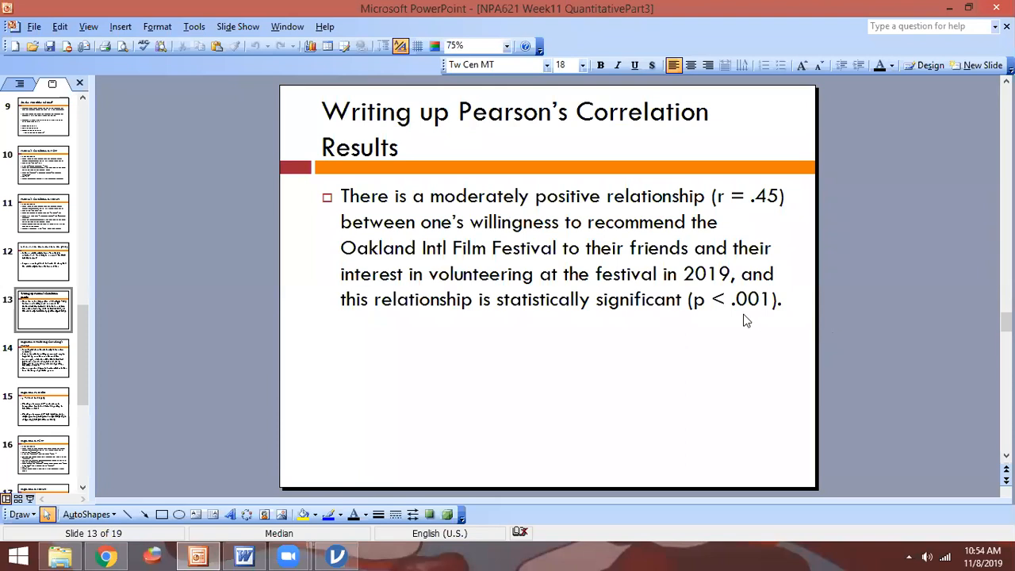
Step: Return to jamovi and examine the correlation table's remaining columns through Variety
key("alt+Tab")
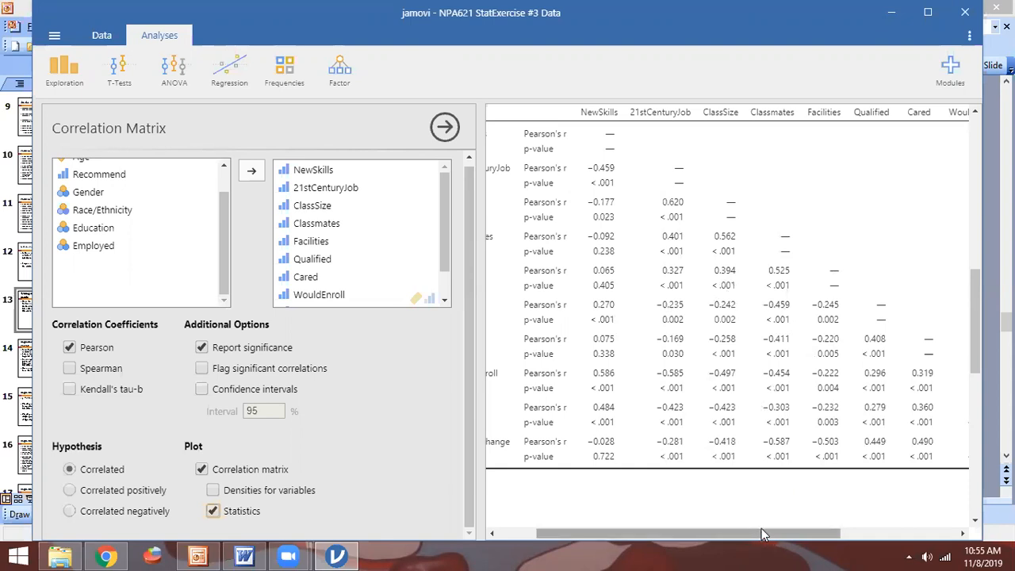
mouse_move(761, 529)
left_mouse_down()
mouse_move(874, 526)
mouse_move(759, 529)
left_mouse_up()
left_click_drag(602, 541, 655, 533)
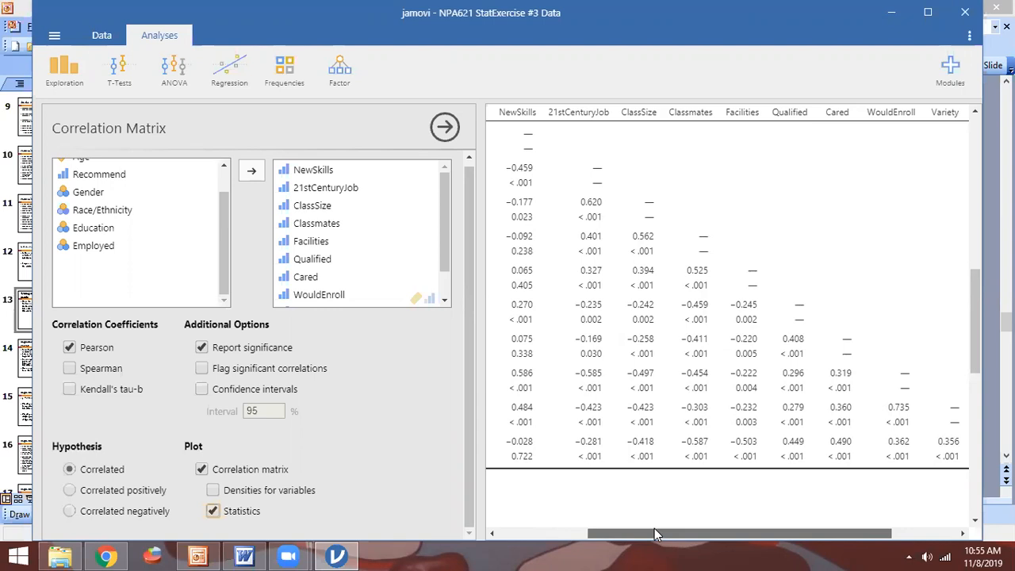
left_click_drag(655, 528, 656, 537)
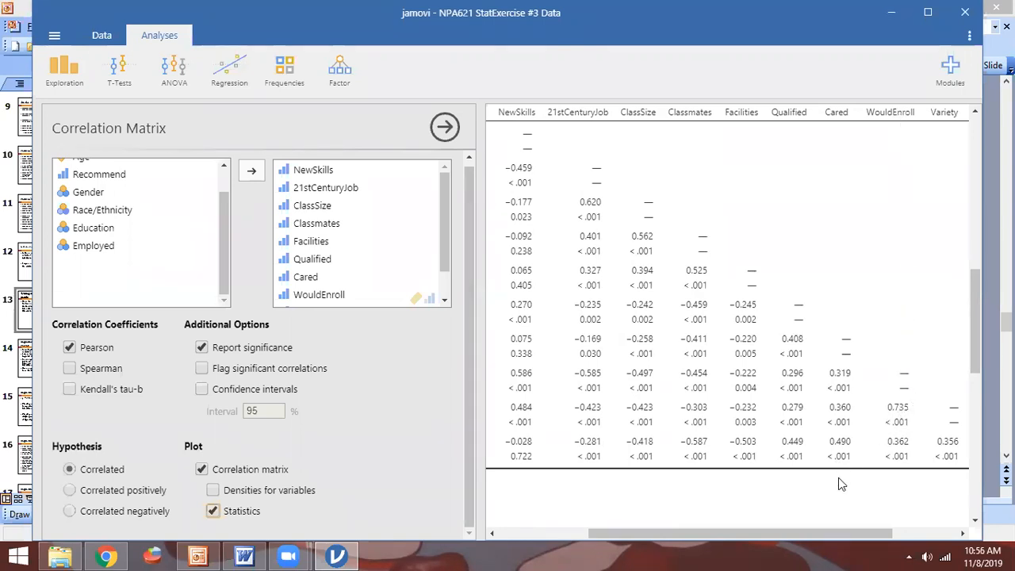
Step: Examine the correlation table's r and p-values across NewSkills through PositiveChange, comparing them with the PowerPoint slide on writing up Pearson's results
left_click_drag(837, 535, 499, 423)
left_click_drag(755, 533, 868, 539)
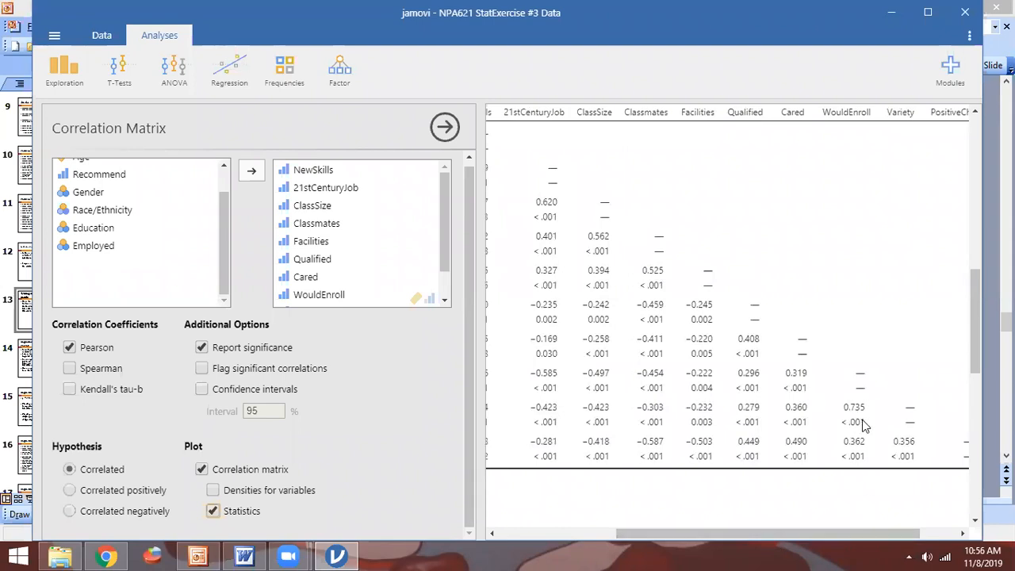
key("alt+Tab")
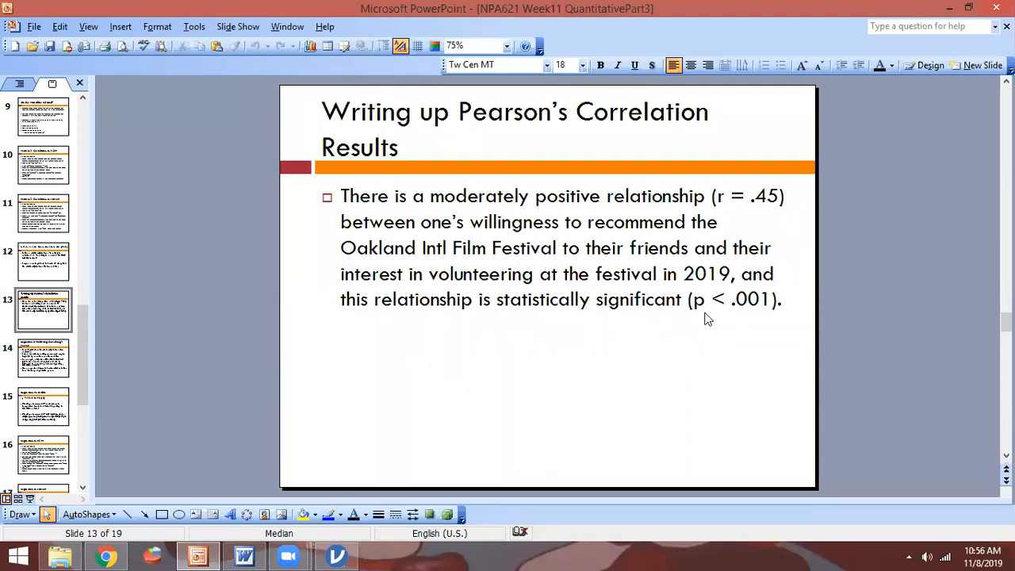
key("alt+Tab")
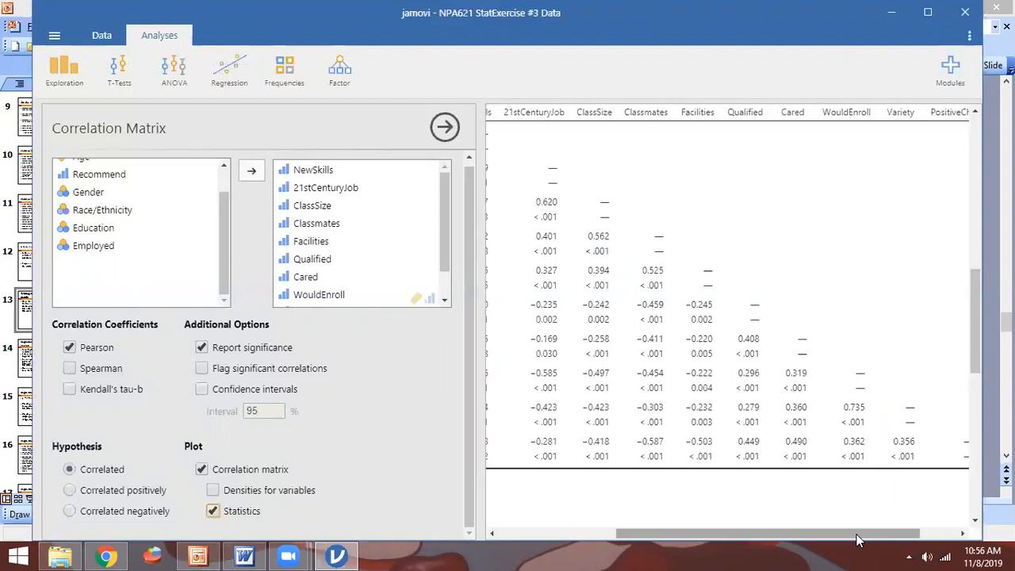
left_click_drag(857, 535, 821, 532)
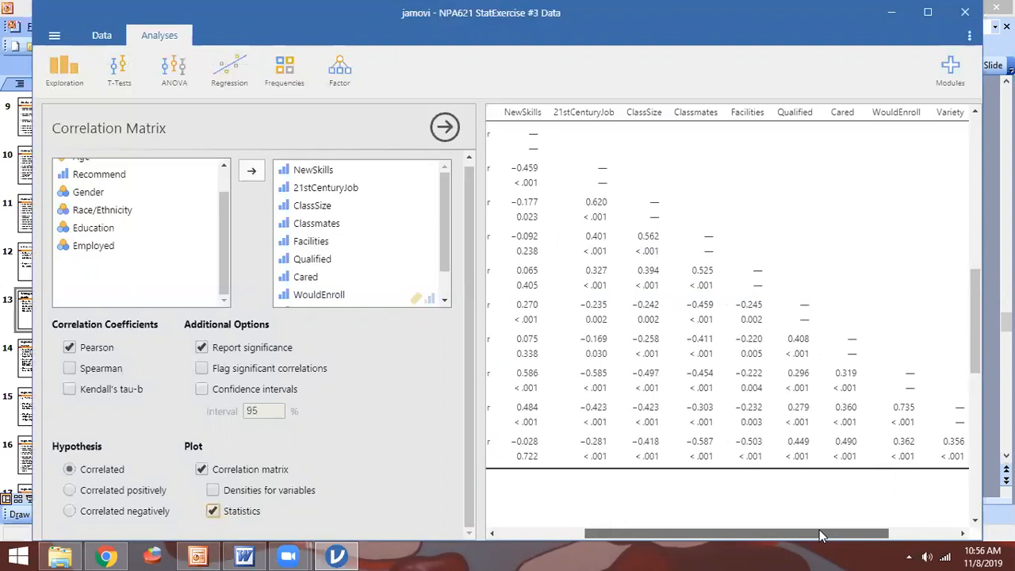
left_click_drag(819, 530, 800, 534)
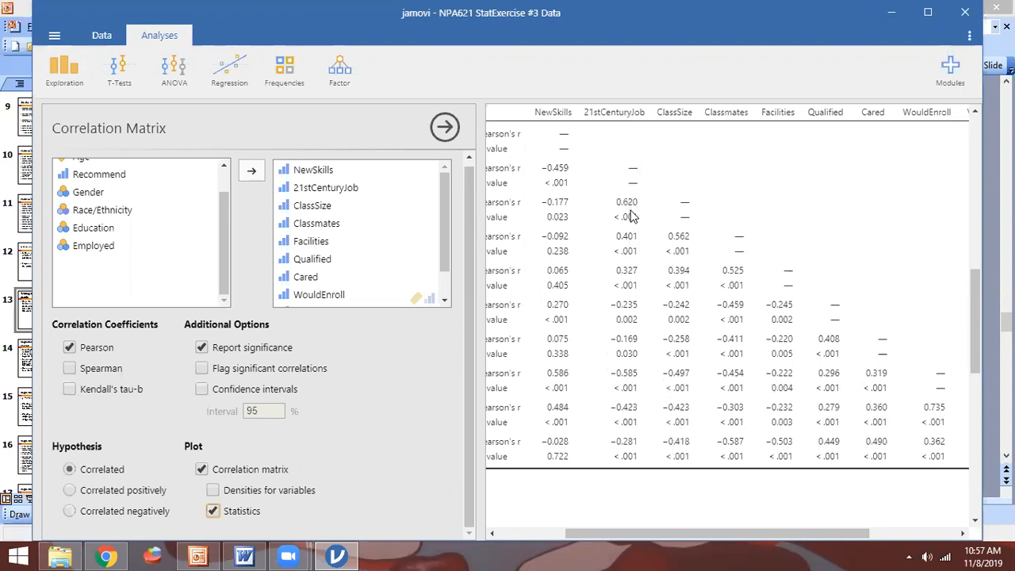
left_click_drag(627, 536, 567, 527)
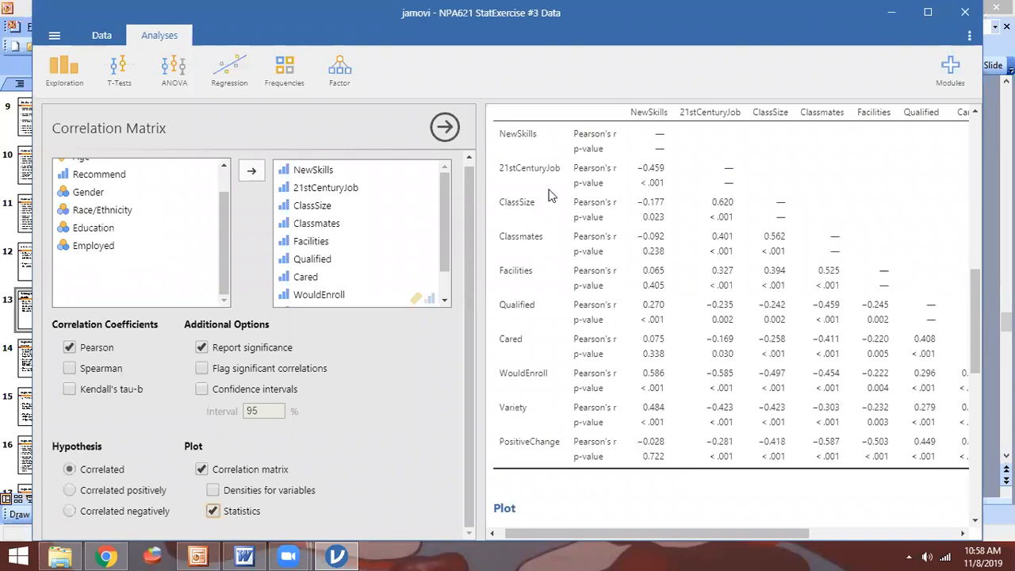
Step: Remove the Correlation Matrix analysis from the results
scroll(664, 347, "up", 1)
scroll(665, 347, "up", 1)
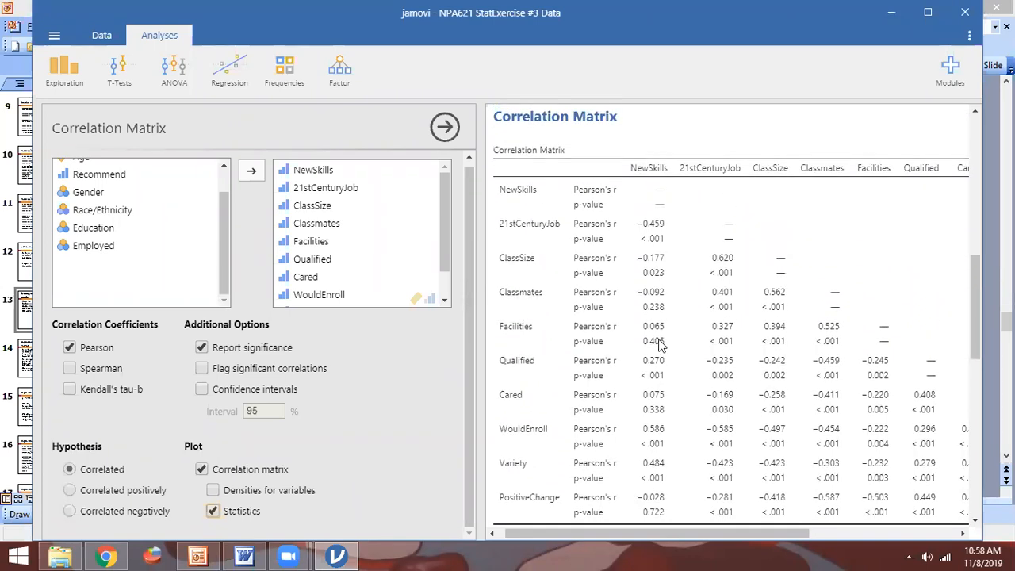
right_click(565, 127)
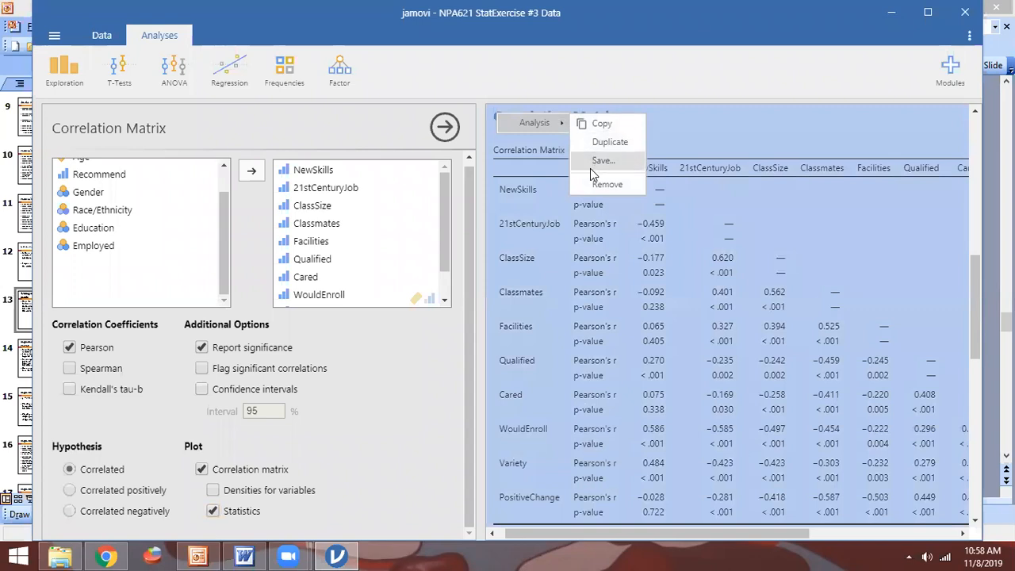
left_click(605, 184)
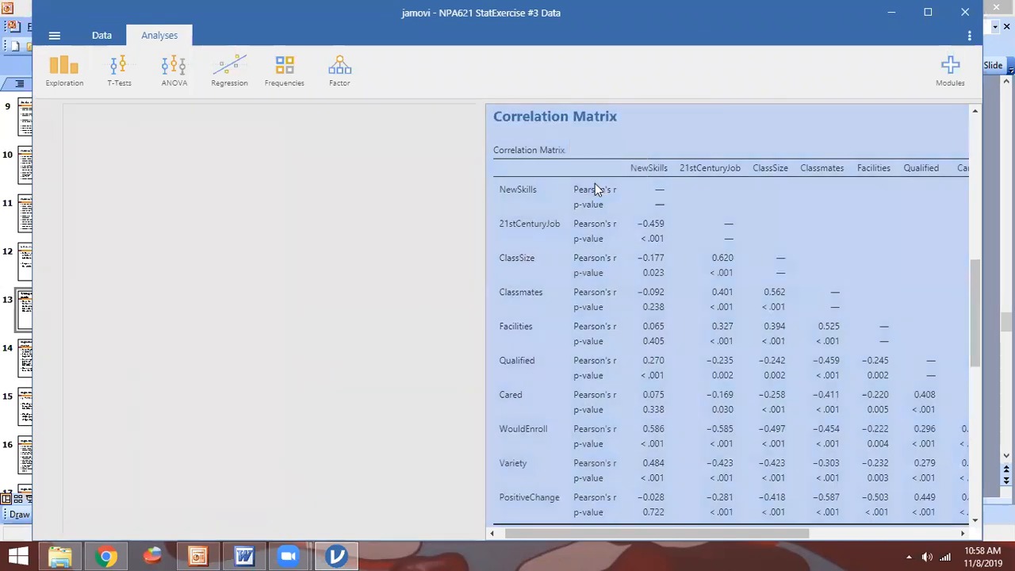
Step: Switch to the Word assignment instructions and read the second question's regression tasks
key("alt+Tab")
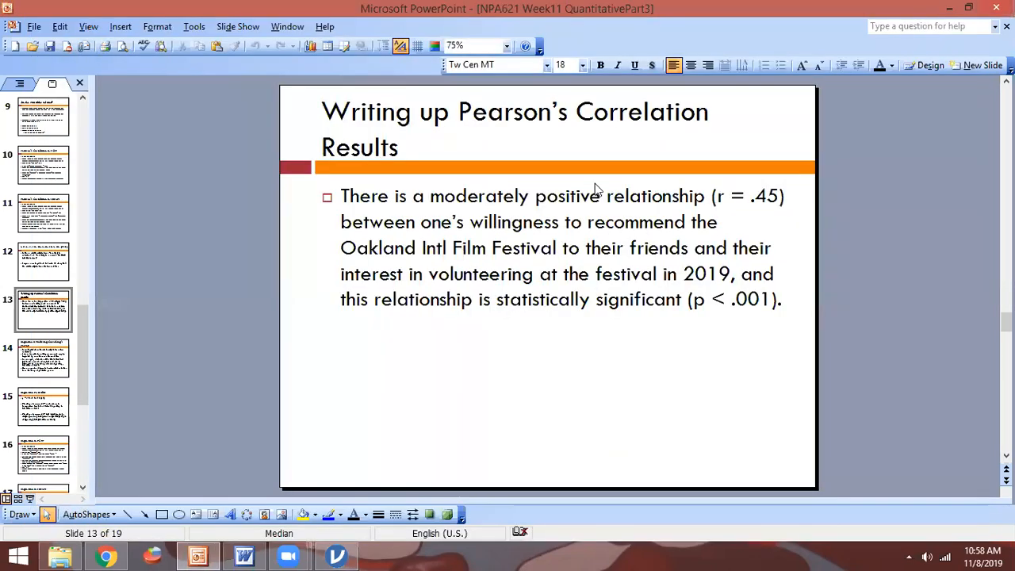
key("alt+Tab")
key("alt+Tab")
key("alt+Tab")
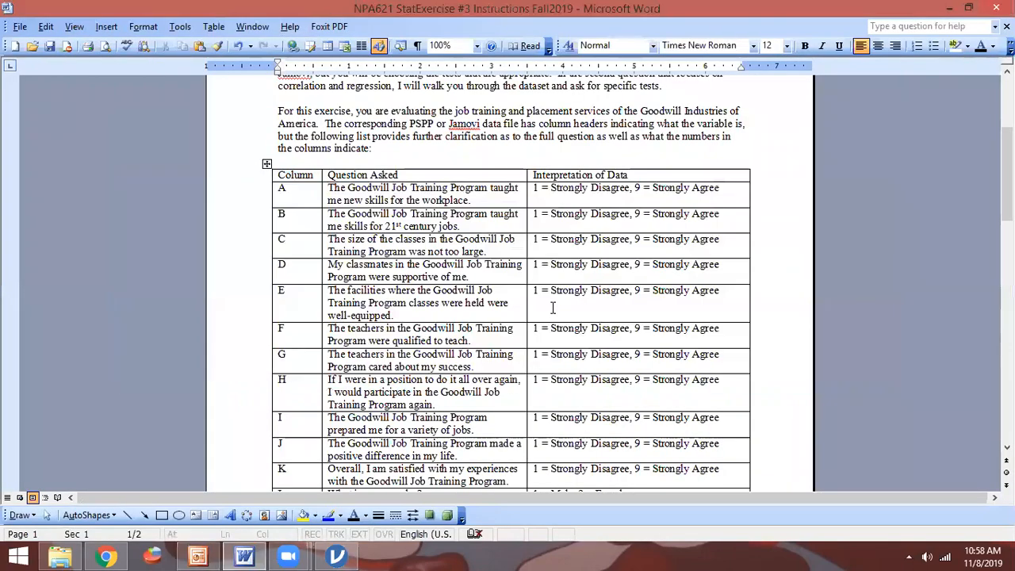
scroll(551, 311, "down", 4)
scroll(551, 311, "down", 12)
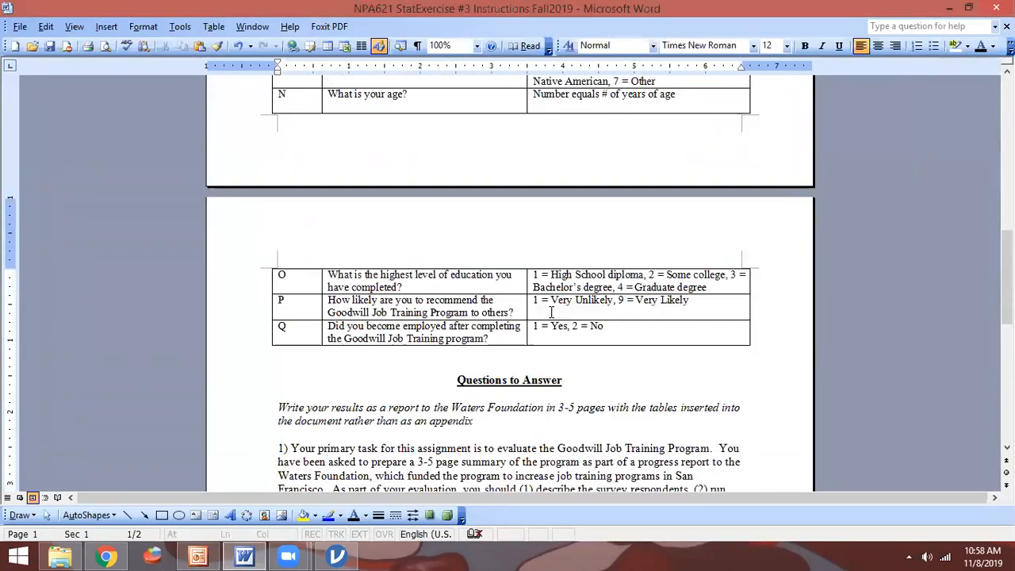
scroll(559, 305, "down", 6)
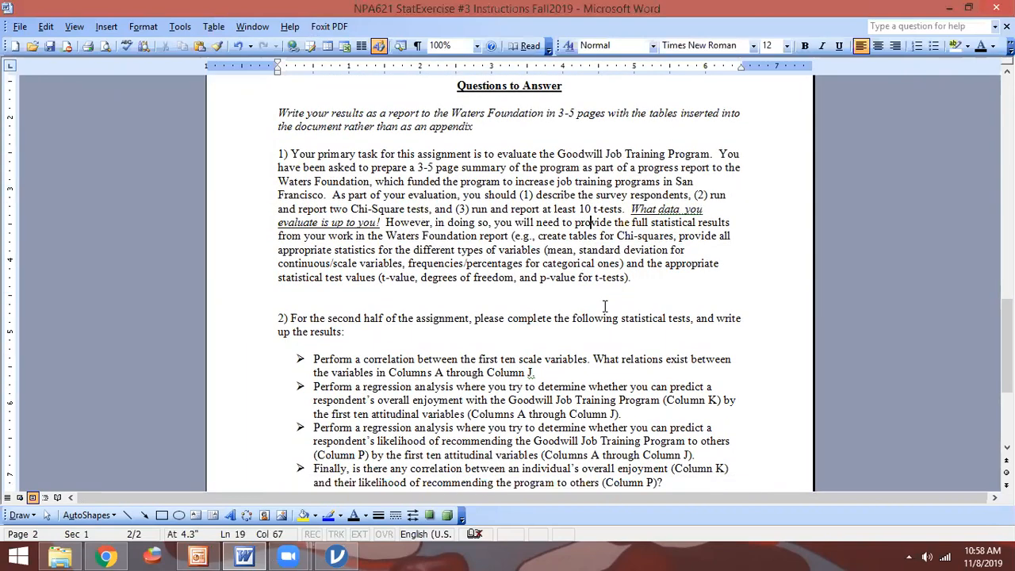
scroll(604, 305, "down", 1)
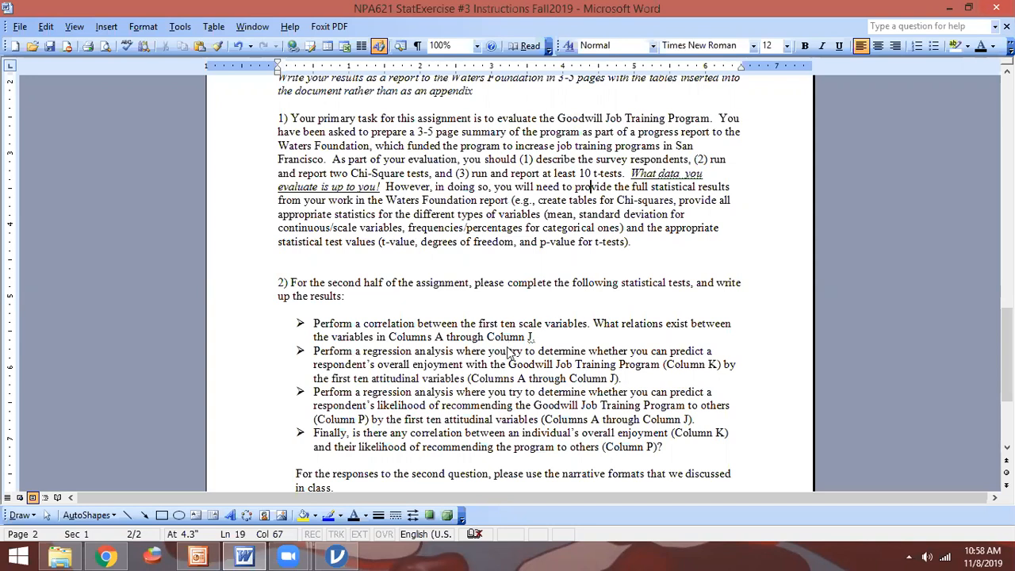
Step: Return to jamovi and select the Enjoyment column in the data
key("alt+Tab")
key("alt+Tab")
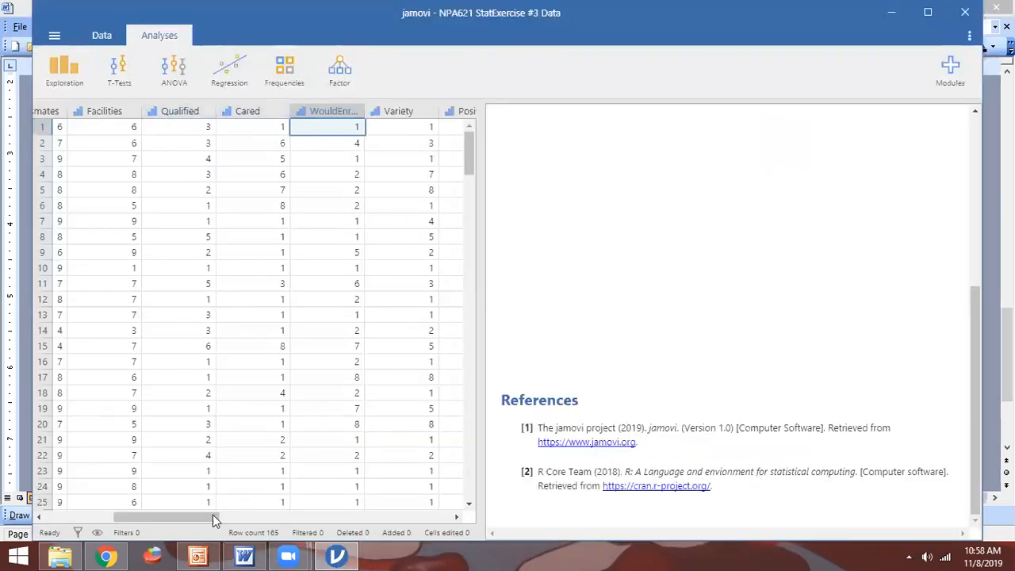
left_click_drag(176, 520, 288, 527)
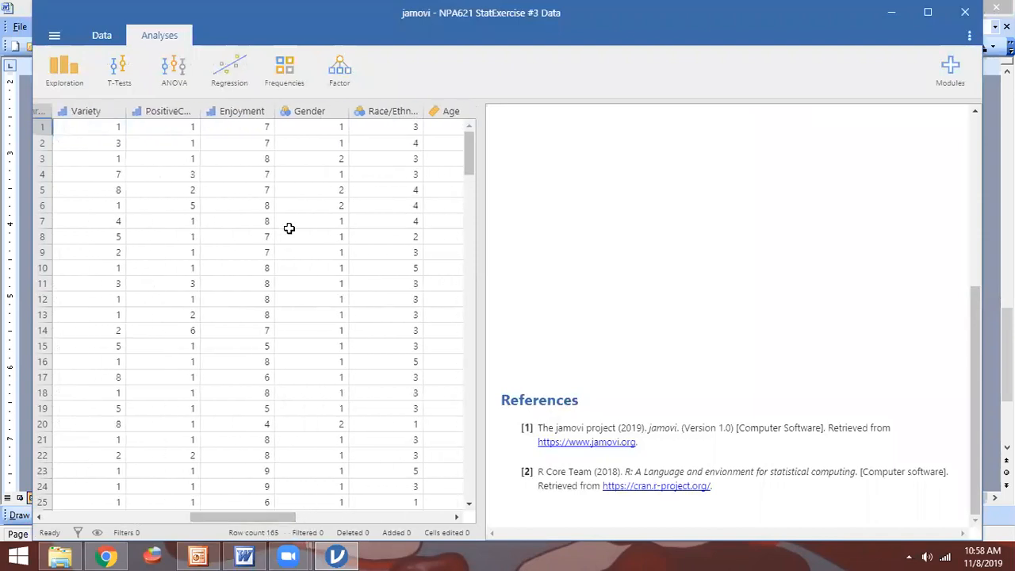
left_click(236, 118)
Step: Switch to the Word instructions and look up the question wording for Column K
key("alt+Tab")
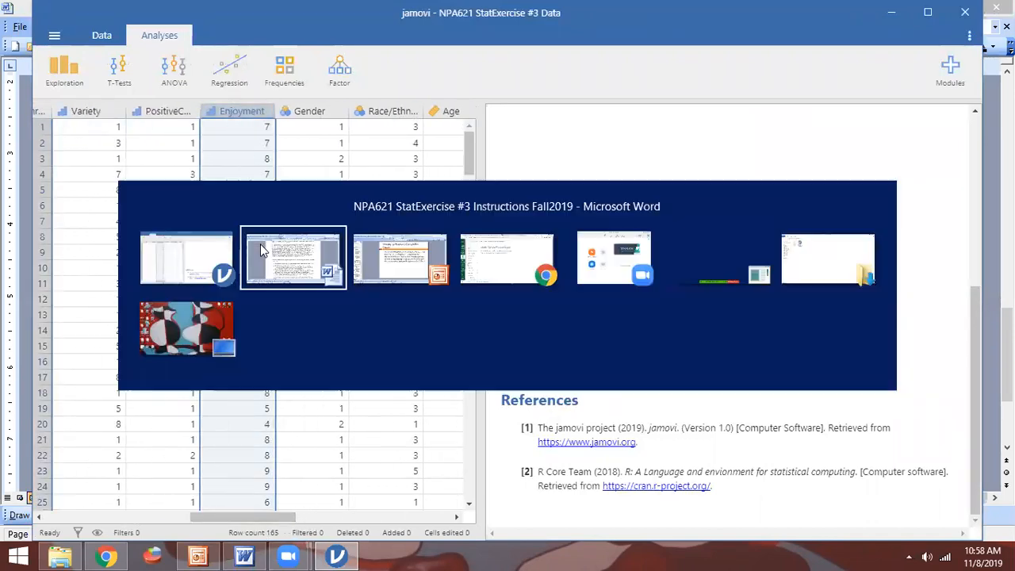
scroll(429, 293, "up", 10)
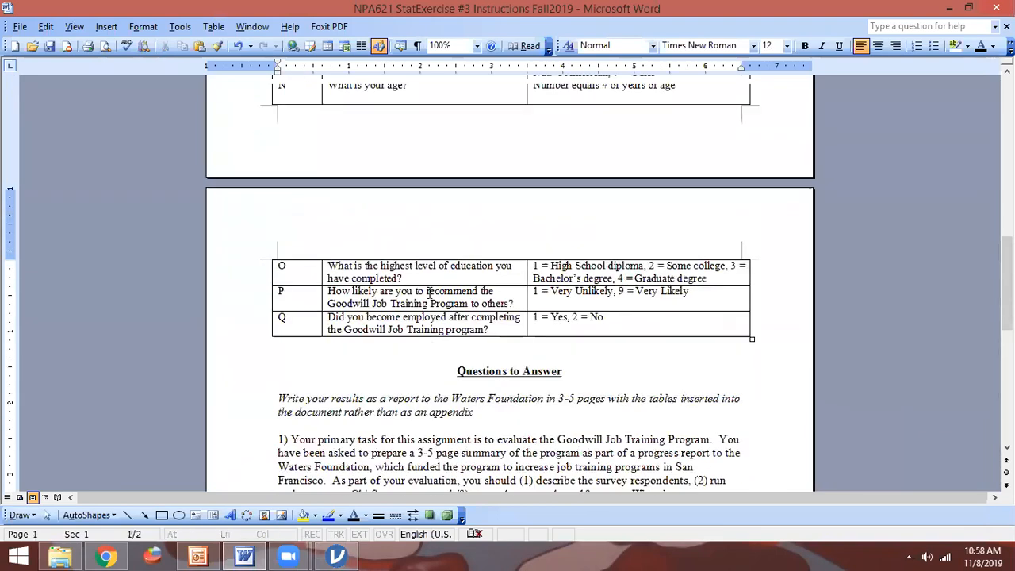
scroll(429, 293, "up", 1)
left_click(426, 203)
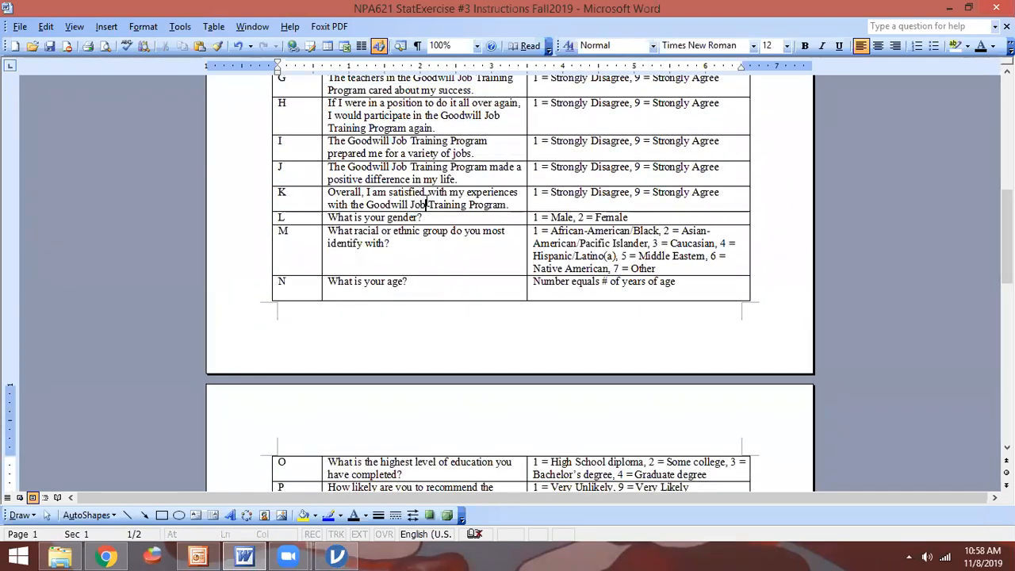
left_click(517, 205)
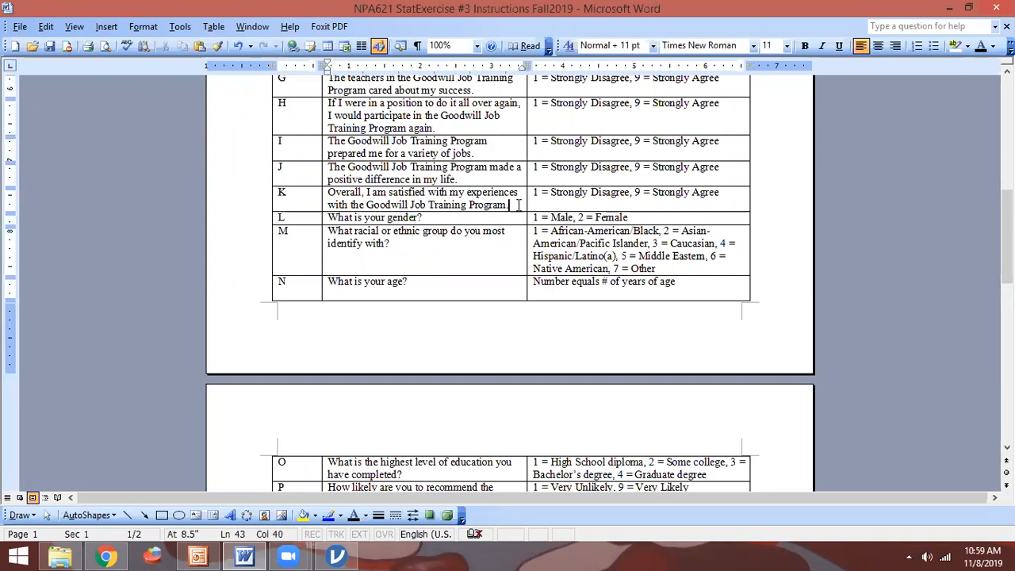
Step: Switch to the PowerPoint lecture and go to the "Regression in Jamovi" slide
key("alt+Tab")
key("alt+Tab")
key("alt+Tab")
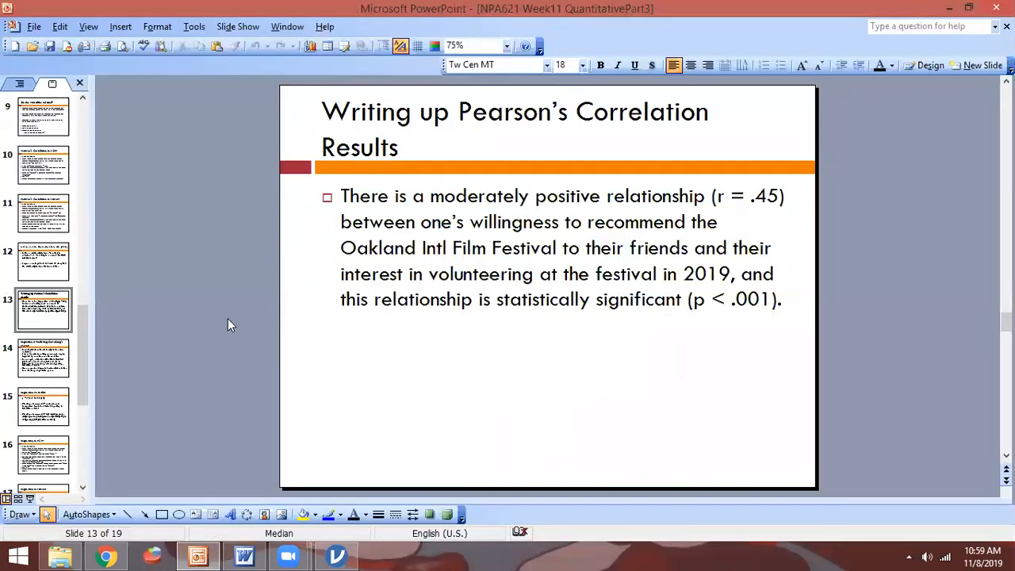
key("Down")
key("Down")
key("Down")
key("Down")
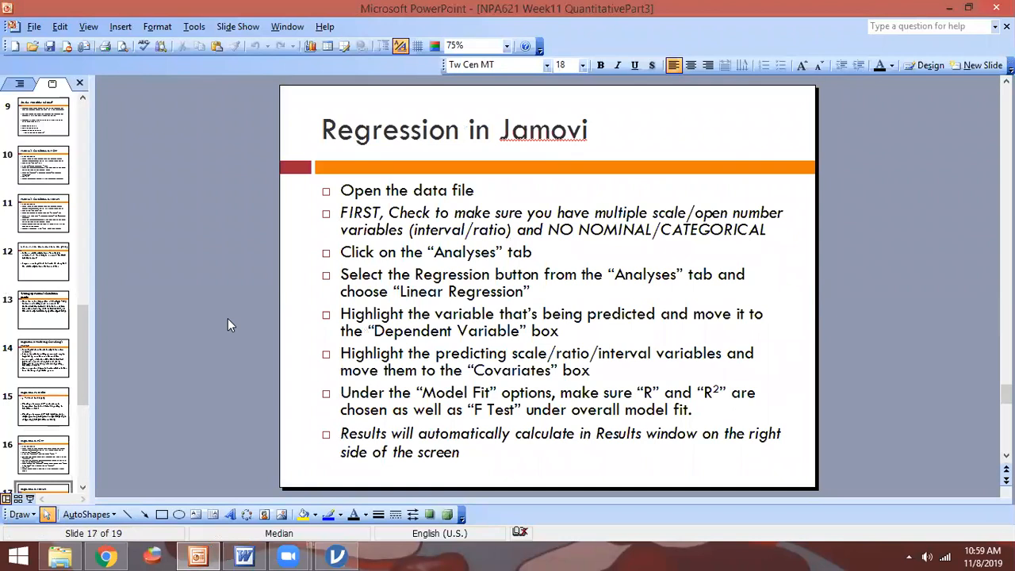
Step: Return to jamovi, start a new Linear Regression analysis, and switch back to the "Regression in Jamovi" slide in PowerPoint
mouse_move(333, 557)
key("alt+Tab")
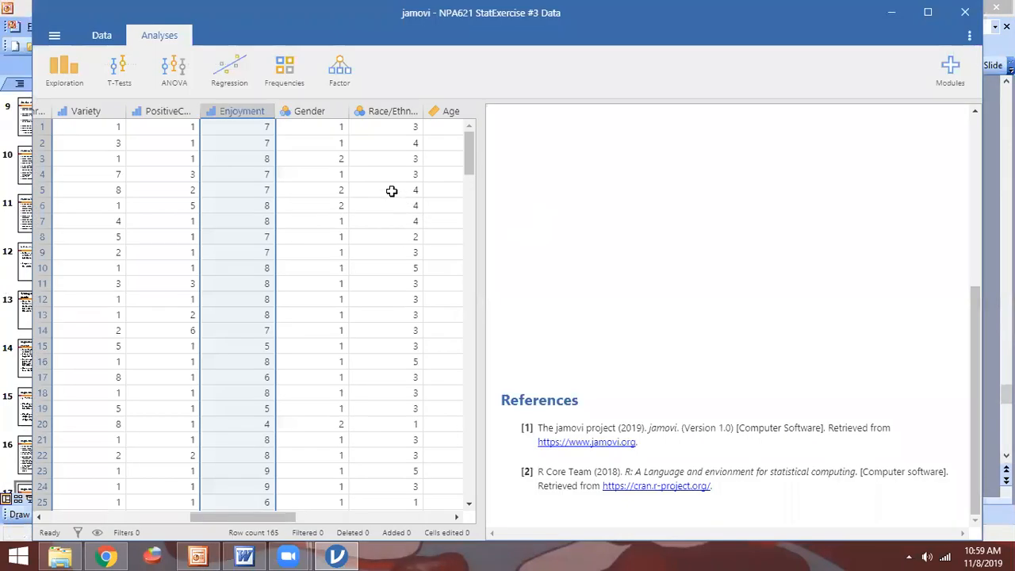
left_click(233, 82)
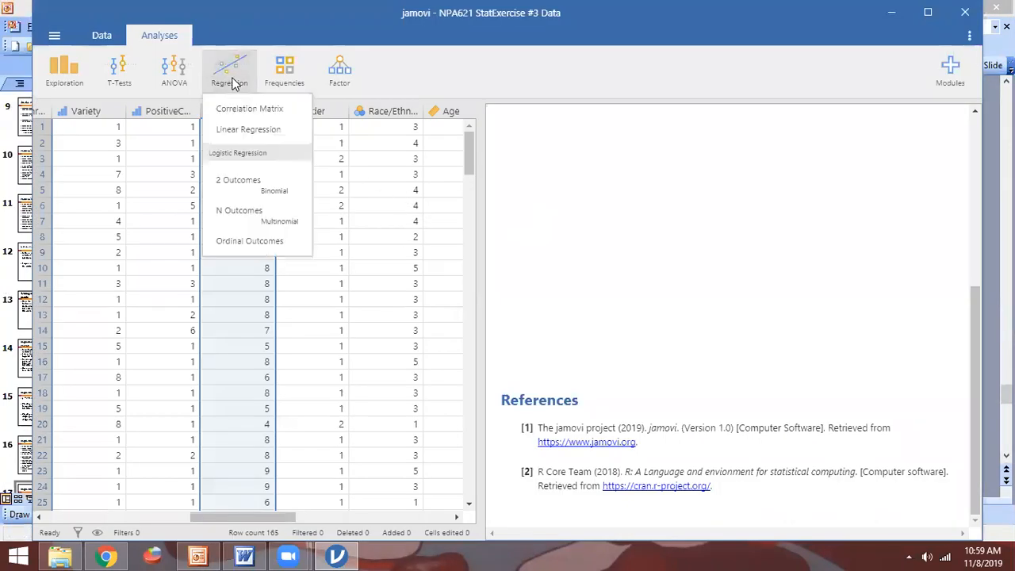
left_click(256, 131)
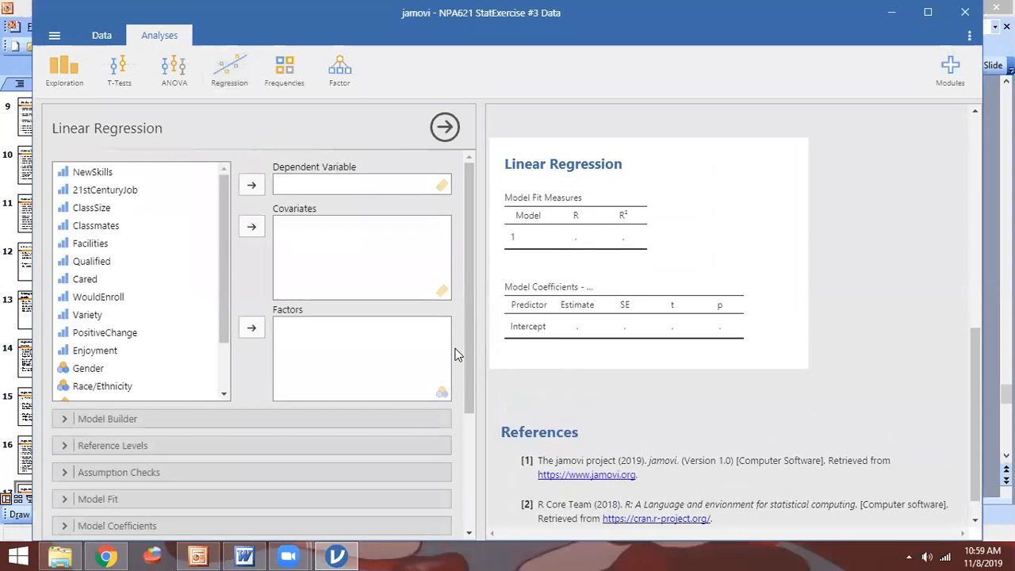
key("alt+Tab")
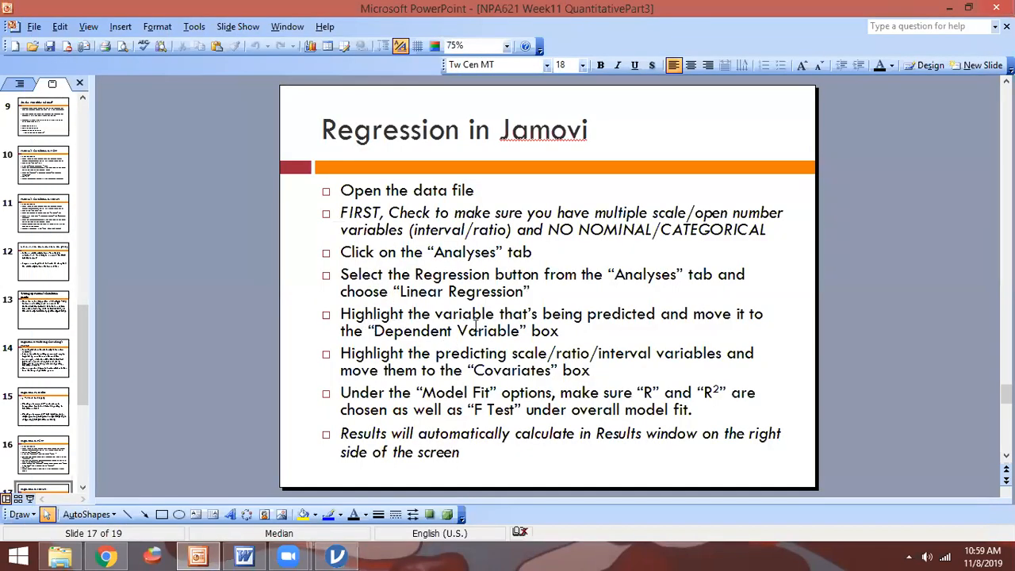
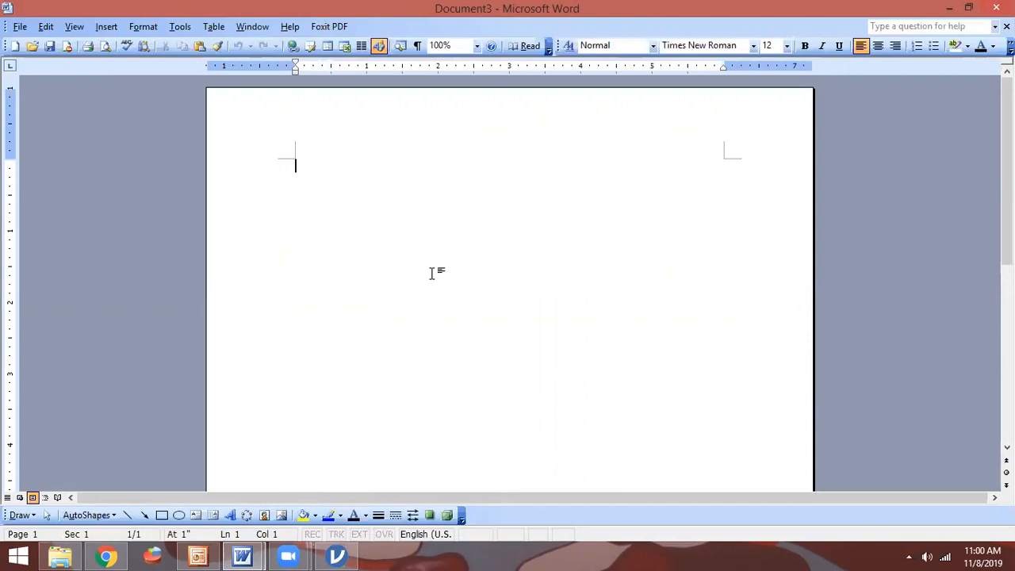
Step: In the blank Word document, write "Overall Satisfaction/Enjoyment = Intercept/Constant + x1+x2+x3+x4+x5+x6+x7+x8+x9+x10" and widen the text area to fit it on one line
key("Return")
type("s")
key("BackSpace")
type("Overall ")
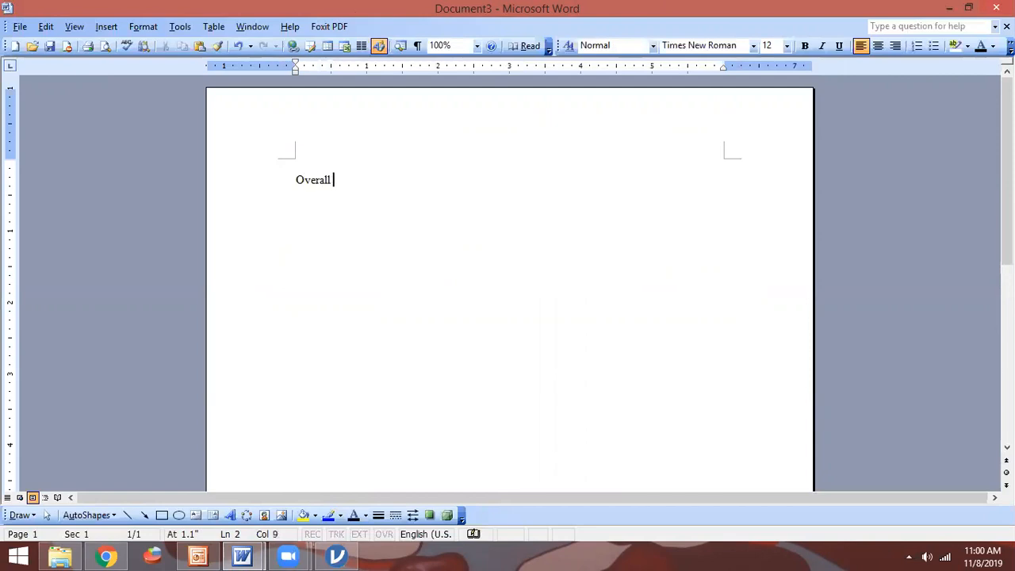
type("Satisfaction/Enjoyment =")
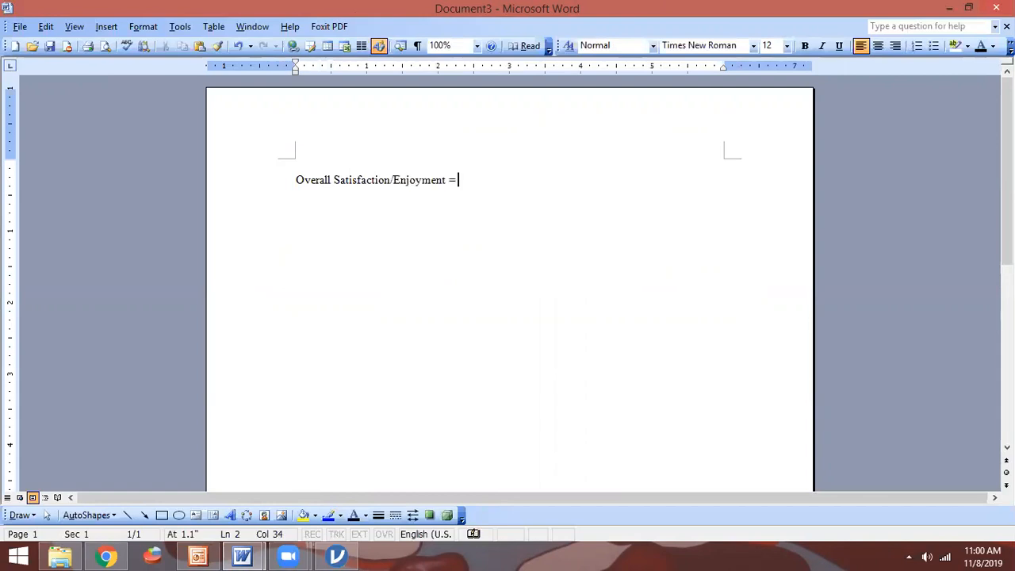
type(" Intercept/Consta")
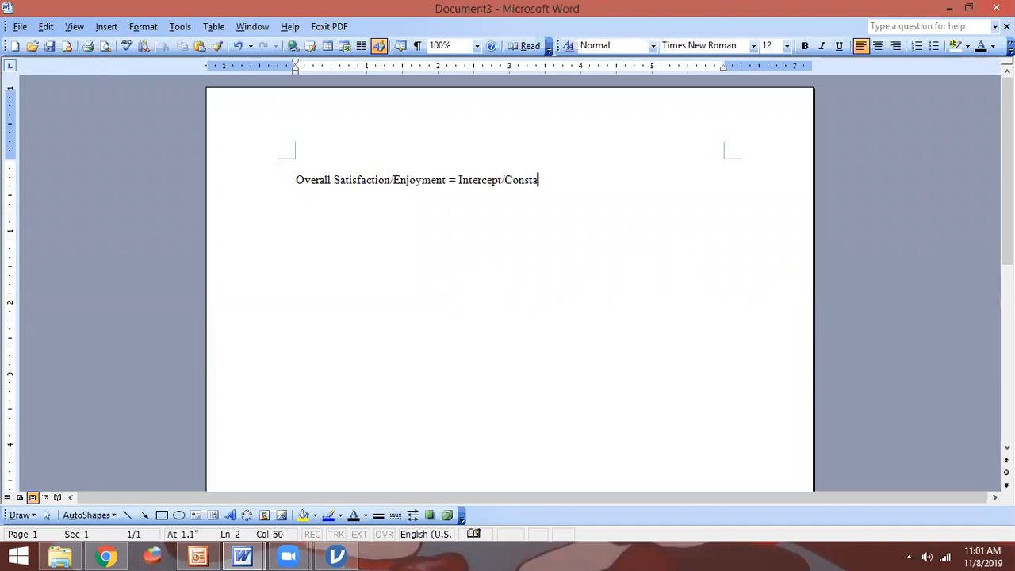
type("nt + x1+x2+x3+x4+x5")
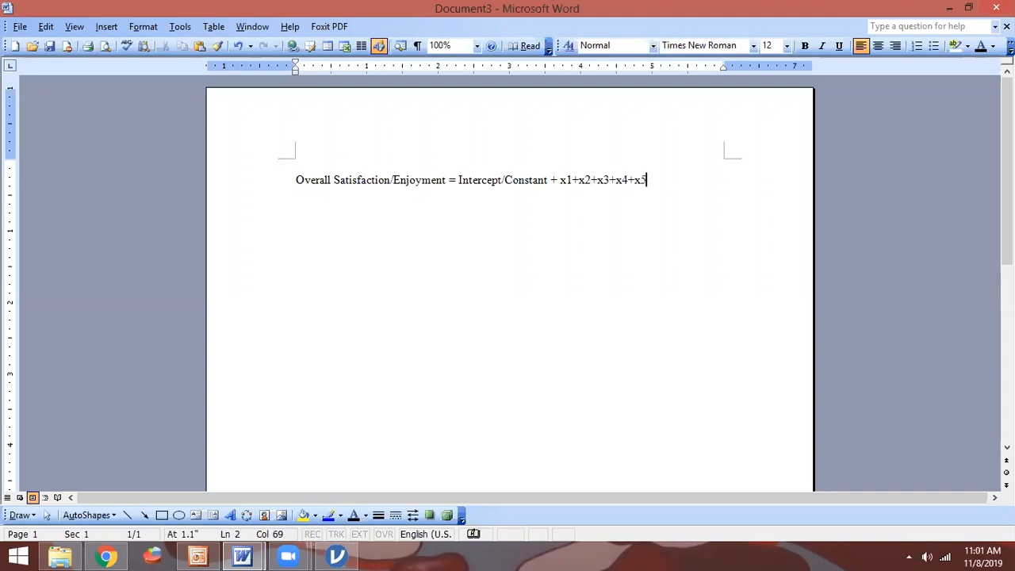
type("+x6+x7+x8+x")
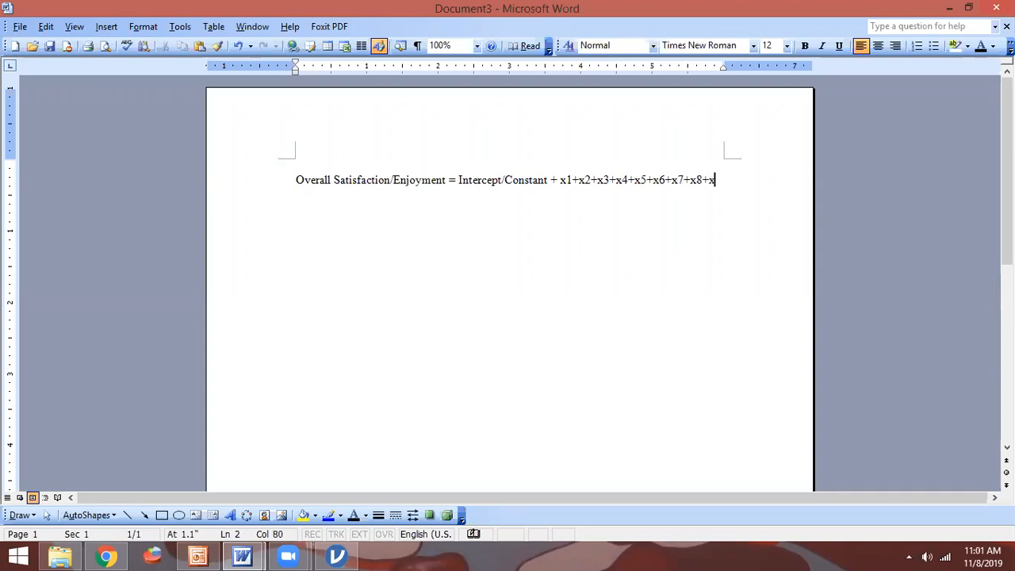
type("9+x")
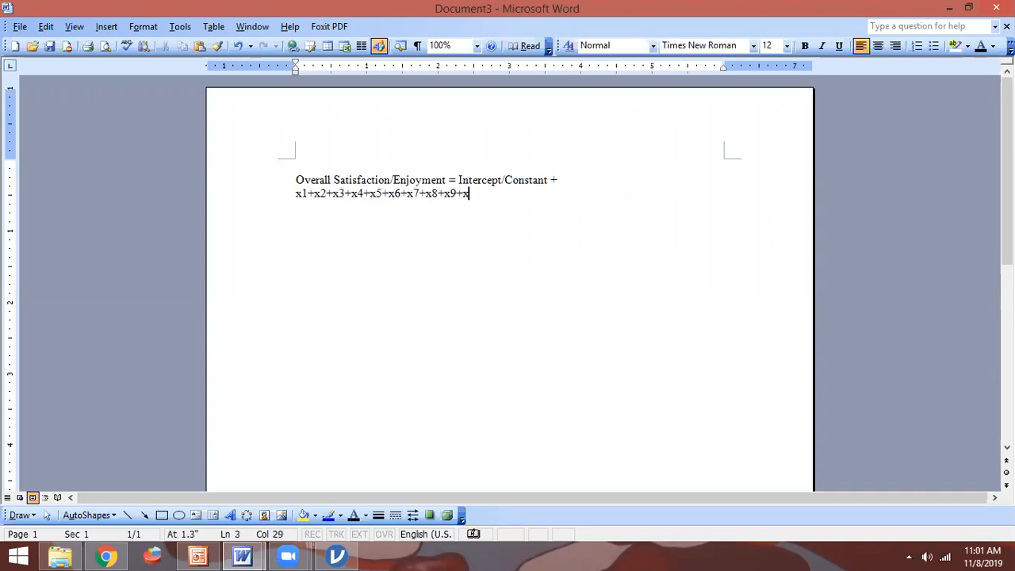
type("10")
left_click_drag(724, 68, 754, 67)
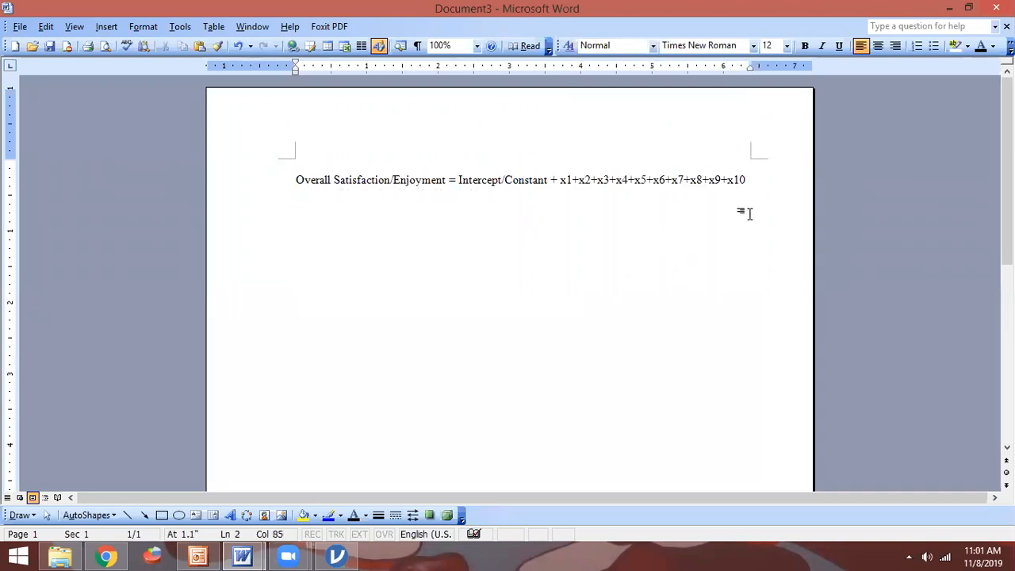
Step: Add a line reading "R =" below the Overall Satisfaction/Enjoyment equation, followed by a new line
key("Return")
key("Return")
type("I")
type(" =")
key("Return")
key("Return")
Step: Write "R² =" on the line below "R =", with the 2 as a superscript
type("r ")
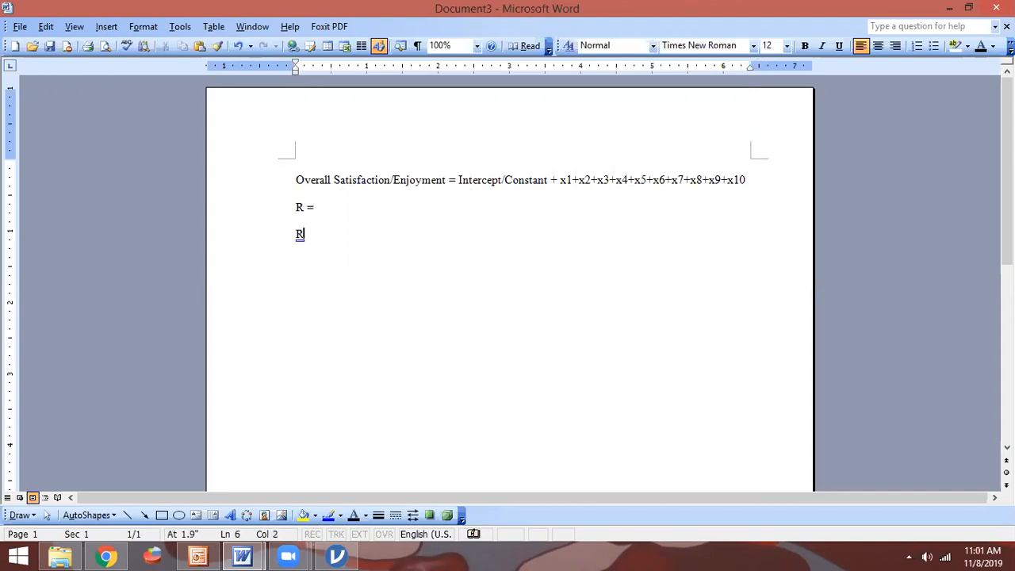
type("1st")
key("BackSpace")
key("BackSpace")
type("2")
key("Left")
key("BackSpace")
key("BackSpace")
key("BackSpace")
key("End")
type("=")
Step: Add the placeholder line "F(df1, df2) = XYZ, p-value = ABC" below the R² line
key("Return")
key("Return")
type("F")
type("(df1, df2) = XYZ, P")
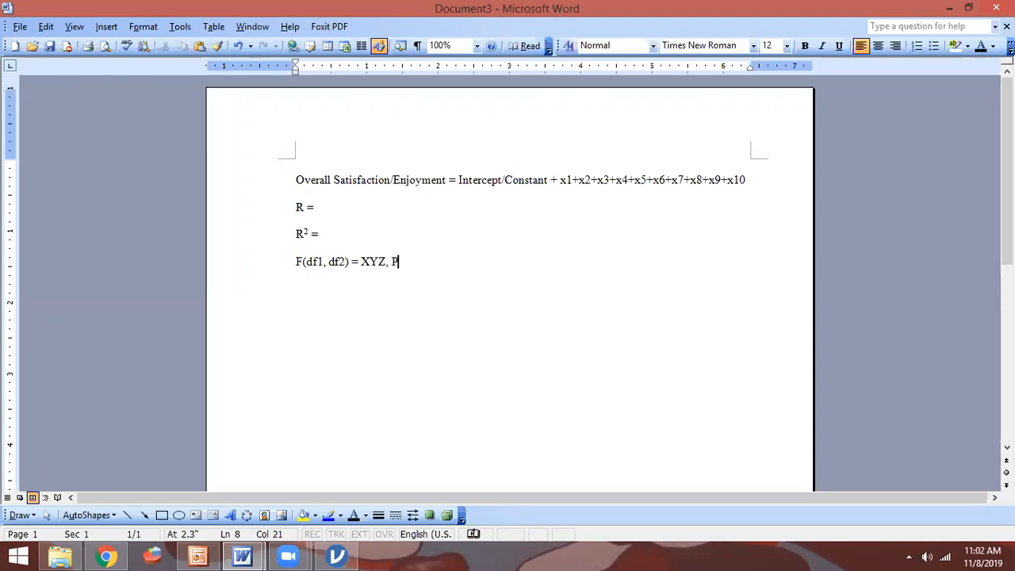
key("BackSpace")
type("p-value = ABC")
key("alt")
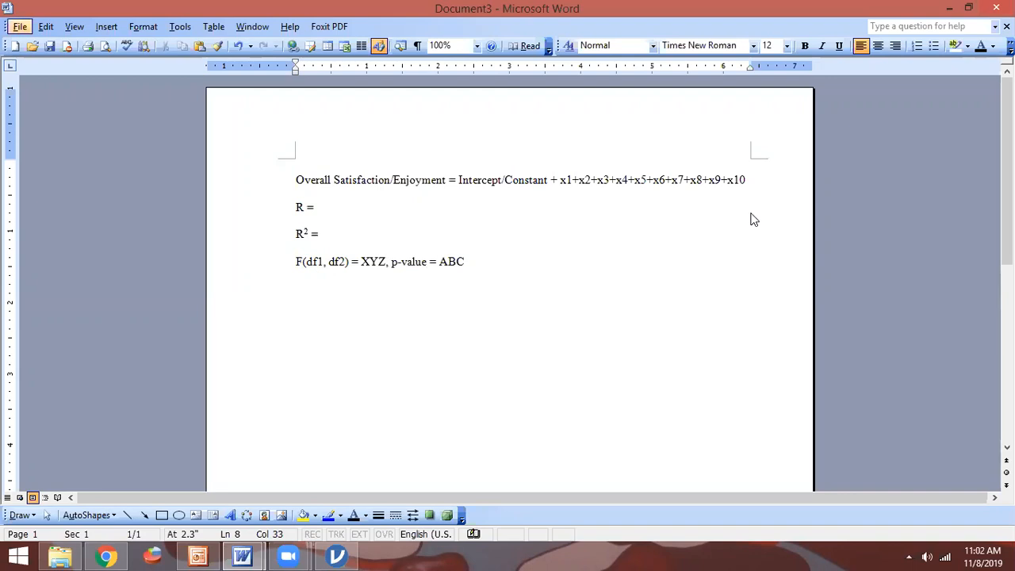
Step: Look up R in the jamovi regression results and complete Word's R line with ".864 (Pearson's correlation; very strong relationship)"
left_click(347, 555)
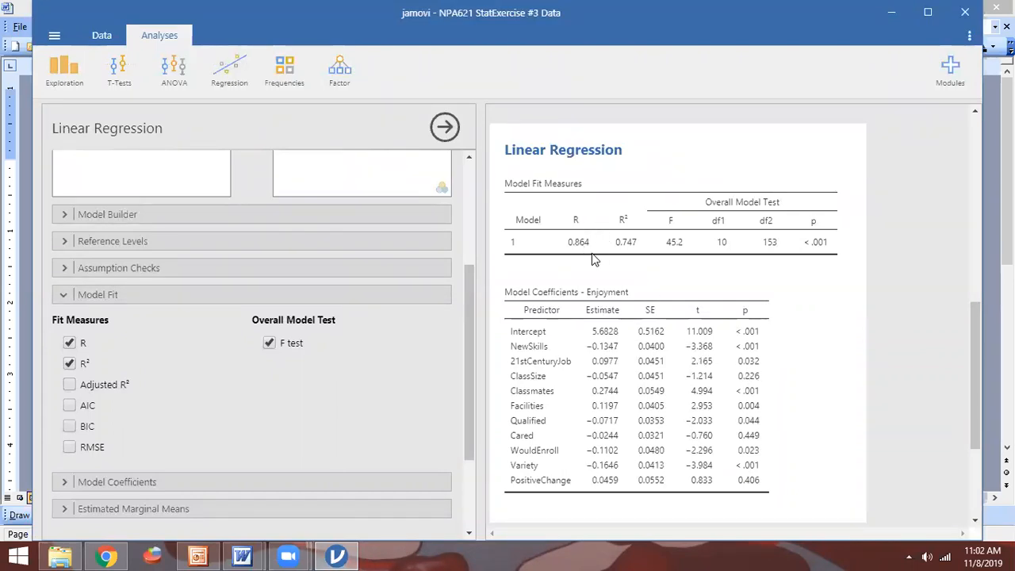
key("alt+Tab")
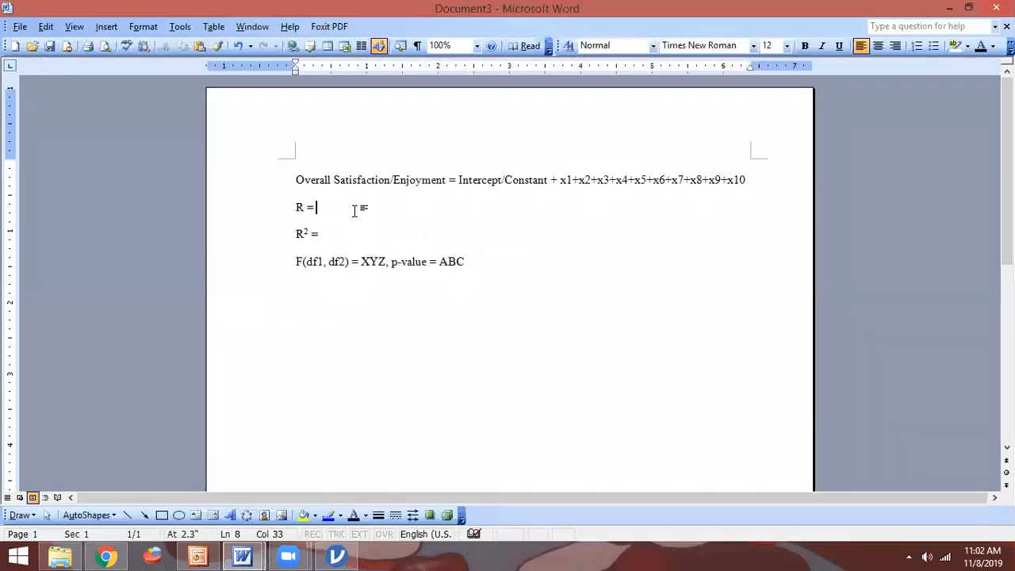
type(".864")
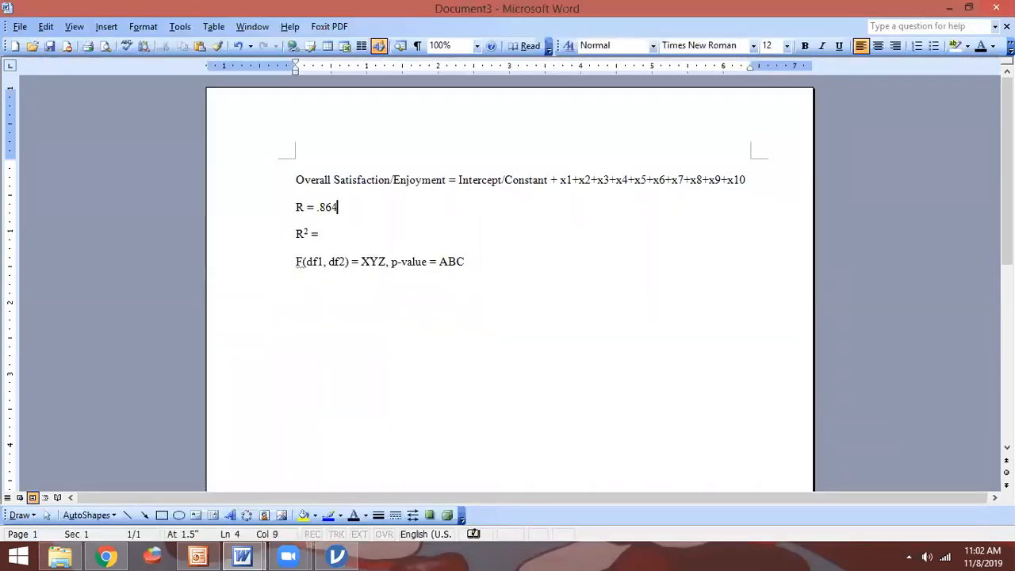
type(" (Pea")
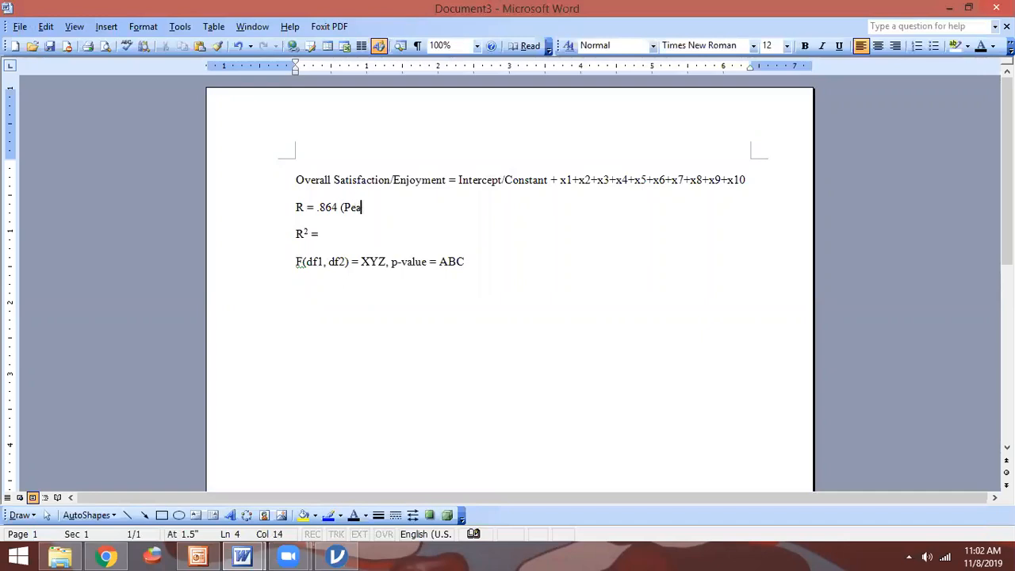
type("rson's correlation")
type("; st")
key("BackSpace")
key("BackSpace")
type("very strong relationships")
key("BackSpace")
type(")")
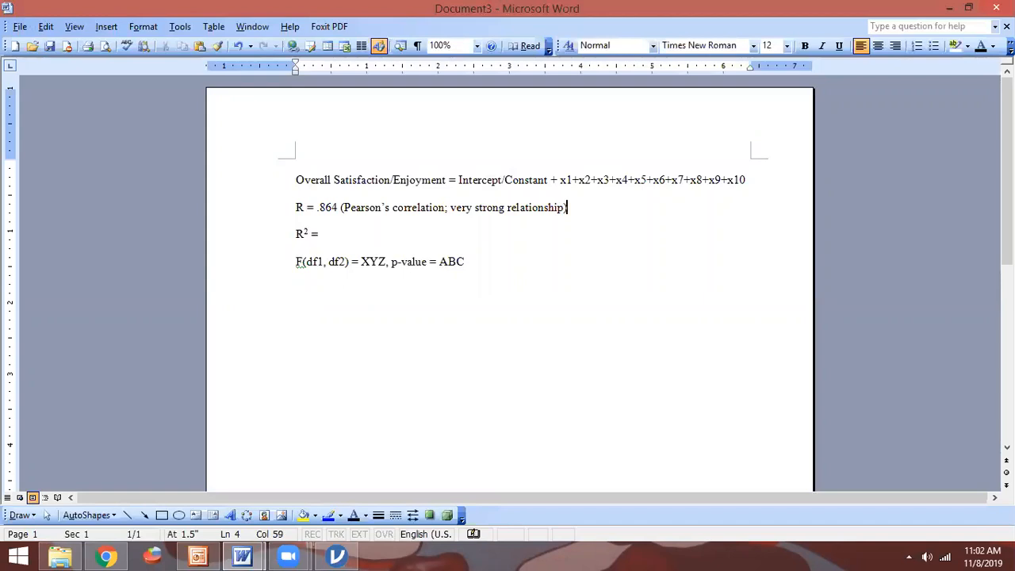
key("BackSpace")
type("--")
type("ps")
key("BackSpace")
key("BackSpace")
key("BackSpace")
key("BackSpace")
key("BackSpace")
type(")")
Step: Look up R² in jamovi and enter ".747 (74.7% of the time" after "R² =" in the Word document
left_click(333, 233)
key("alt+Tab")
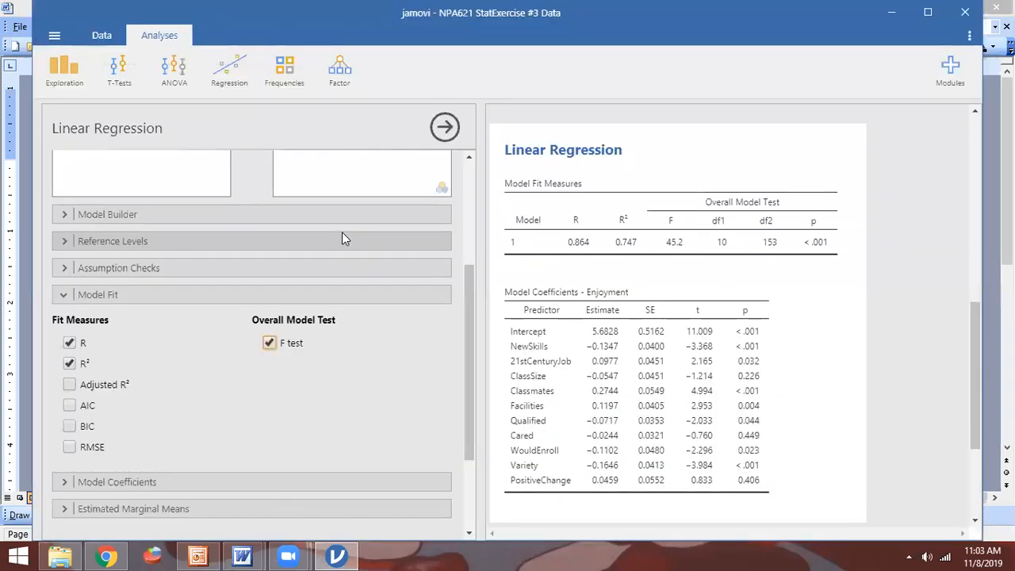
key("alt+Tab")
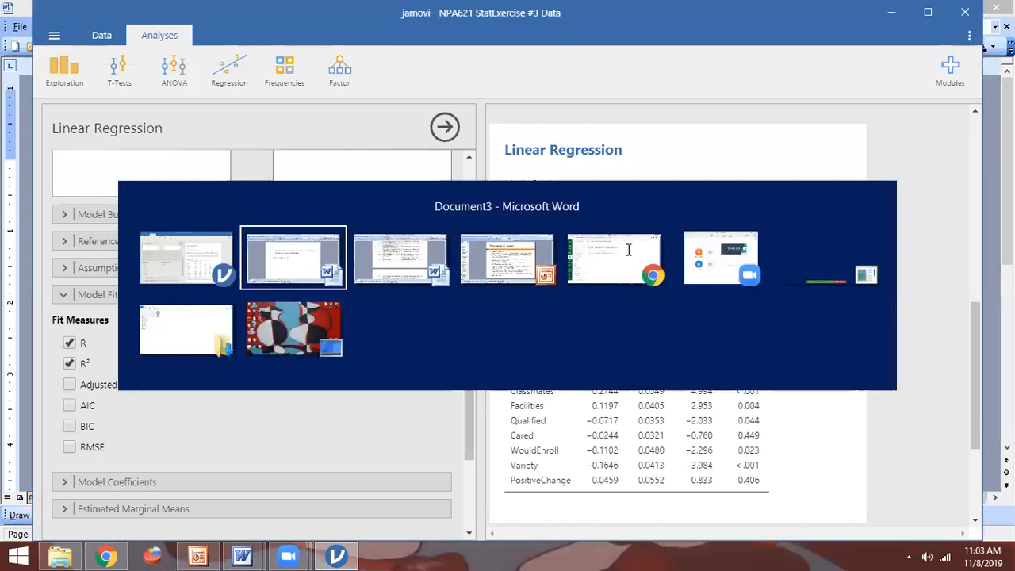
type(".7")
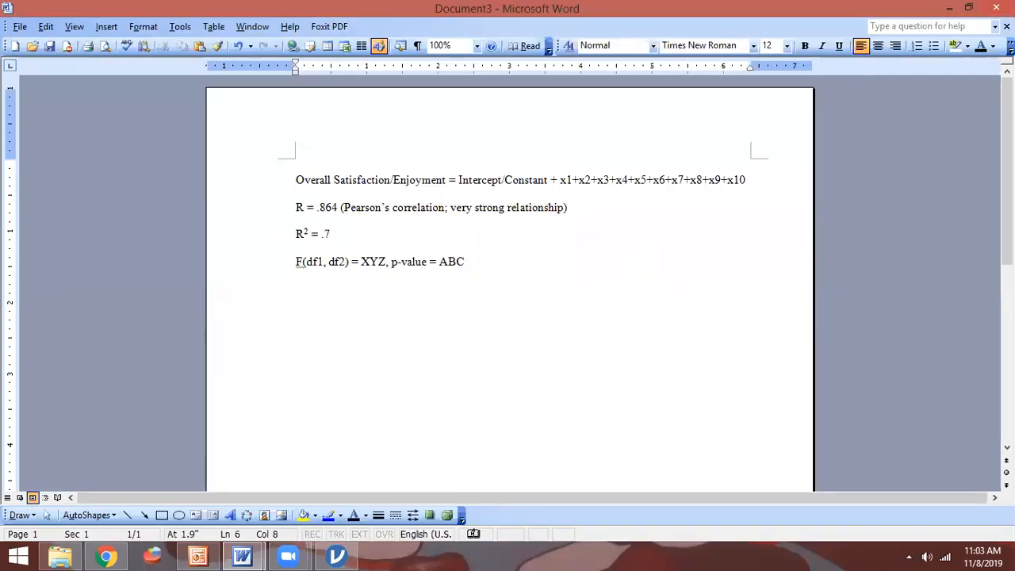
type("47 (")
type("74.6")
key("BackSpace")
type("7%")
type(" of the time")
type(", our ")
type("formula")
key("BackSpace")
key("BackSpace")
key("BackSpace")
key("BackSpace")
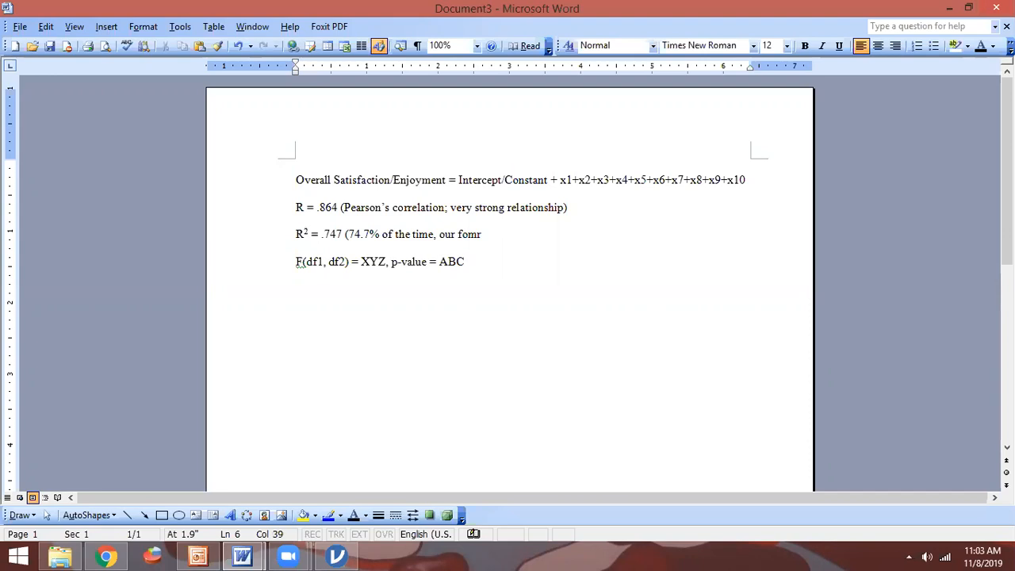
type("mula is able to pr")
type("eidc")
key("BackSpace")
key("BackSpace")
key("BackSpace")
type("dict")
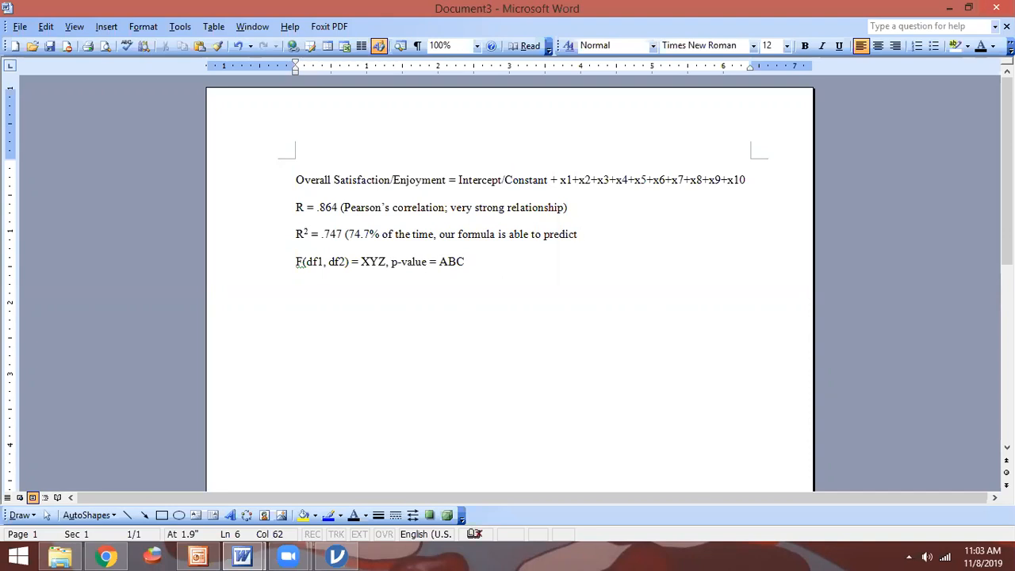
key("BackSpace")
key("BackSpace")
key("BackSpace")
key("BackSpace")
key("BackSpace")
key("BackSpace")
key("BackSpace")
key("BackSpace")
key("BackSpace")
key("BackSpace")
key("BackSpace")
key("BackSpace")
key("BackSpace")
key("BackSpace")
key("BackSpace")
key("BackSpace")
key("BackSpace")
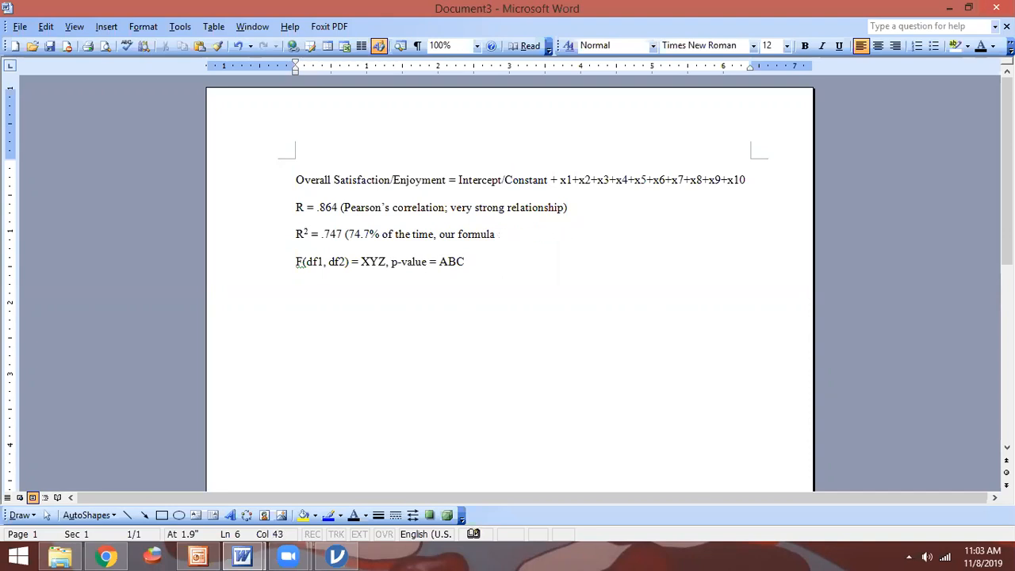
type("predicts the variat")
key("BackSpace")
key("BackSpace")
key("BackSpace")
key("BackSpace")
key("BackSpace")
key("BackSpace")
key("BackSpace")
key("BackSpace")
key("BackSpace")
key("BackSpace")
key("BackSpace")
key("BackSpace")
key("BackSpace")
key("BackSpace")
key("BackSpace")
key("BackSpace")
key("BackSpace")
key("BackSpace")
key("BackSpace")
key("BackSpace")
key("BackSpace")
key("BackSpace")
key("BackSpace")
key("BackSpace")
key("BackSpace")
key("BackSpace")
key("BackSpace")
key("BackSpace")
key("BackSpace")
key("BackSpace")
key("BackSpace")
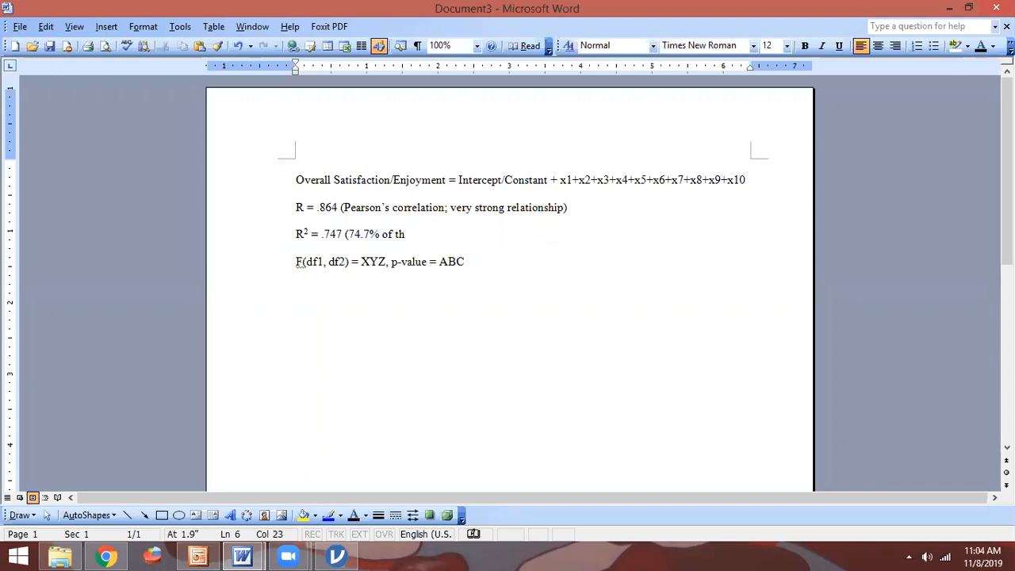
Step: Complete the R² explanation so it reads "74.7% of the answers to the satisfaction question by the participants are correctly predicted by the formula)"
type("e answers to the satisfac")
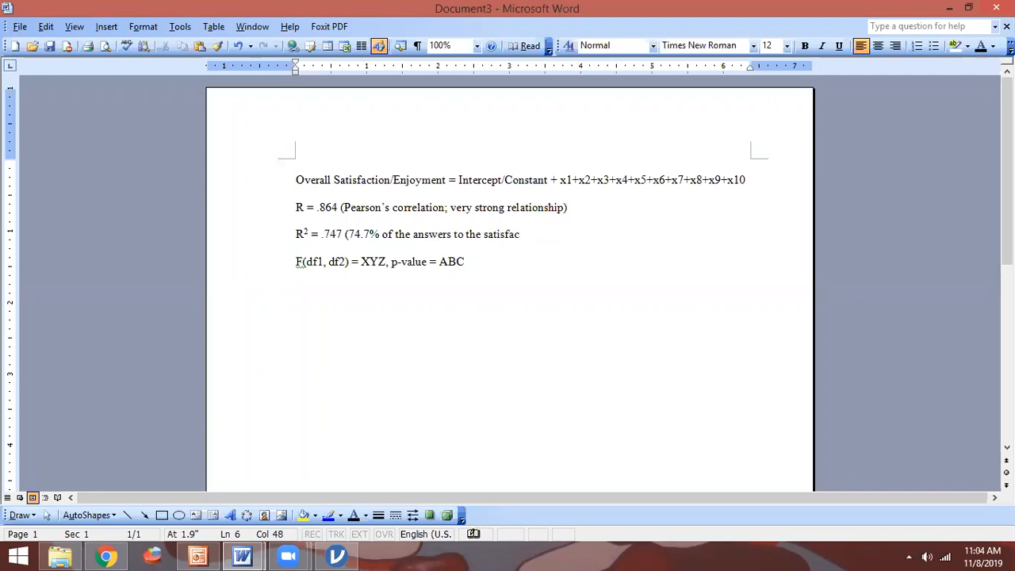
type("tion question by")
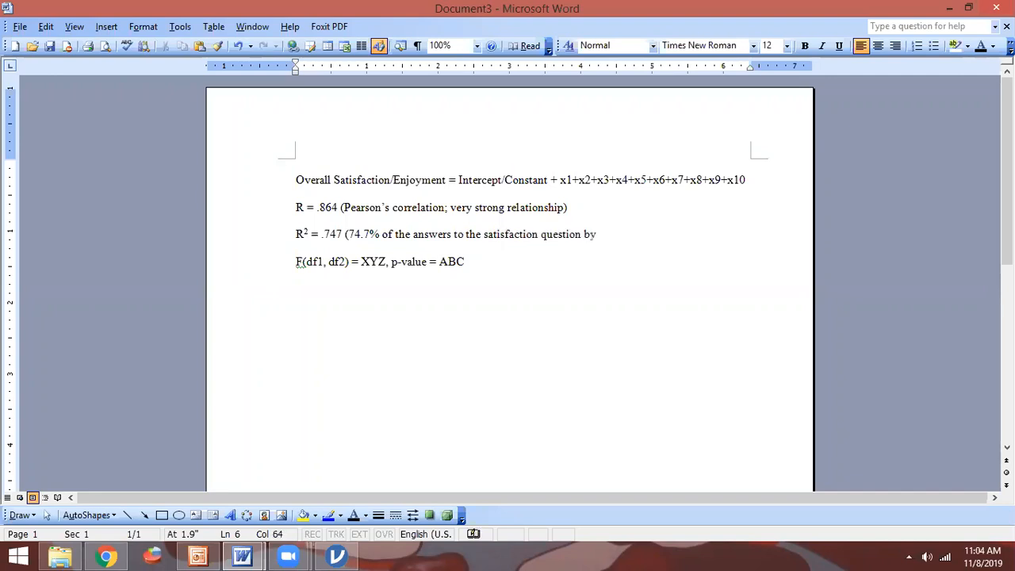
type(" the participants are correctly ")
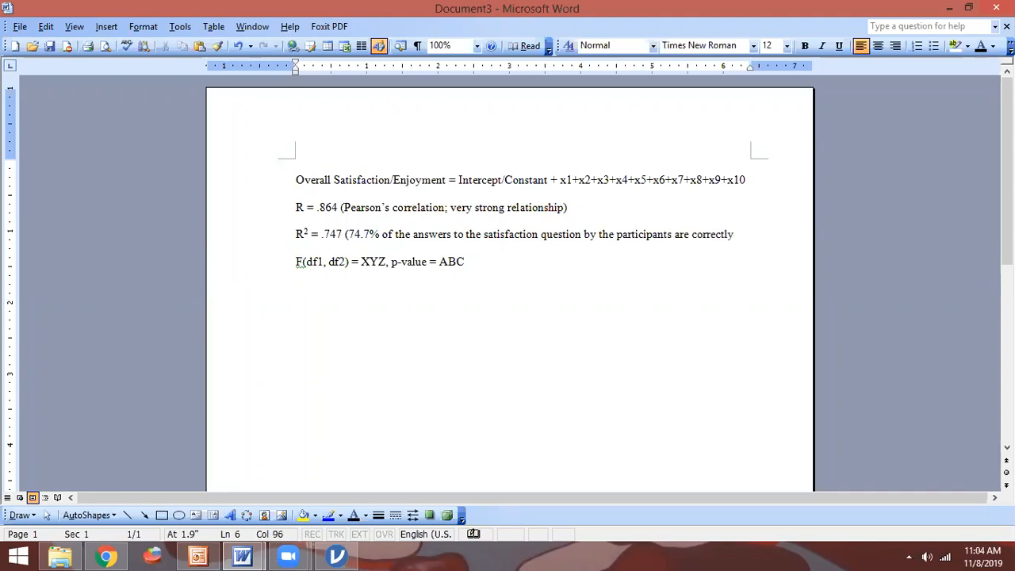
type("predicted by the formula)")
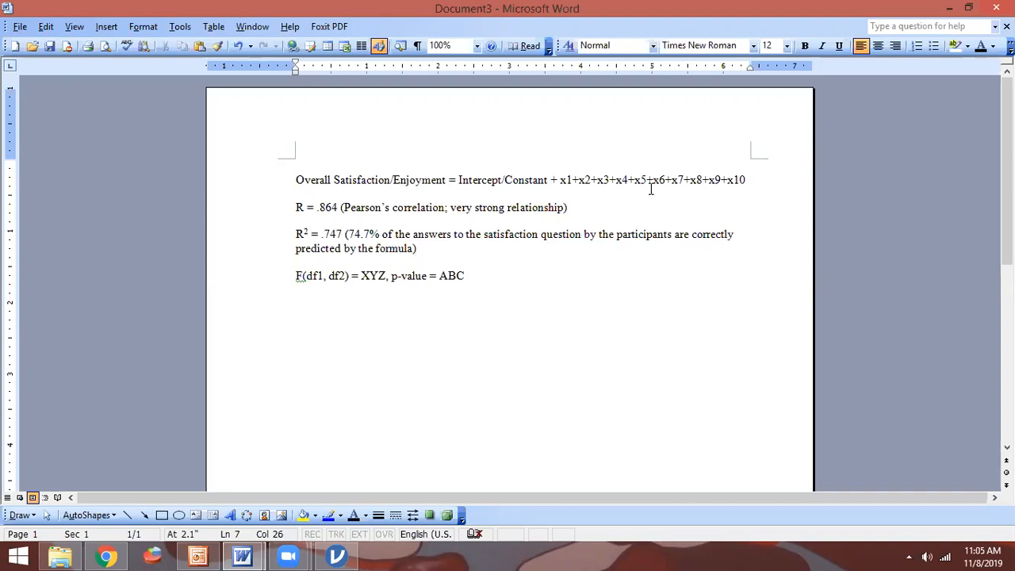
Step: Look up the first degrees of freedom in jamovi and replace "df1" with 10 in Word's F line
key("alt+Tab")
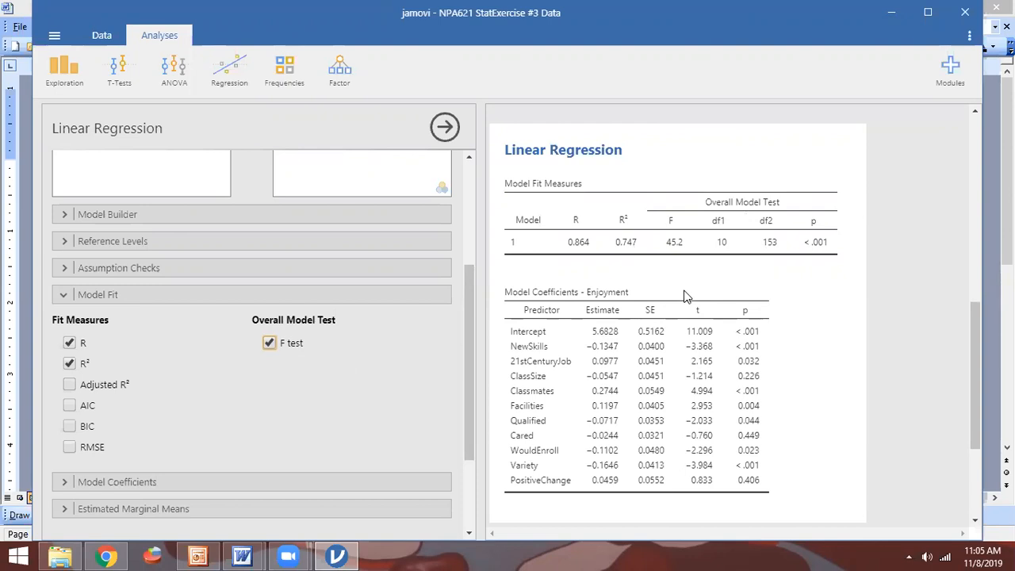
key("alt+Tab")
key("Home")
key("Right")
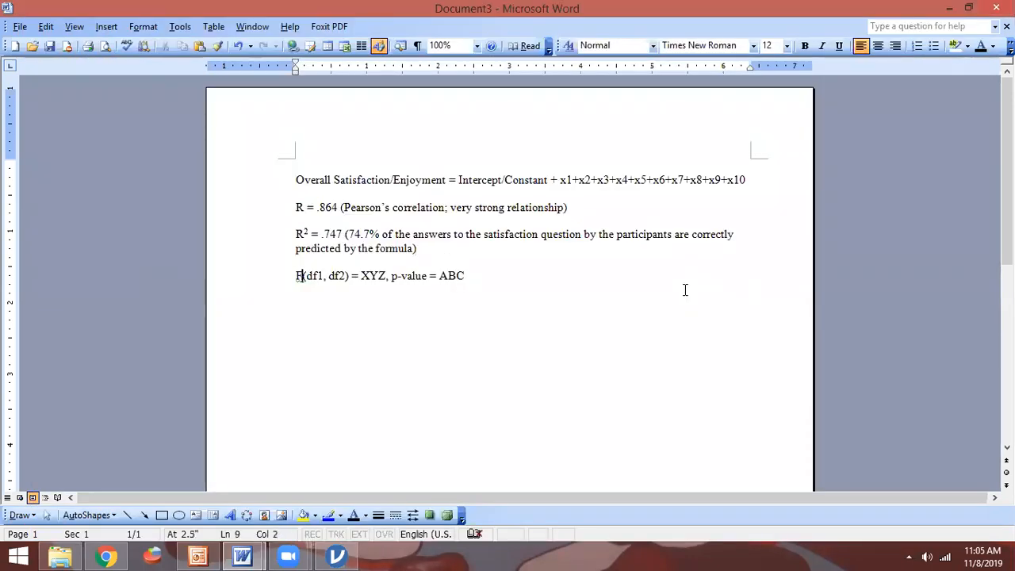
key("alt+Tab")
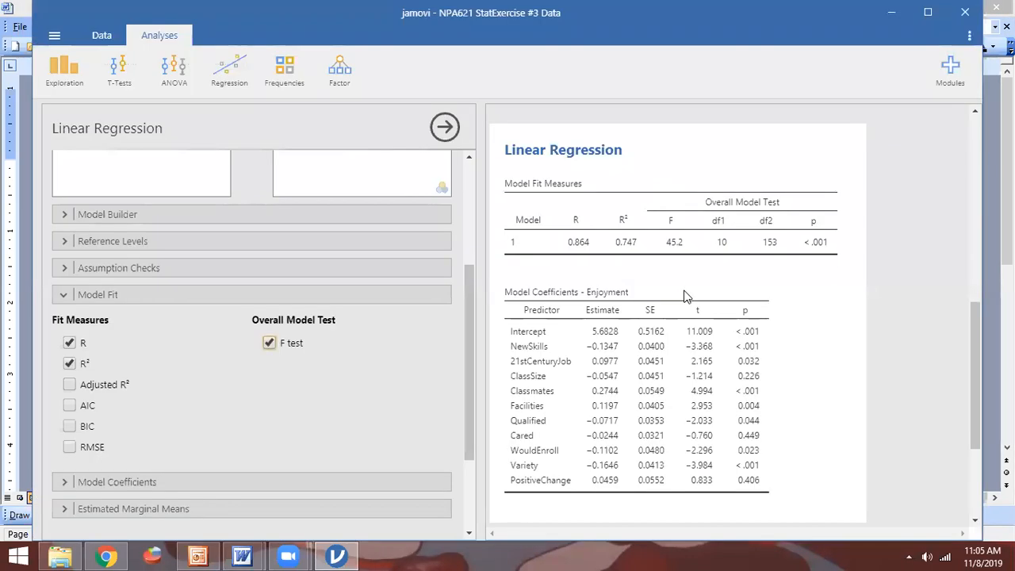
key("alt+Tab")
key("shift+Right")
key("shift+Right")
key("shift+Right")
type("10")
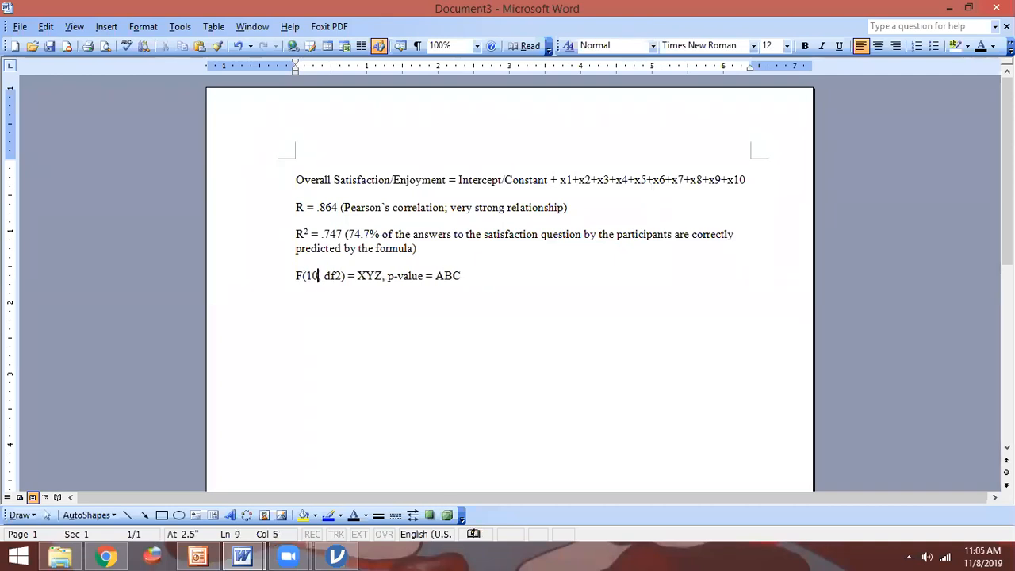
Step: Look up the second degrees of freedom in jamovi and replace "df2" with 153 in the F line
key("Right")
key("Right")
key("shift+Right")
key("shift+Right")
key("shift+Right")
key("alt+Tab")
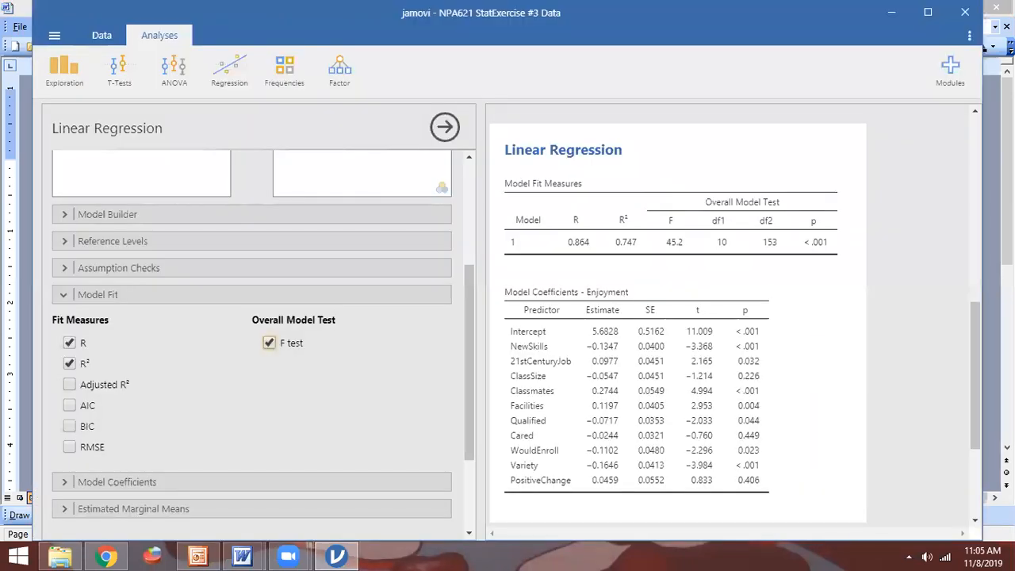
key("alt+Tab")
type("153")
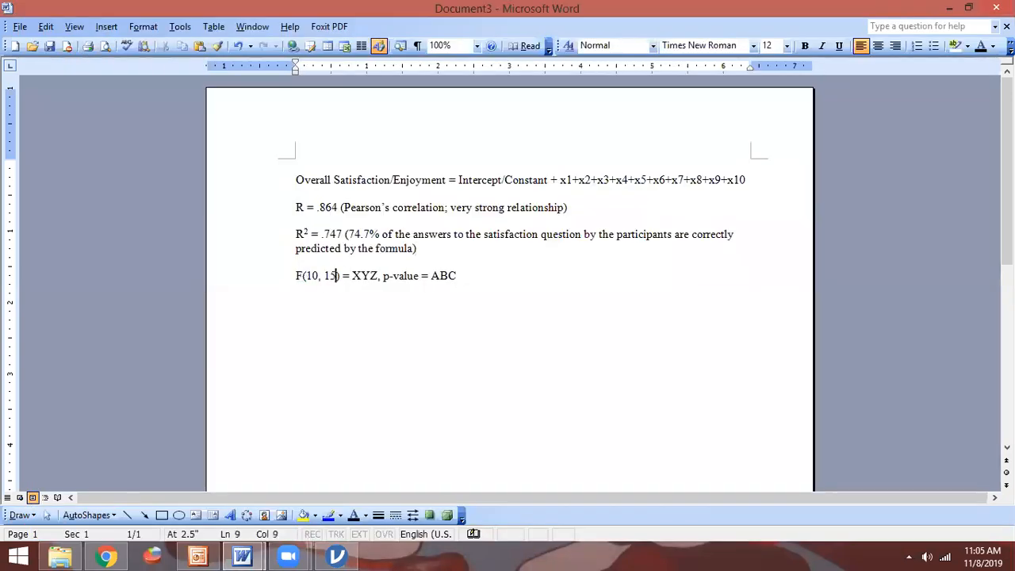
Step: Look up the overall F value in jamovi and replace "XYZ" with 45.2 in the F line
key("Right")
key("Right")
key("Right")
key("shift+Right")
key("shift+Right")
key("shift+Right")
key("alt+Tab")
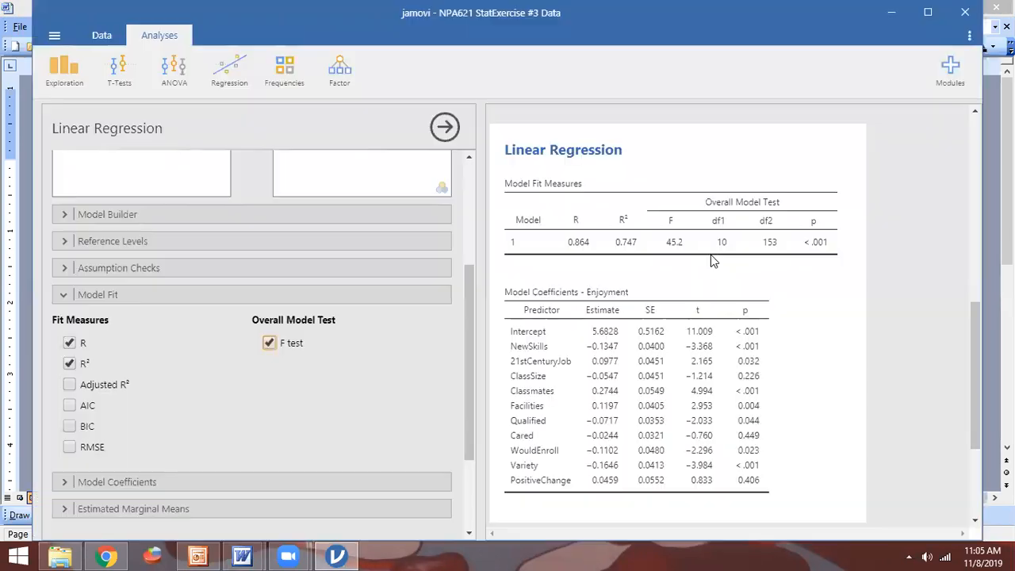
key("alt+Tab")
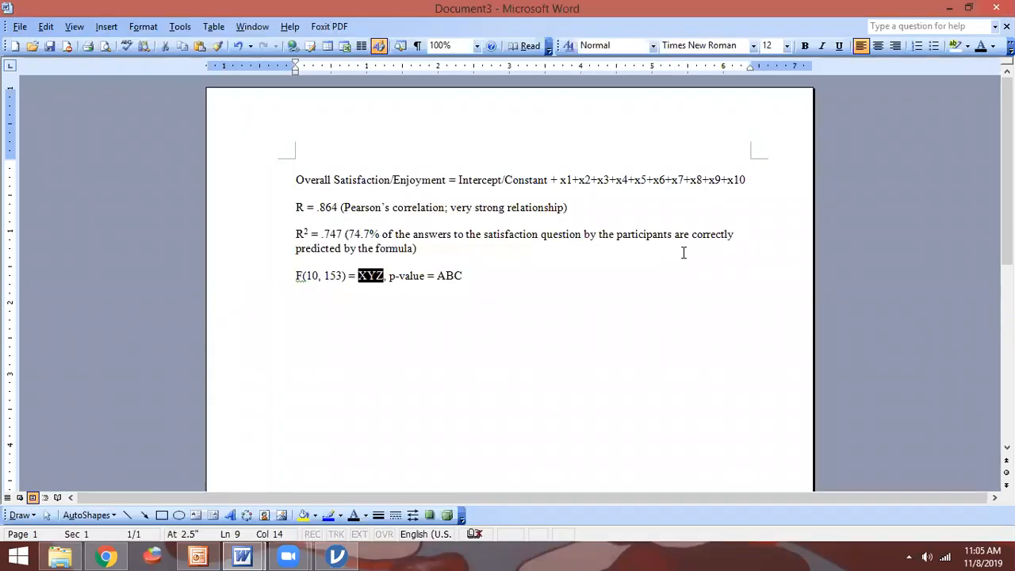
type("45.2")
Step: Look up the overall p-value in jamovi and replace "= ABC" with "<.001" in Word's F line
key("Right")
key("Right")
key("Right")
key("Right")
key("Right")
key("Right")
key("Right")
key("Right")
key("Right")
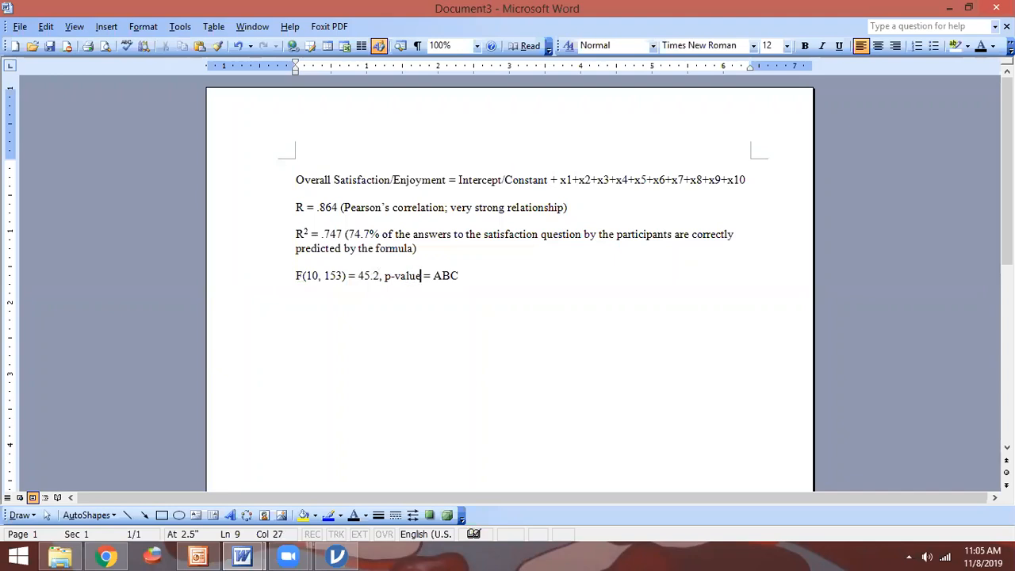
key("alt+Tab")
key("alt+Tab")
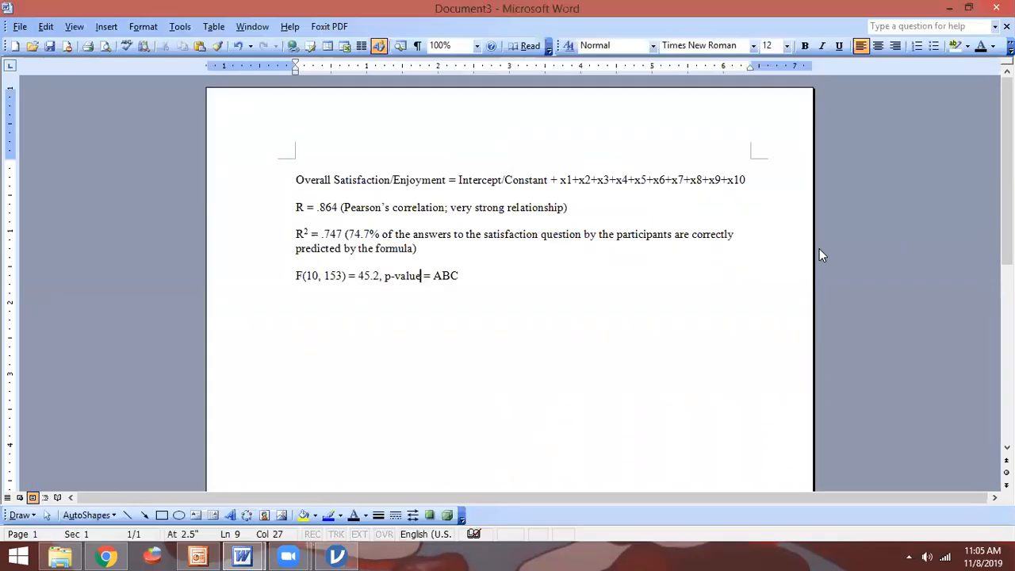
key("shift+Right")
key("shift+Right")
key("shift+Right")
key("shift+Right")
key("shift+Right")
key("shift+Right")
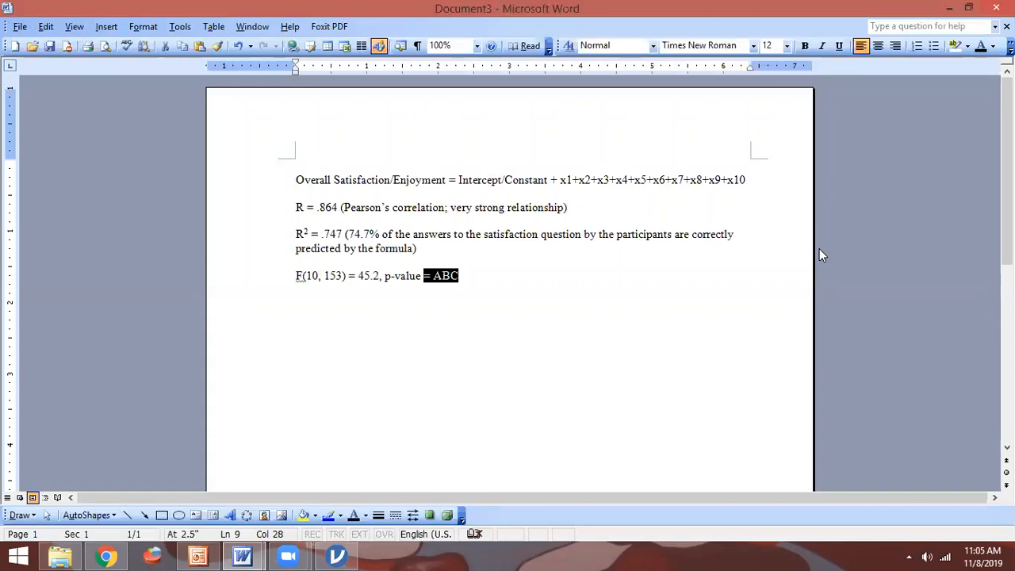
type("<.001")
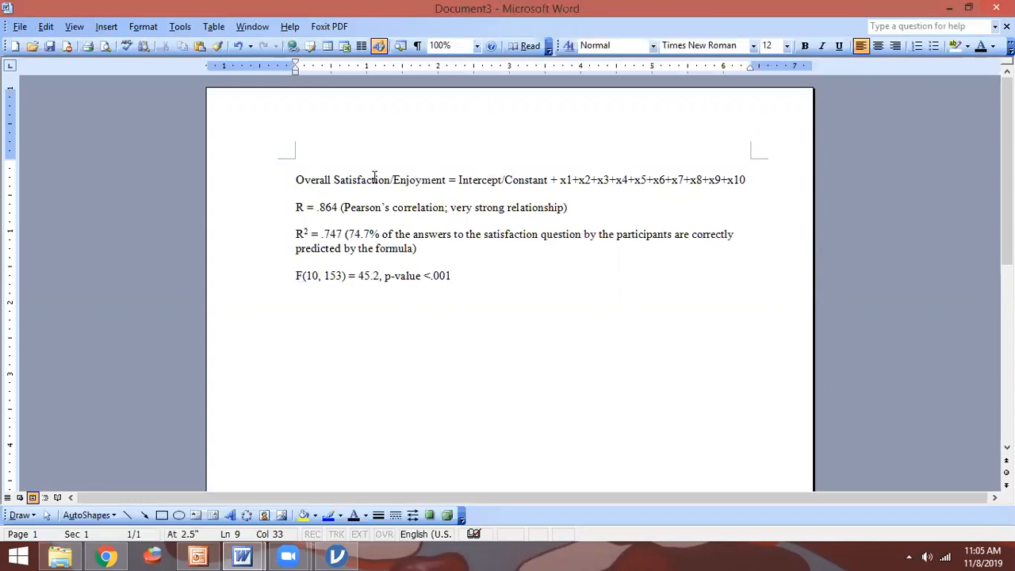
Step: Start a new line reading "Satisfaction =" between the general equation and the R line, followed by a blank line
left_click(335, 193)
key("Return")
type("Sati")
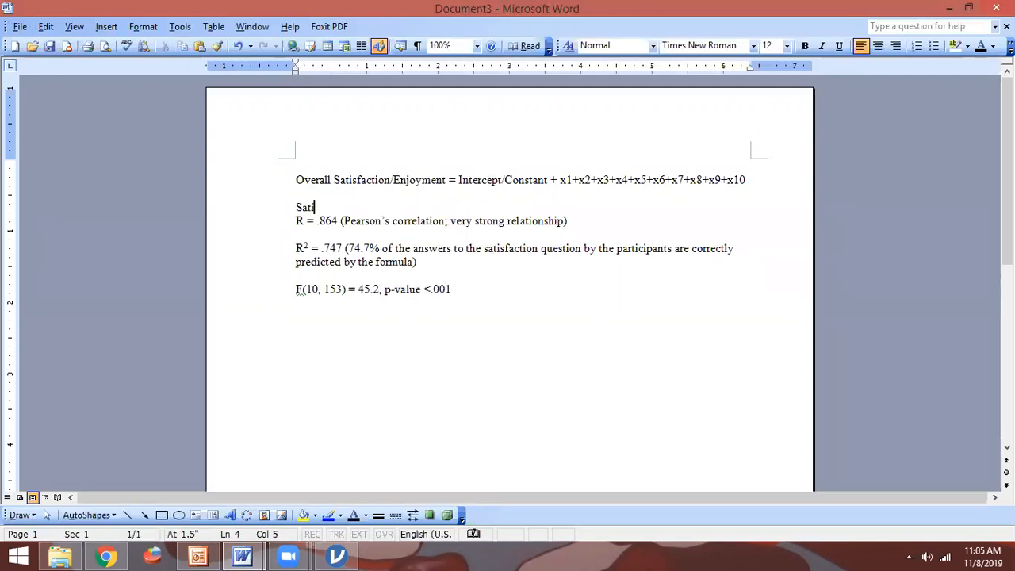
type("sfaction =")
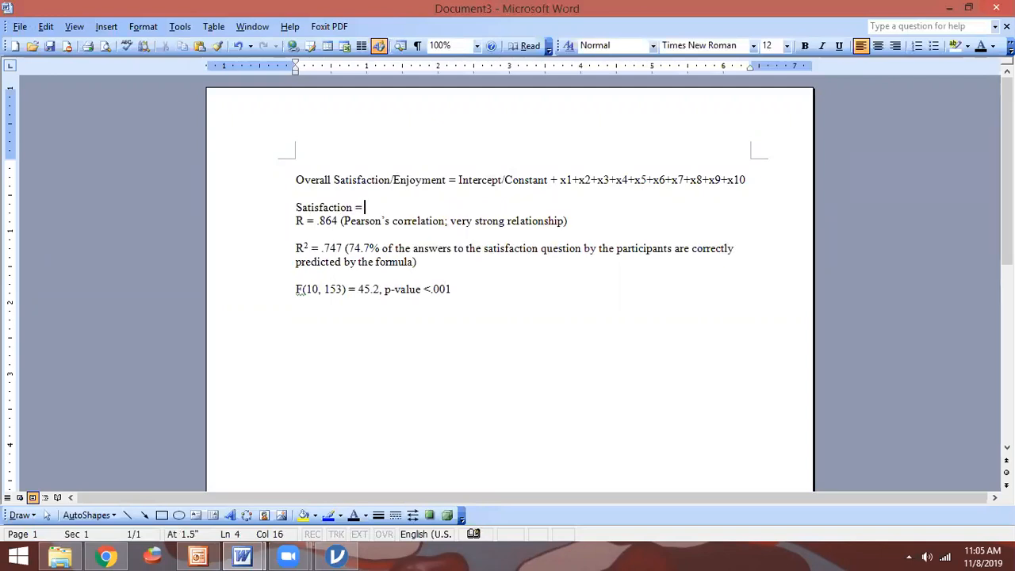
key("Return")
Step: Examine the intercept and predictor estimates in jamovi's Enjoyment coefficients table and highlight "Intercept" in Word's general equation
key("alt+Tab")
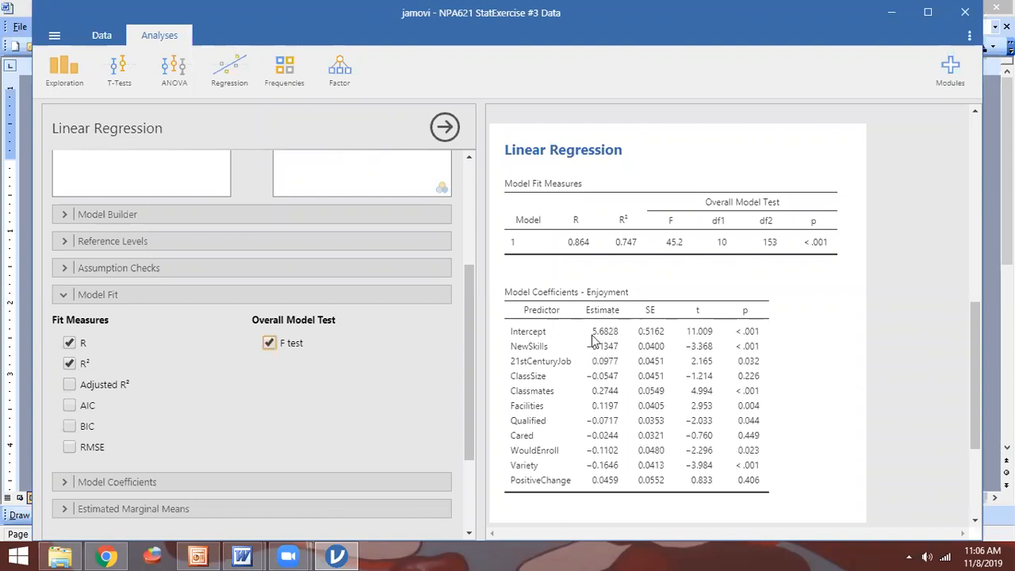
scroll(635, 406, "down", 1)
scroll(634, 406, "down", 1)
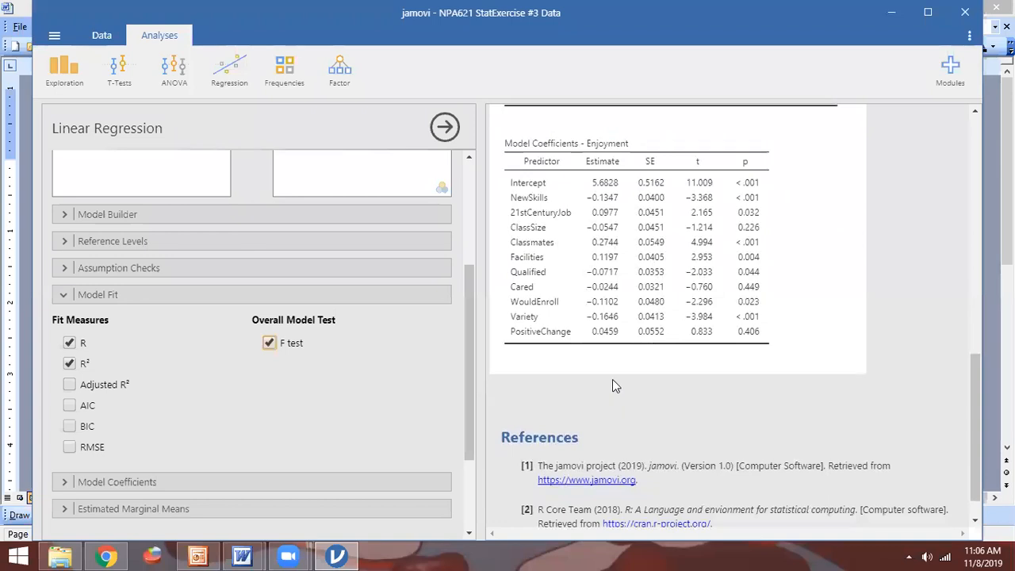
scroll(615, 386, "up", 1)
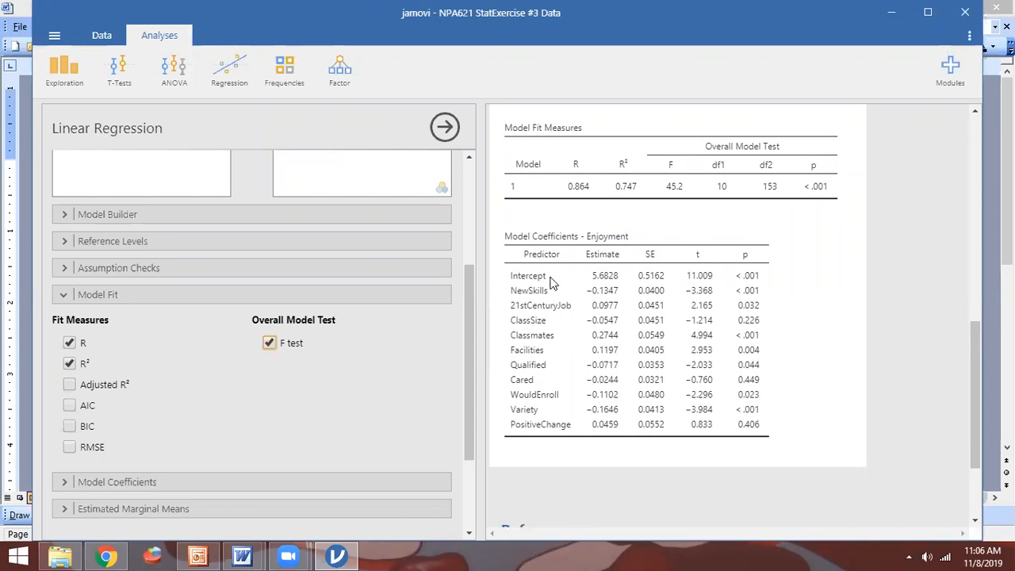
key("alt+Tab")
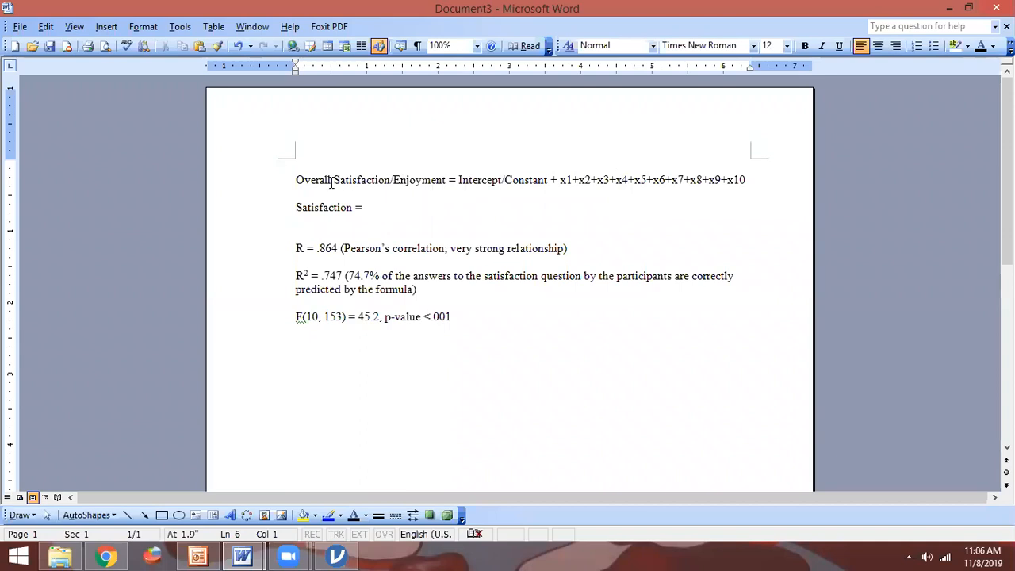
double_click(487, 180)
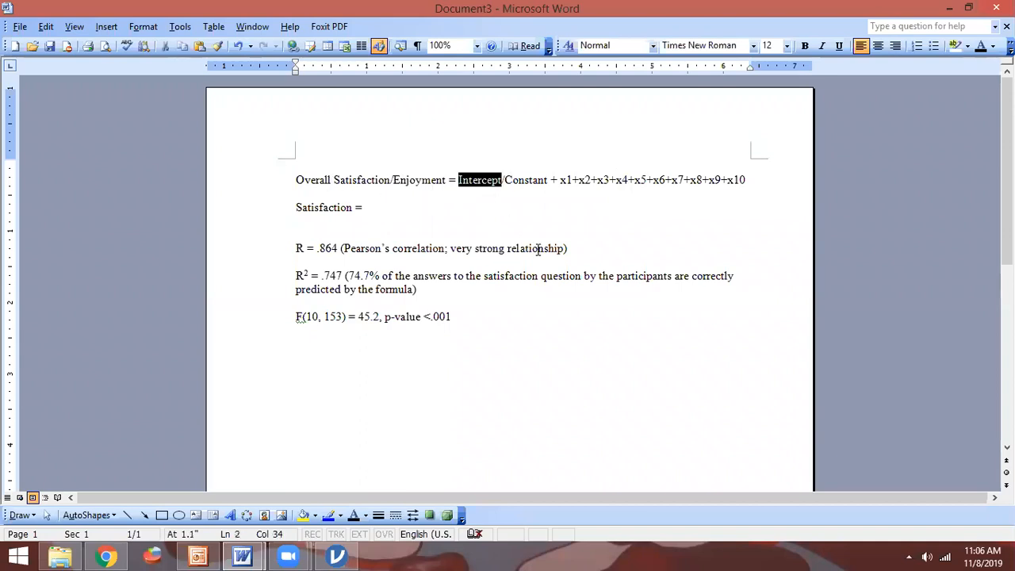
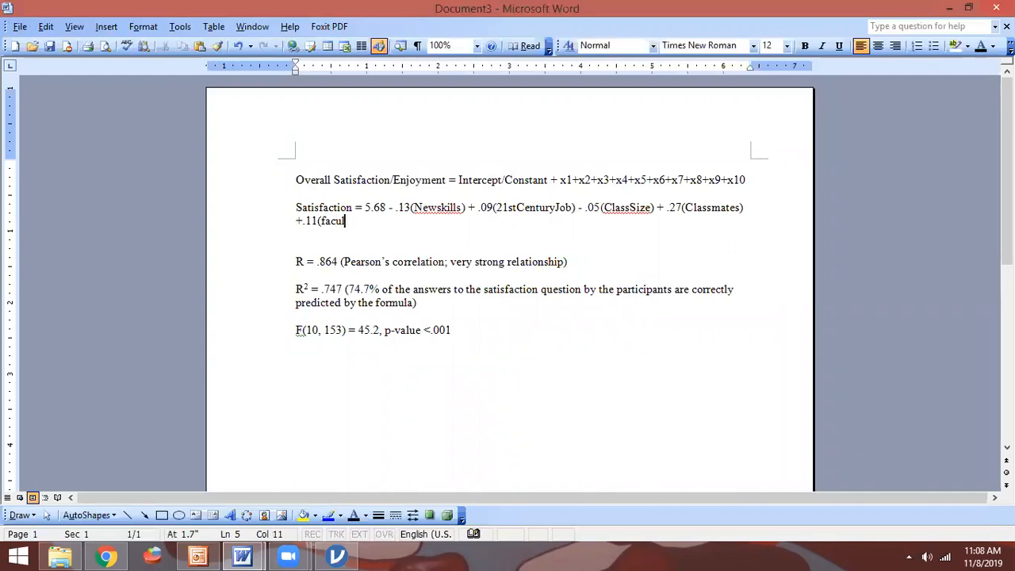
Step: Complete the "+.11(facilities)" term, look up the Qualified estimate in jamovi and append "- .07(qualified)" to the Satisfaction equation
type("ities)")
key("alt+Tab")
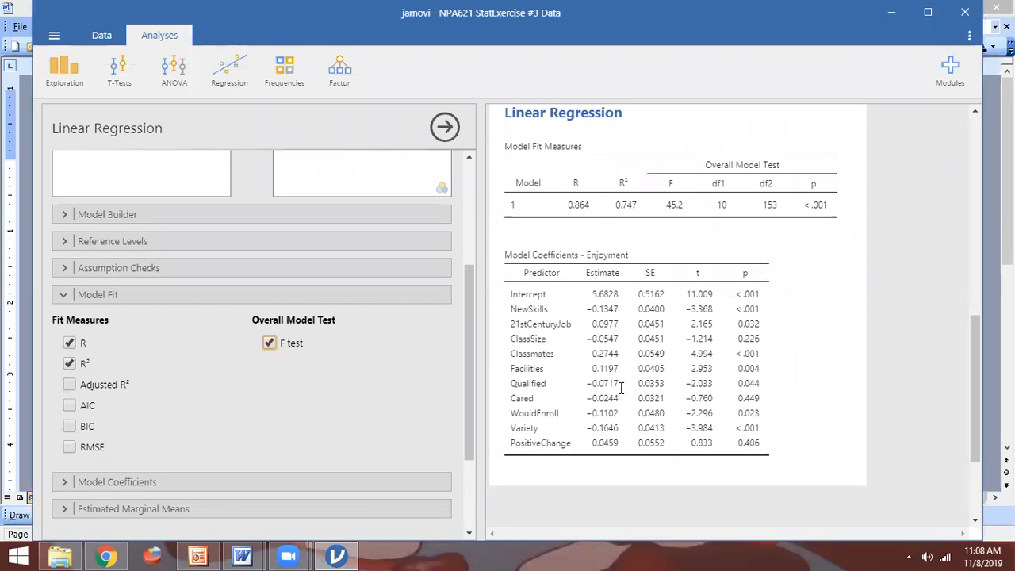
key("alt+Tab")
type("-")
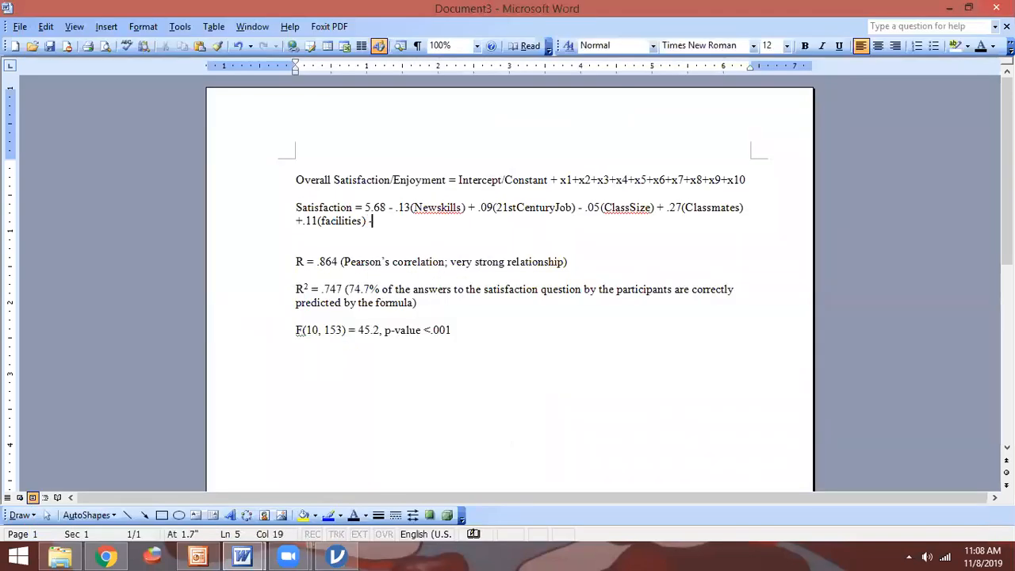
type("  07(qualified)")
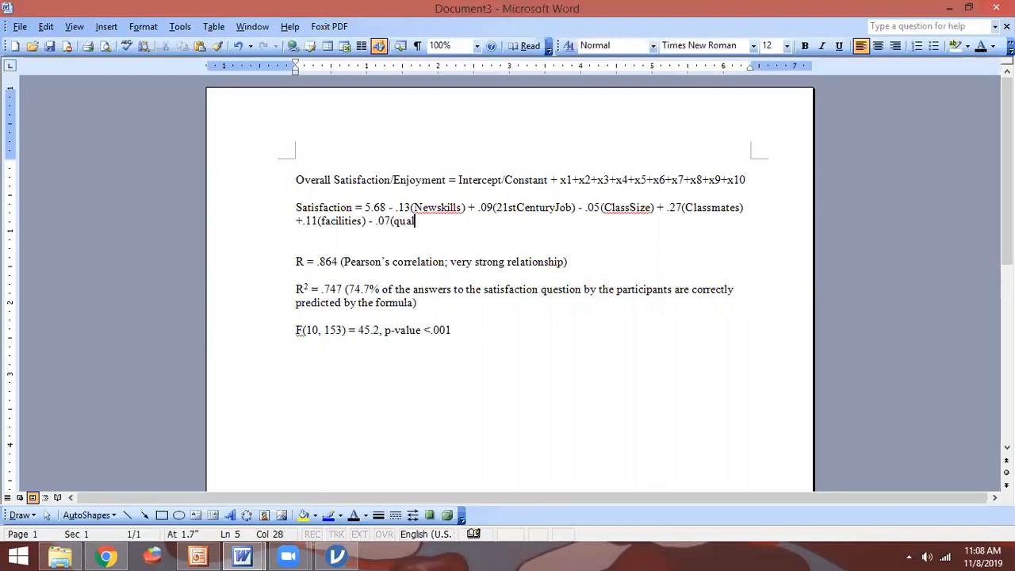
Step: Look up the Cared estimate in jamovi and append "- .02(cared)" to the Satisfaction equation in Word
key("alt+Tab")
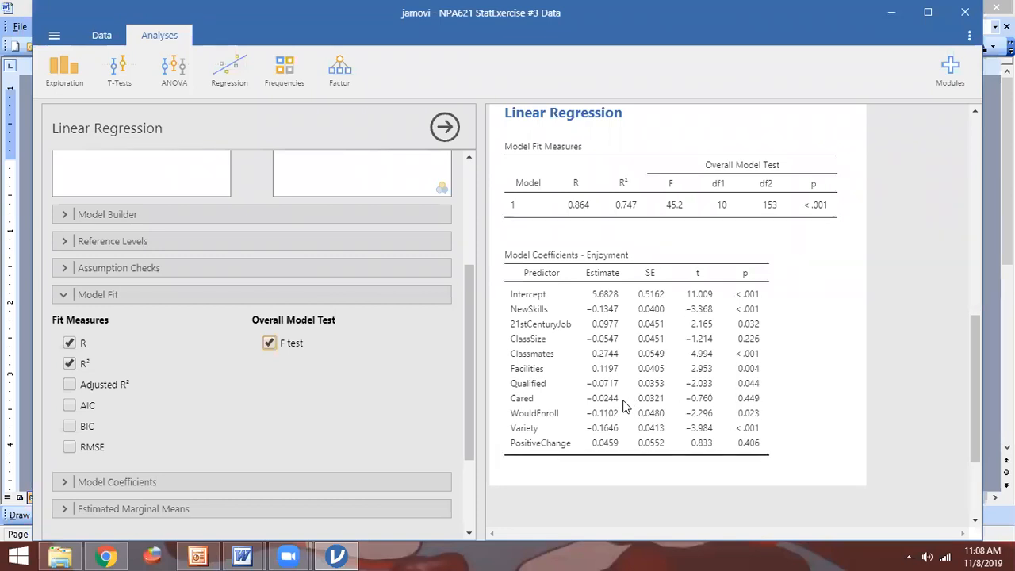
key("alt+Tab")
type("- .02(card")
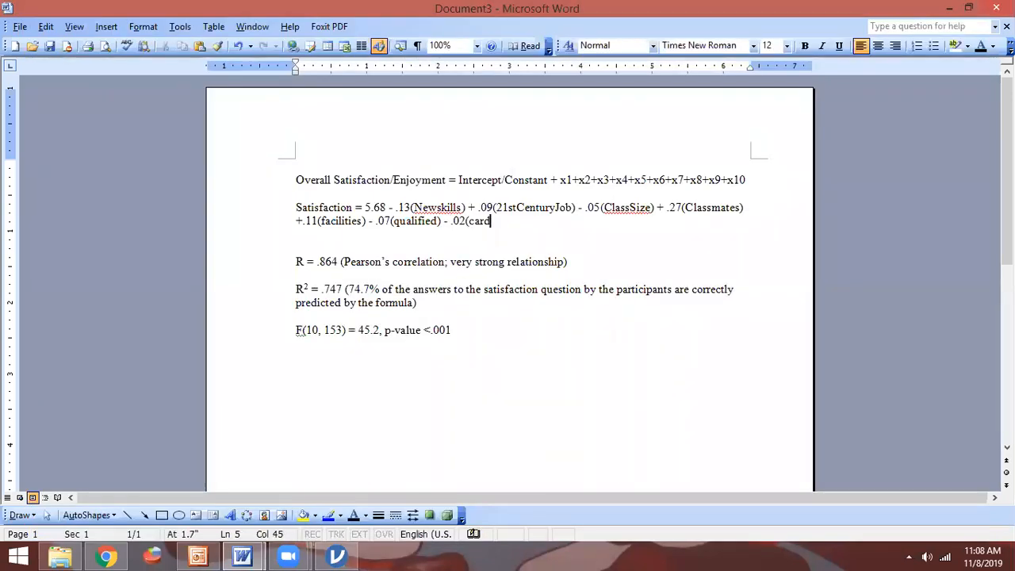
key("BackSpace")
type("ed)")
key("BackSpace")
type(")")
Step: Look up the WouldEnroll estimate in jamovi and append "- .11(wouldenroll)" to the Satisfaction equation in Word
key("alt+Tab")
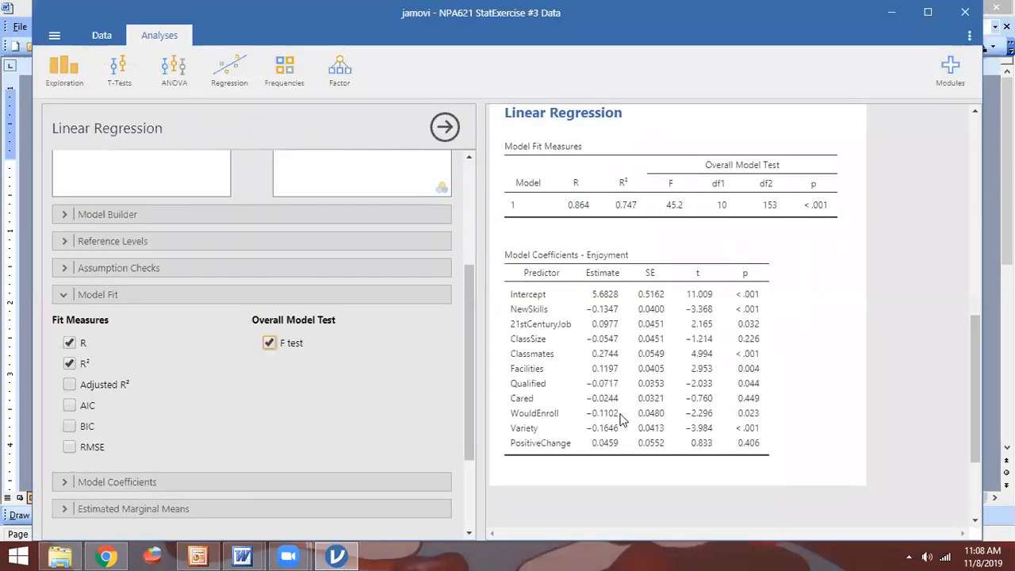
key("alt+Tab")
type("-")
key("BackSpace")
type("- .07(qualified) - .02(cared) -")
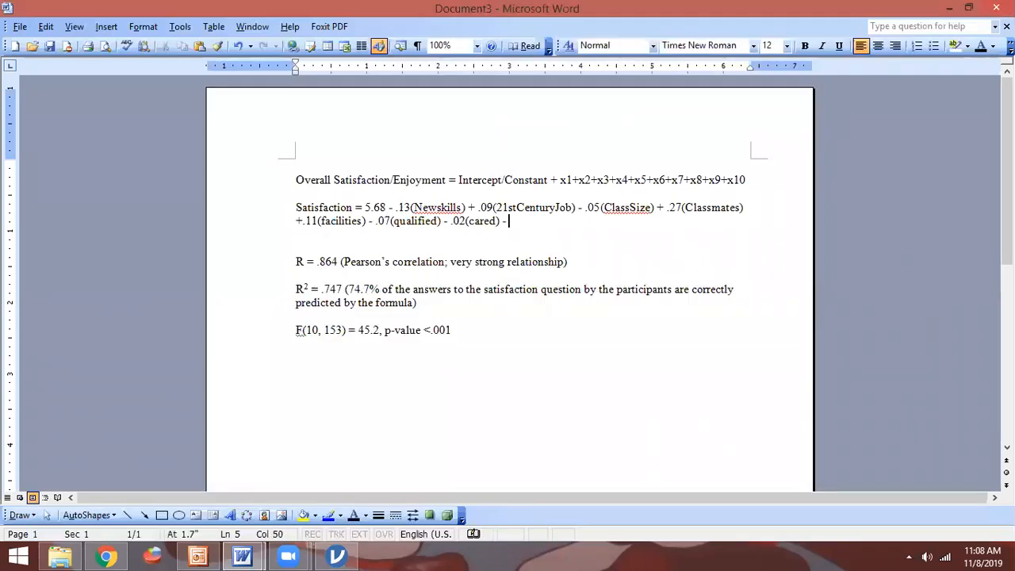
type("ww")
key("BackSpace")
key("BackSpace")
type("11 (Wor")
key("BackSpace")
key("BackSpace")
key("BackSpace")
key("BackSpace")
key("BackSpace")
type("(wouldenroll)")
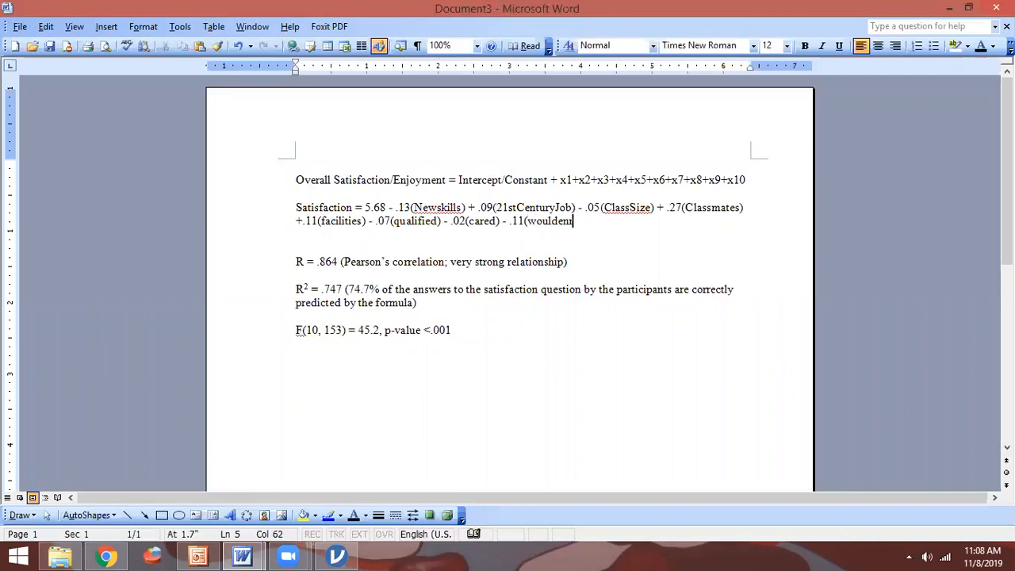
Step: Look up the Variety estimate in jamovi and append "- .16(variety)" to the Satisfaction equation in Word
key("alt+Tab")
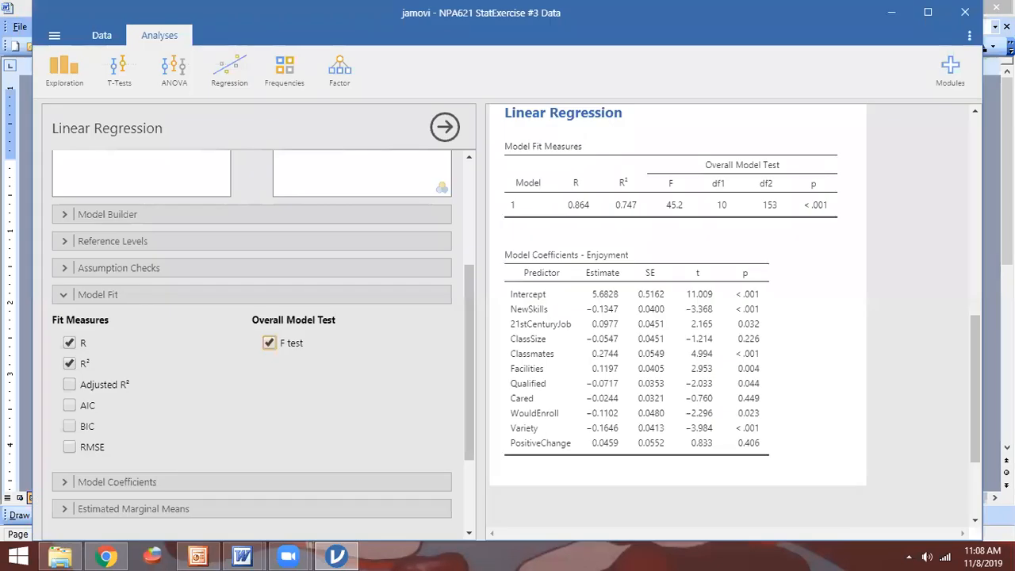
scroll(623, 429, "up", 1)
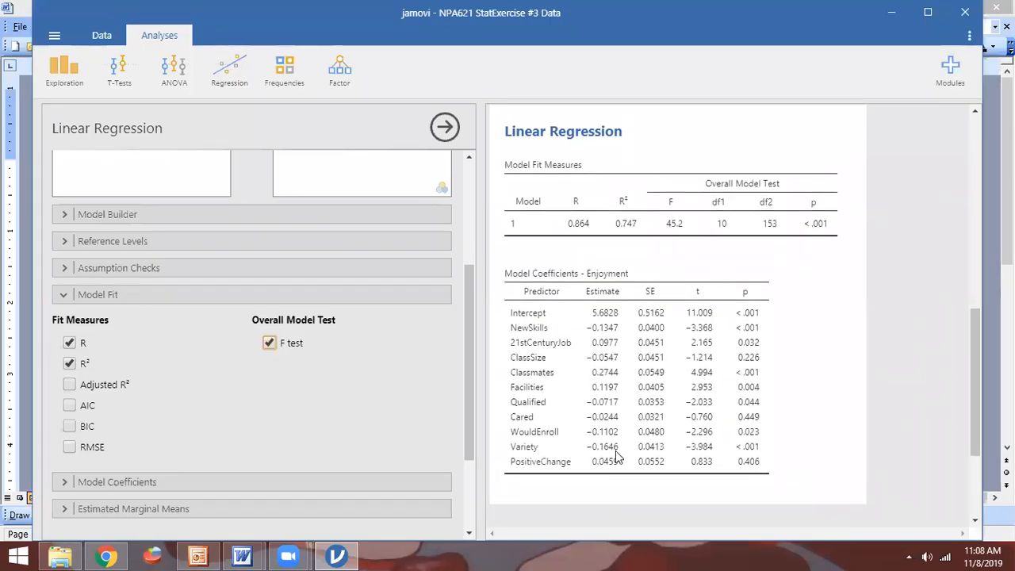
key("alt+Tab")
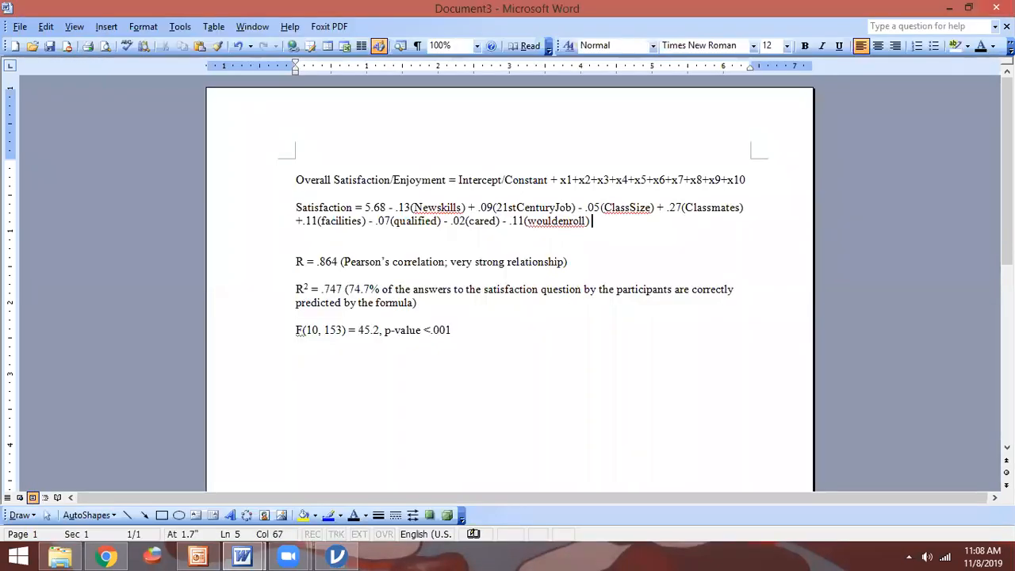
type("- .16(variety)")
Step: Look up the PositiveChange estimate in jamovi and finish the Satisfaction equation in Word with "+.04(positivechange)"
key("alt+Tab")
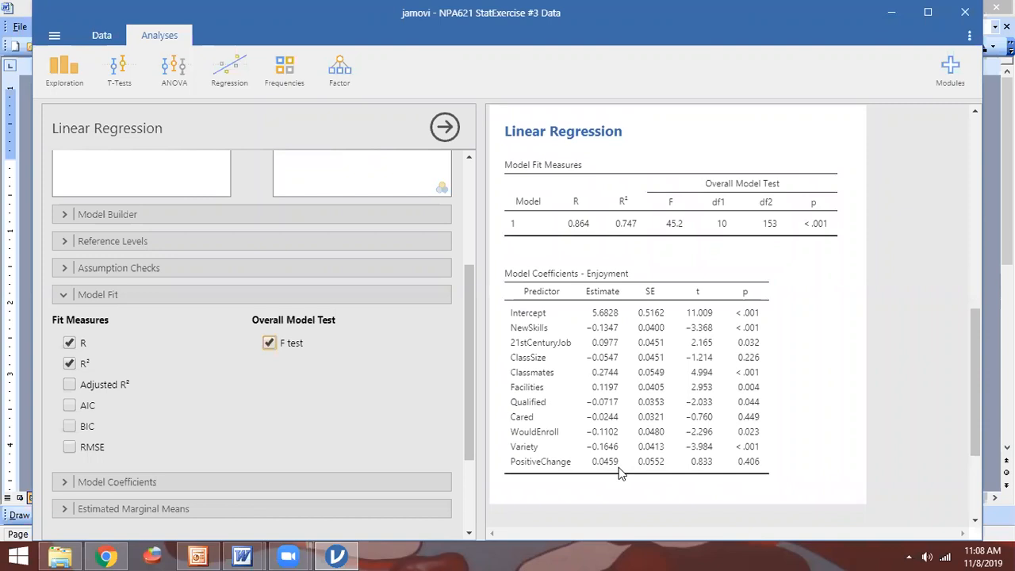
key("alt+Tab")
type("+.04(positivecha")
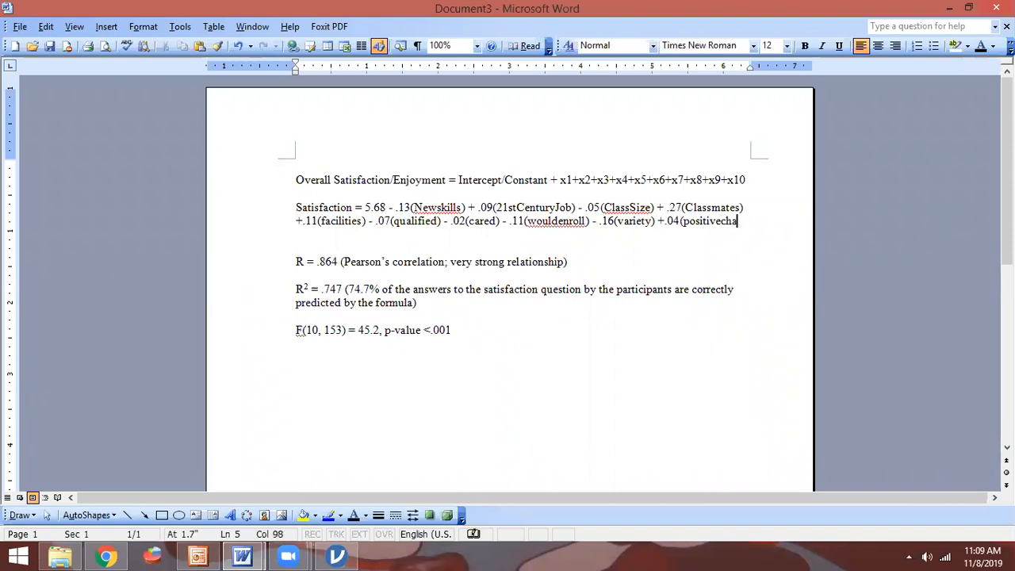
type("nge)")
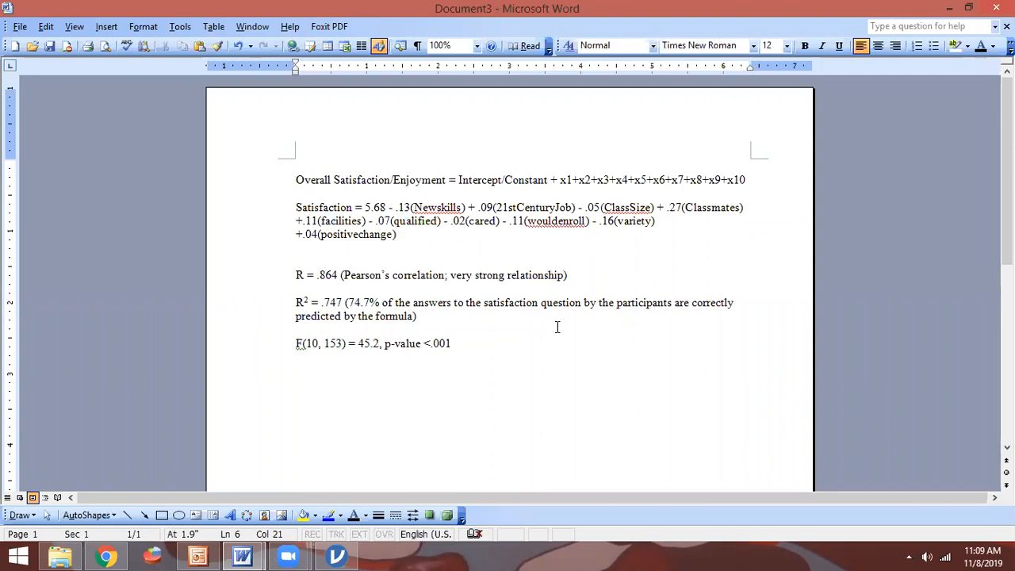
Step: Duplicate the complete Satisfaction equation directly below the original, above the R line
left_click_drag(403, 234, 295, 205)
key("ctrl+c")
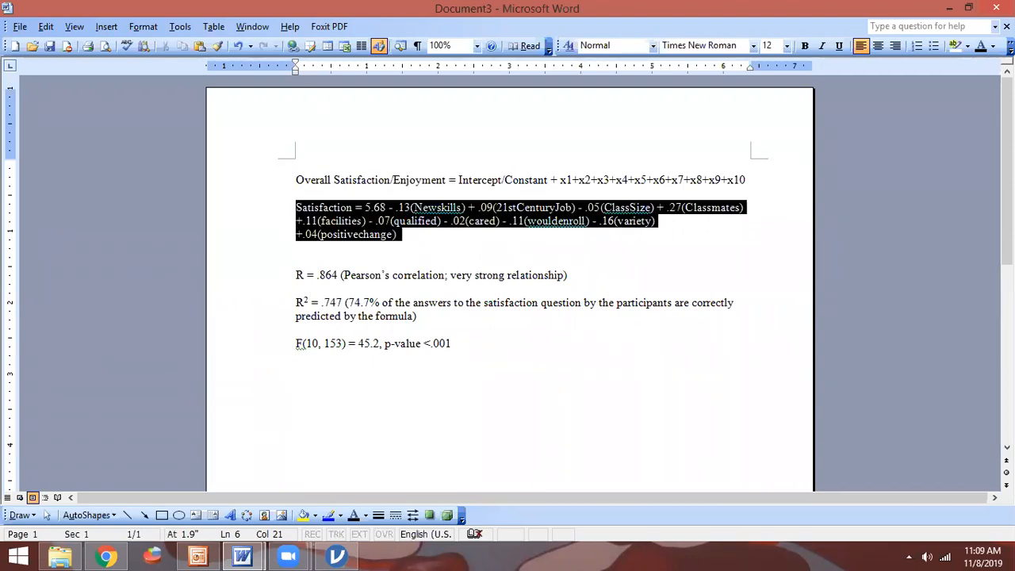
left_click(335, 247)
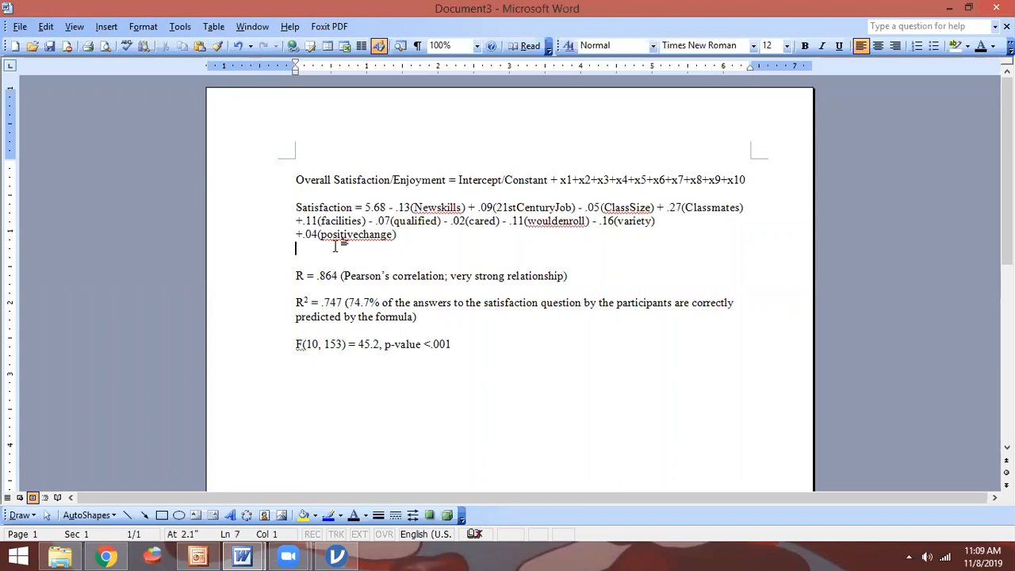
key("ctrl+v")
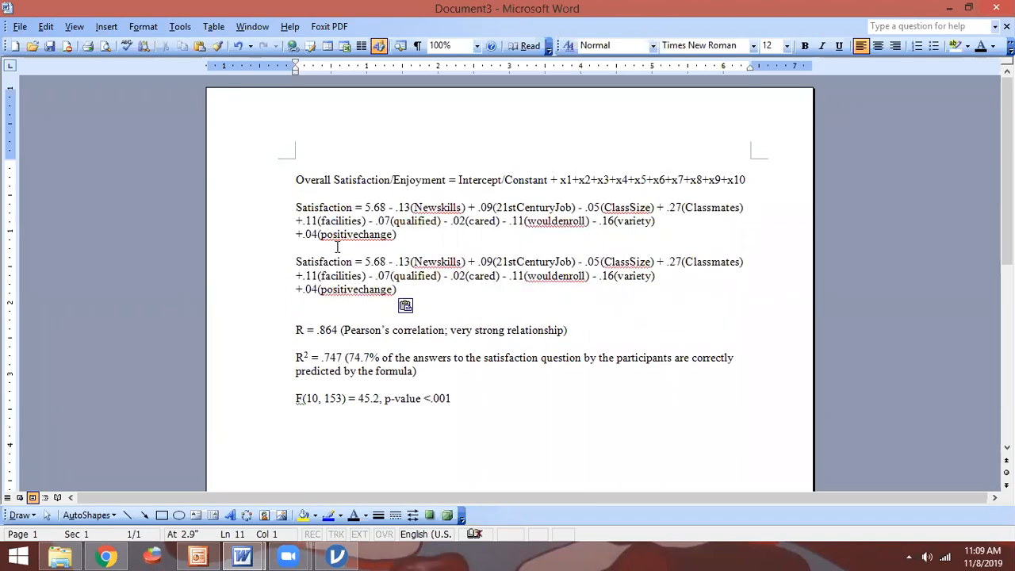
Step: In the duplicated equation, replace Newskills, 21stCenturyJob, ClassSize and Classmates each with 1
double_click(438, 262)
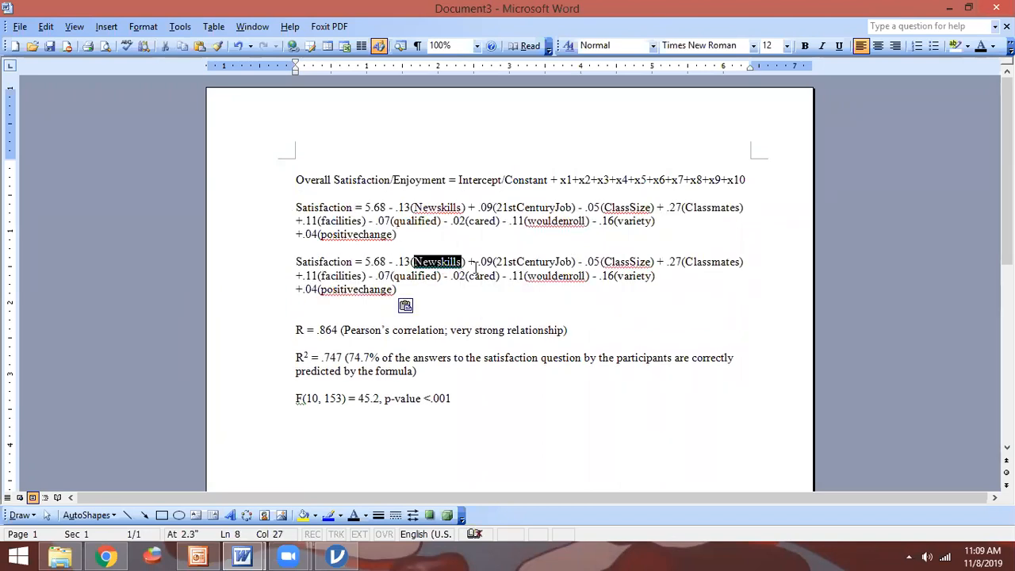
type("1")
left_click(508, 261)
double_click(508, 262)
type("1")
double_click(531, 262)
type("1")
double_click(561, 262)
type("1")
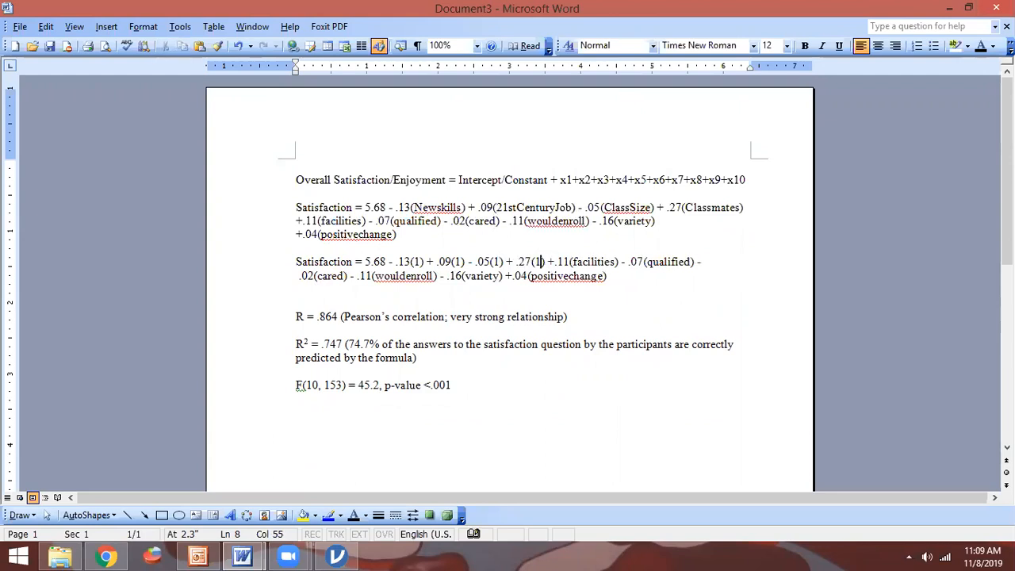
Step: In the duplicated equation, replace facilities, qualified and cared each with 1
double_click(597, 263)
type("1")
double_click(641, 263)
type("1")
double_click(663, 264)
type("1")
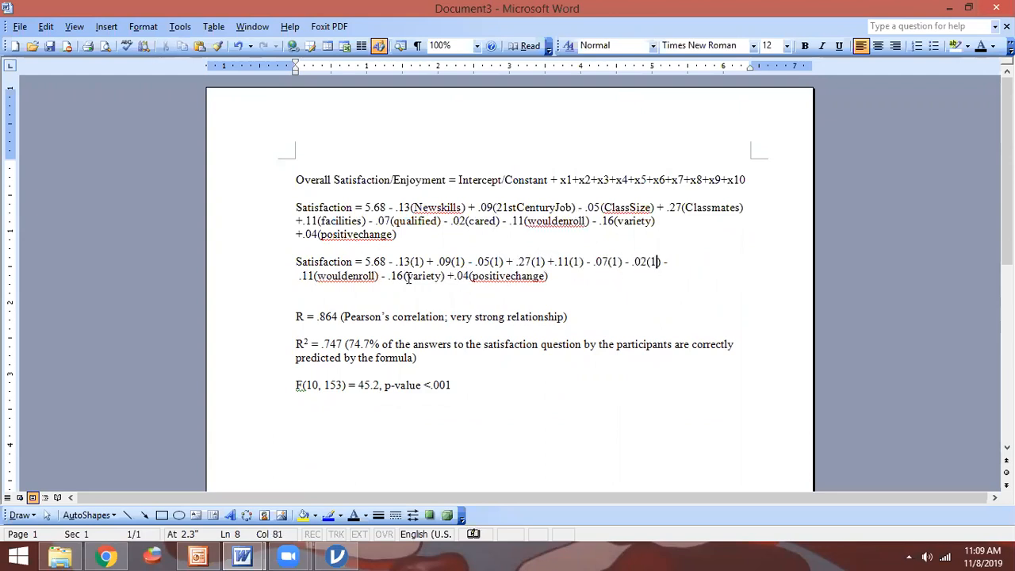
Step: In the duplicated equation, replace wouldenroll, variety and positivechange each with 1
double_click(342, 276)
type("11(1) -")
double_click(342, 276)
type("1")
double_click(369, 275)
type("1")
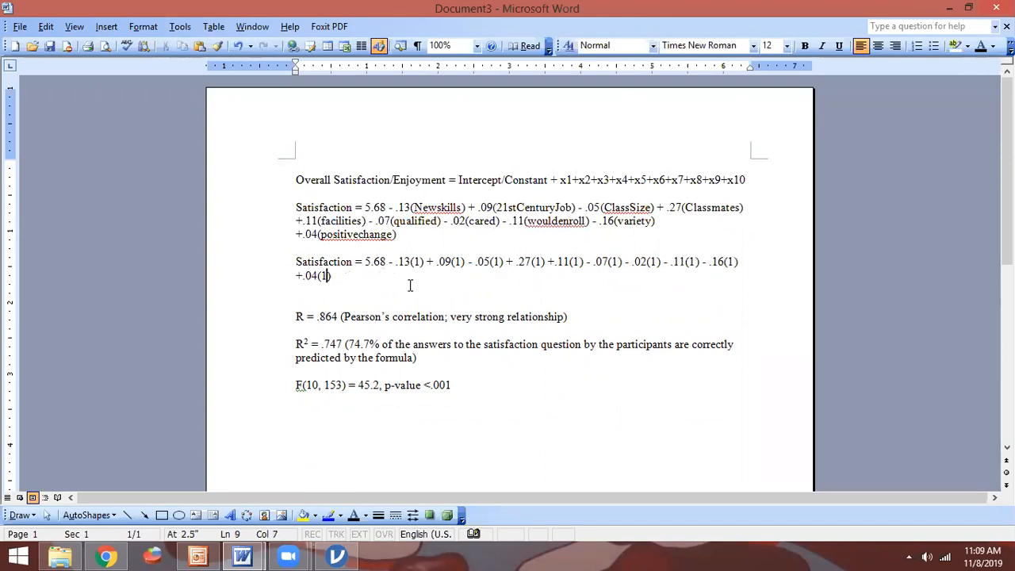
Step: Open the Windows Calculator and place it beside the Satisfaction equations so they stay readable
left_click(449, 290)
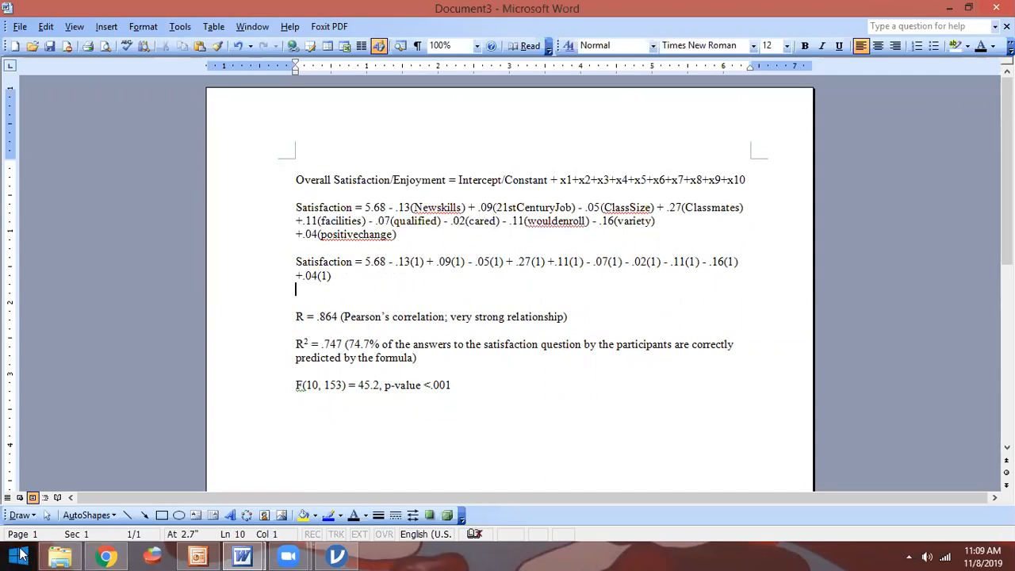
left_click(18, 555)
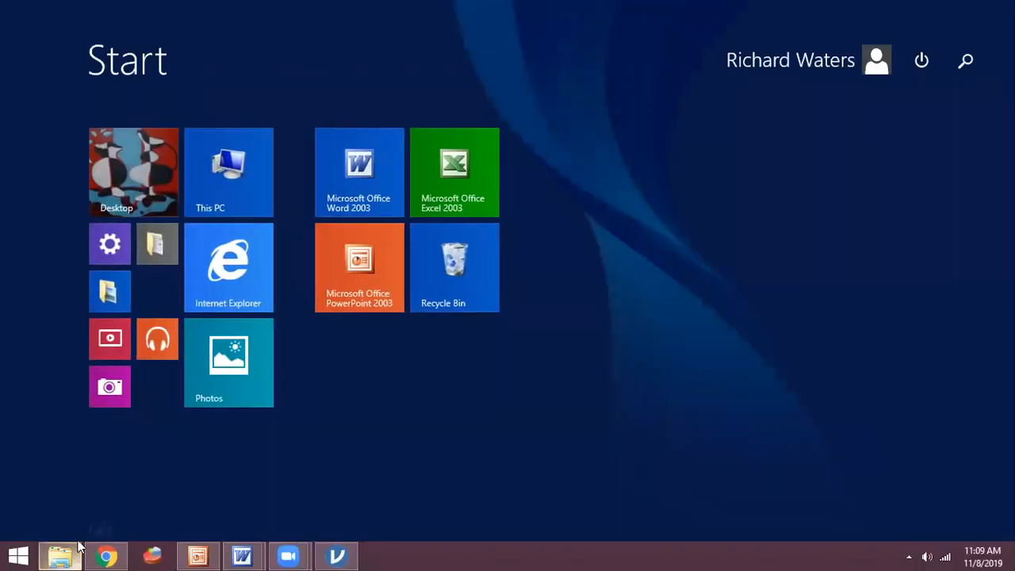
left_click(100, 532)
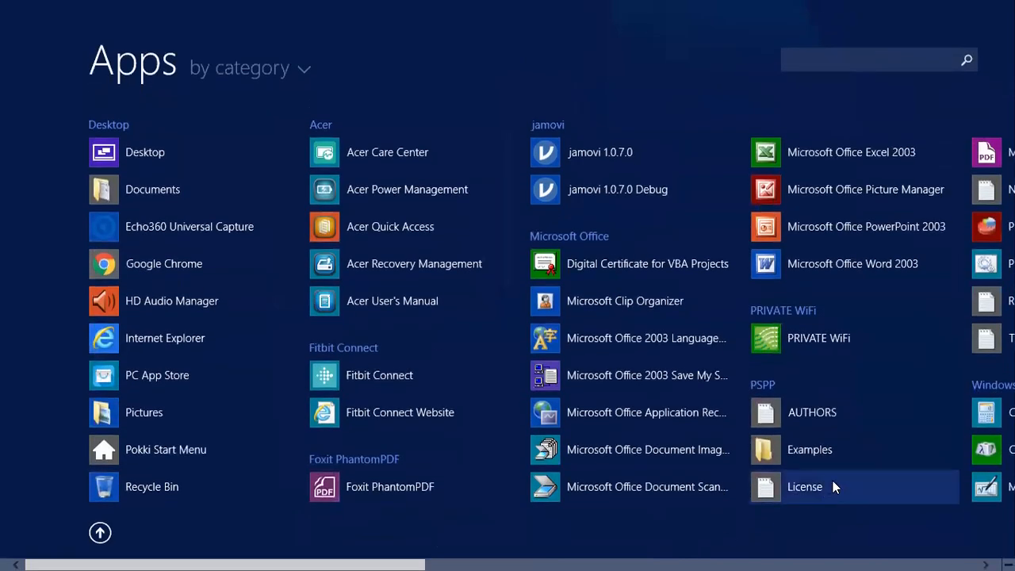
left_click(973, 419)
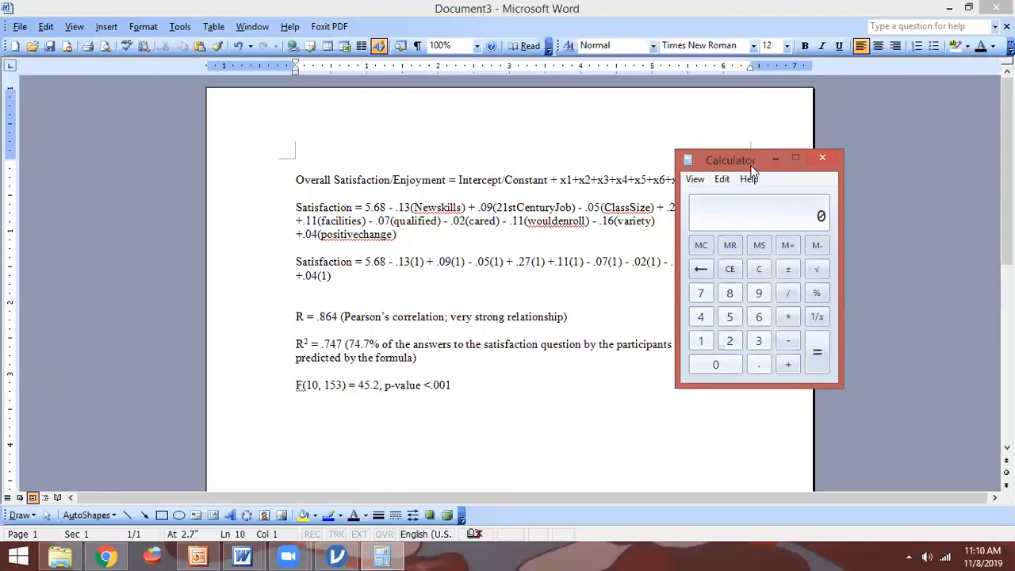
left_click_drag(751, 168, 846, 166)
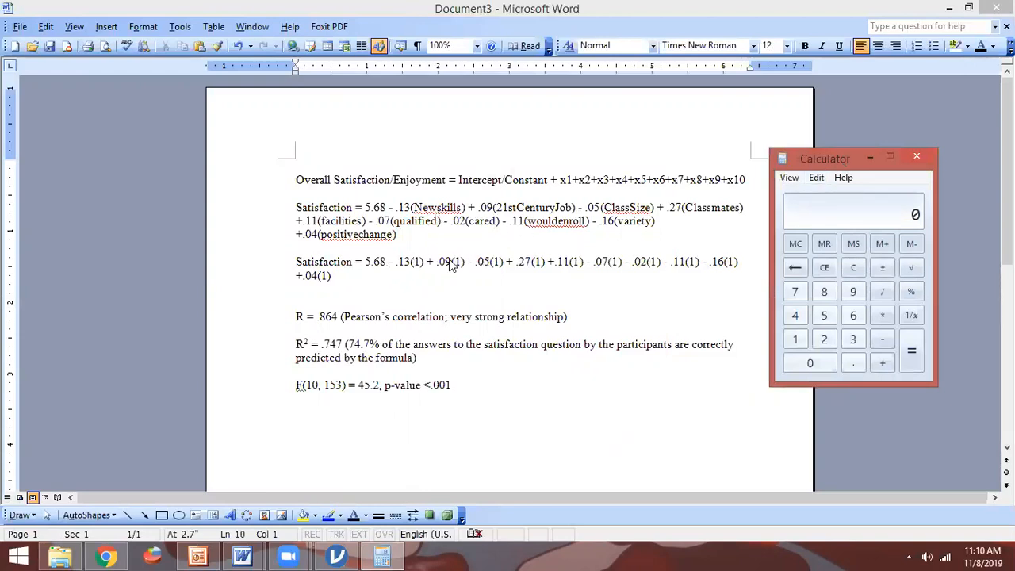
Step: In Calculator, start evaluating the substituted Satisfaction equation with 5.68 minus .13 plus .09
type("5.68")
key("minus")
type(".13")
key("Return")
key("plus")
type(".09")
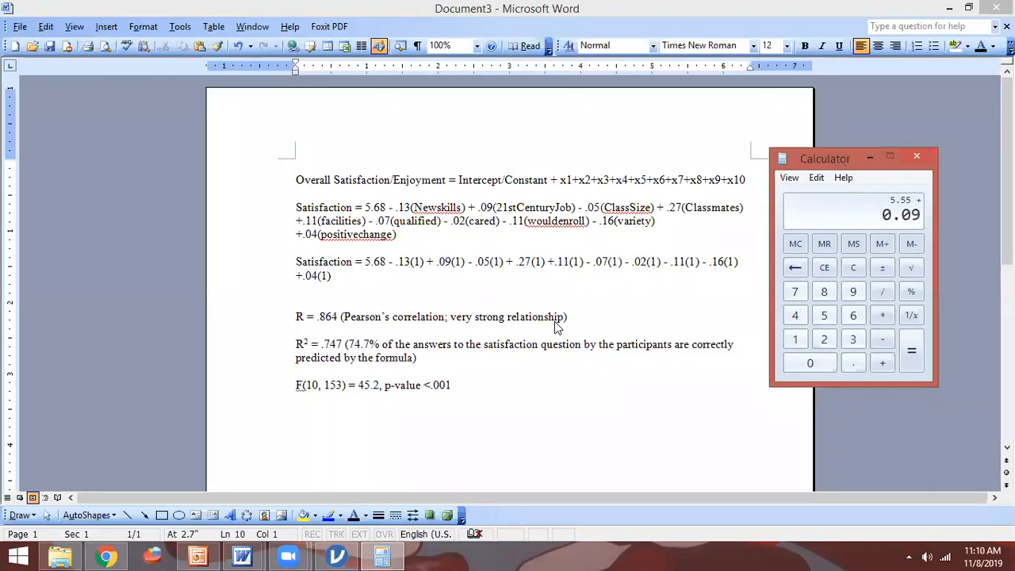
key("Return")
Step: Continue the running calculation by subtracting .05, adding .27 and adding .11
key("minus")
type(".05")
key("Return")
key("plus")
type(".27")
key("Return")
key("plus")
type(".11")
key("Return")
Step: Subtract .07, .02, .11 and .16 from the running Satisfaction total
key("minus")
type(".07")
key("Return")
type(".02")
key("Return")
key("minus")
type(".11")
key("Return")
key("minus")
type(".16")
key("Return")
Step: In the substituted Word equation, set the multipliers of .13, .09, .05 and .27 to 5, 7, 6 and 7
left_click(418, 261)
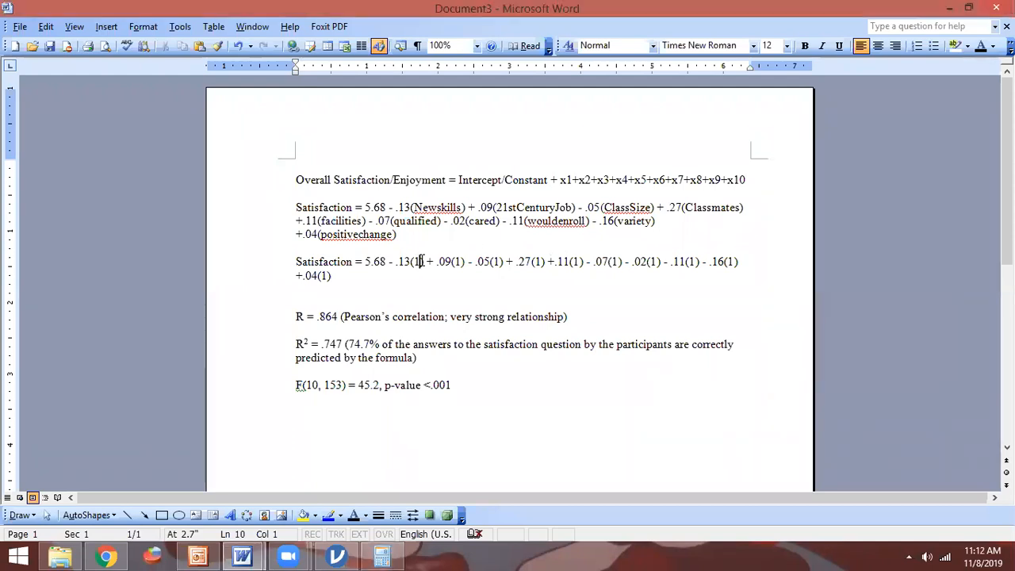
double_click(419, 260)
type("5")
left_click(460, 260)
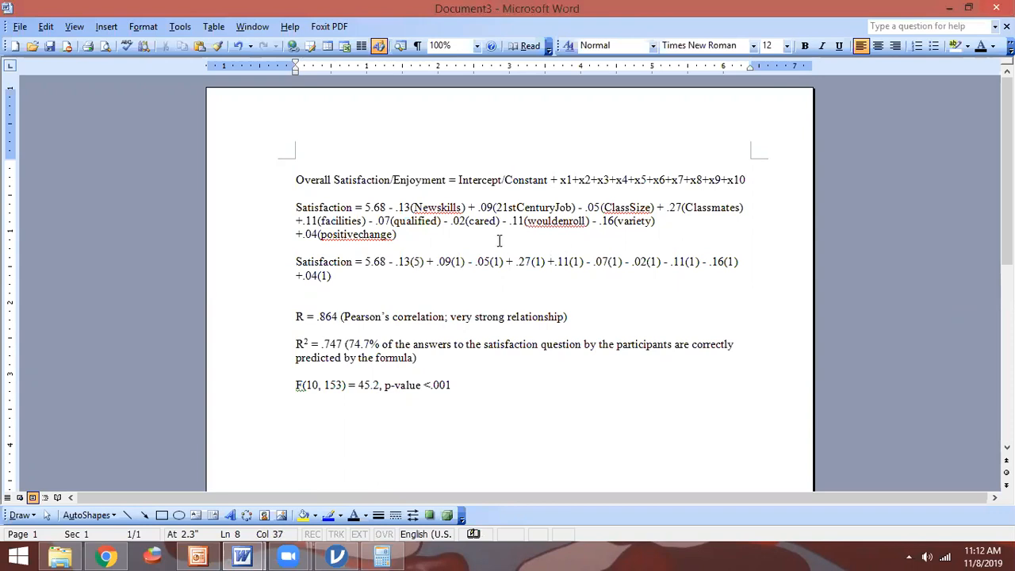
key("BackSpace")
type("7")
left_click(500, 262)
key("BackSpace")
type("6")
left_click(539, 261)
key("BackSpace")
type("7")
Step: In the substituted equation, set the facilities, qualified and cared values to 5, 6 and 4
left_click(574, 262)
key("Delete")
type("5")
left_click(618, 262)
double_click(616, 262)
type("6")
left_click(657, 262)
double_click(657, 262)
type("4")
Step: In the substituted equation, set the wouldenroll, variety and positivechange values to 6, 7 and 6
left_click(694, 262)
double_click(694, 262)
type("6")
left_click(730, 262)
key("shift+Right")
type("7")
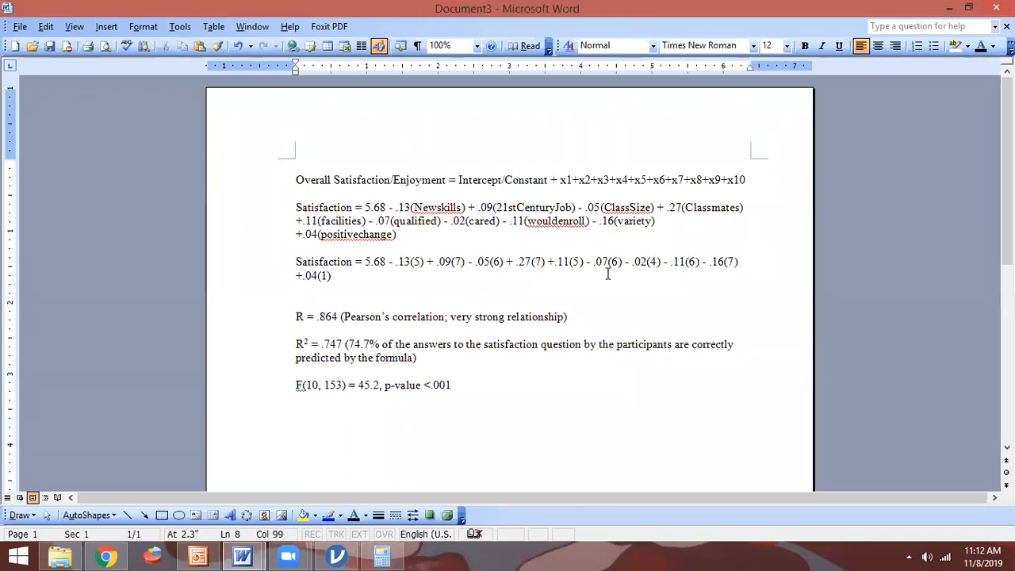
left_click(325, 274)
key("shift+Right")
type("6")
Step: Copy the Satisfaction equation with the variable names and paste it below the F(10, 153) line
left_click_drag(403, 171, 344, 176)
left_click(343, 178)
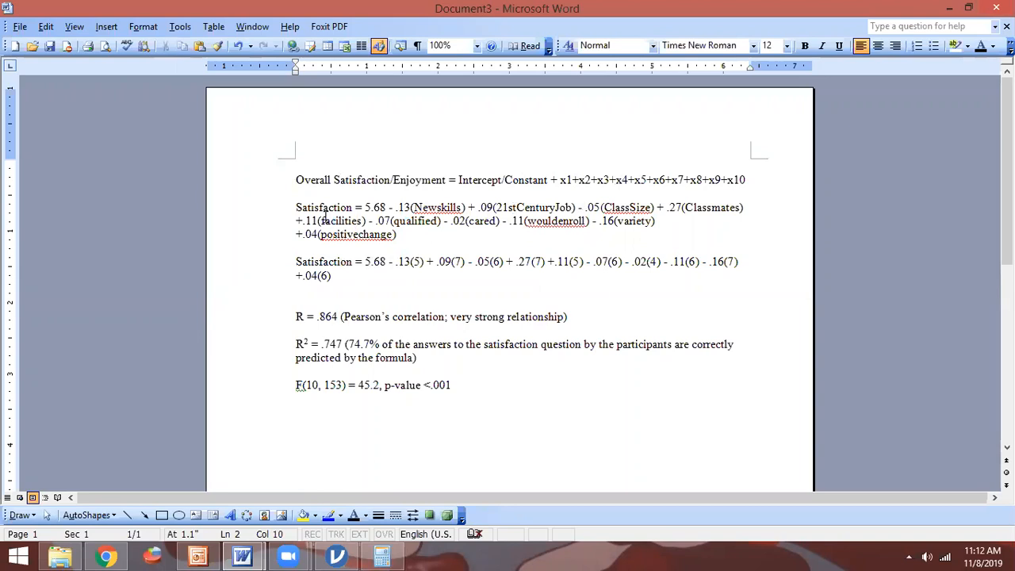
left_click_drag(287, 207, 313, 258)
key("ctrl+c")
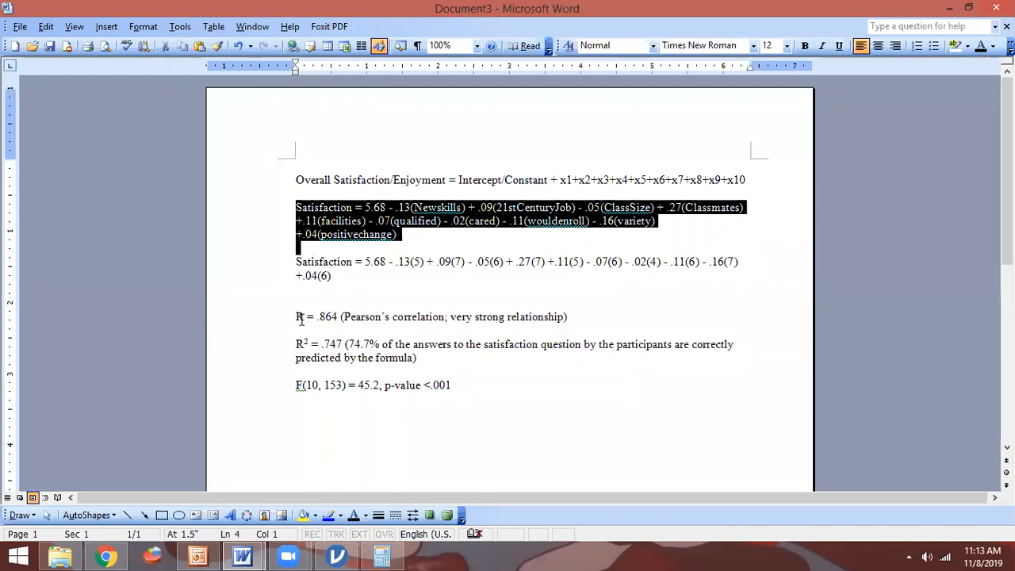
left_click(277, 433)
left_click(315, 427)
left_click(498, 433)
key("Return")
key("ctrl+v")
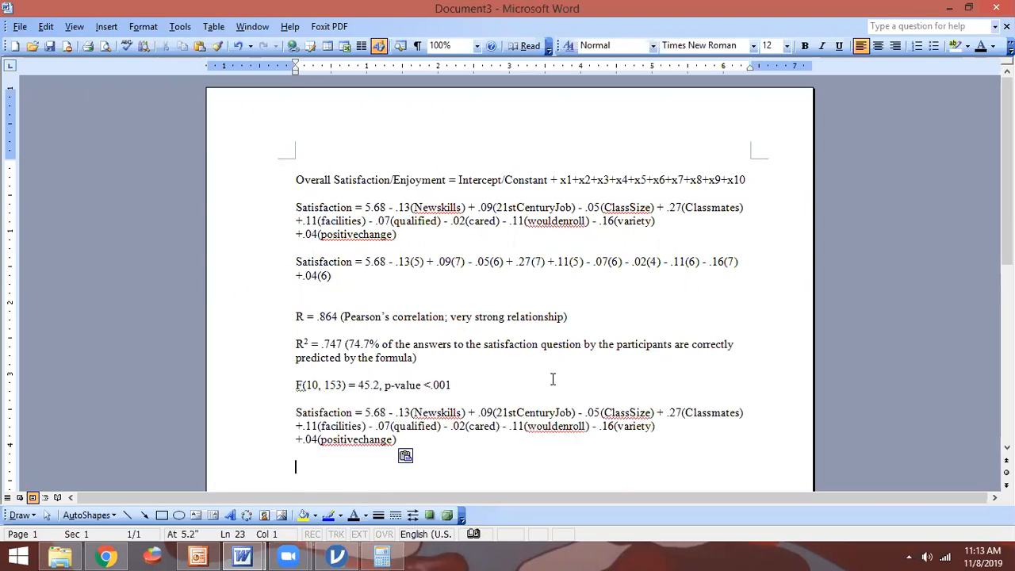
Step: Insert a dashed divider line between the substituted Satisfaction equation and the R line, with blank lines around it
left_click(326, 291)
key("Return")
key("Return")
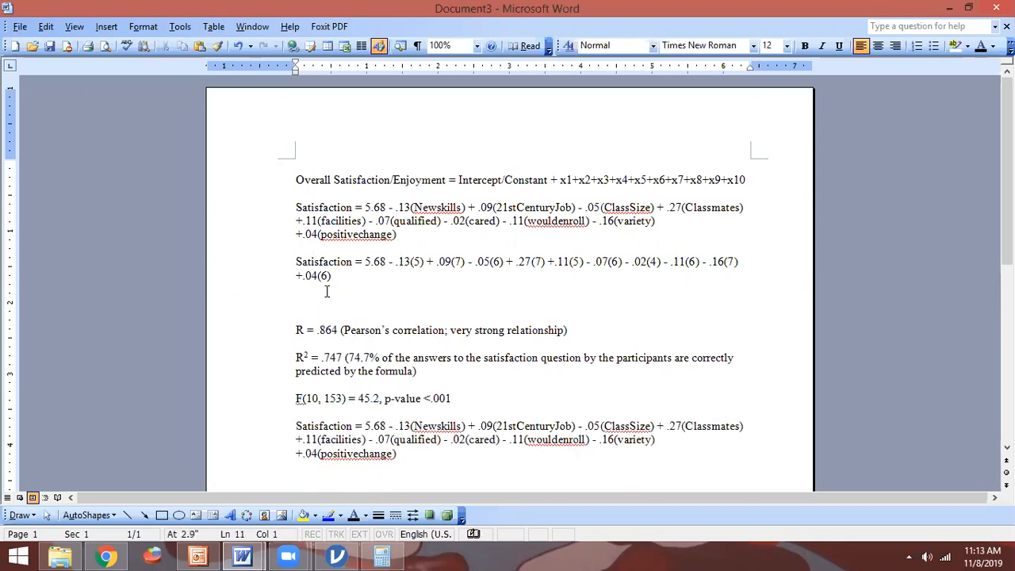
left_click(299, 297)
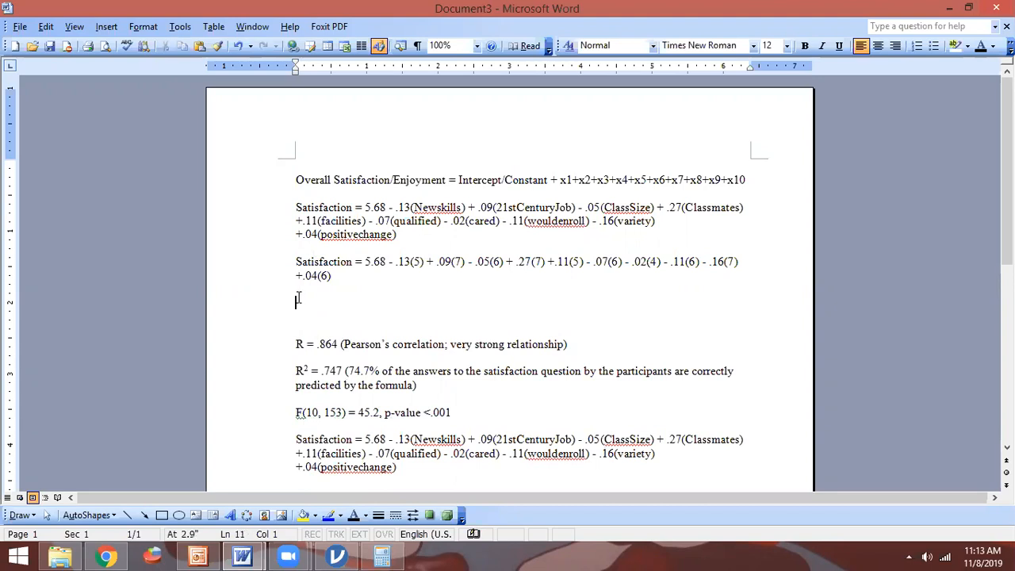
type("---------------")
key("Down")
scroll(309, 298, "down", 3)
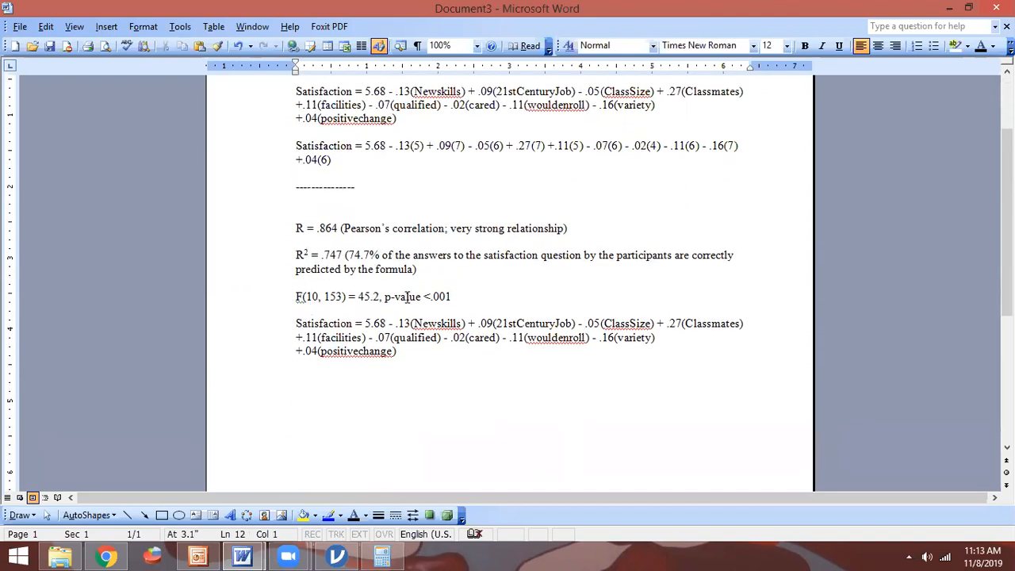
Step: Switch to the PowerPoint lecture and go to the "Writing up Regression Results" slide
key("alt+Tab")
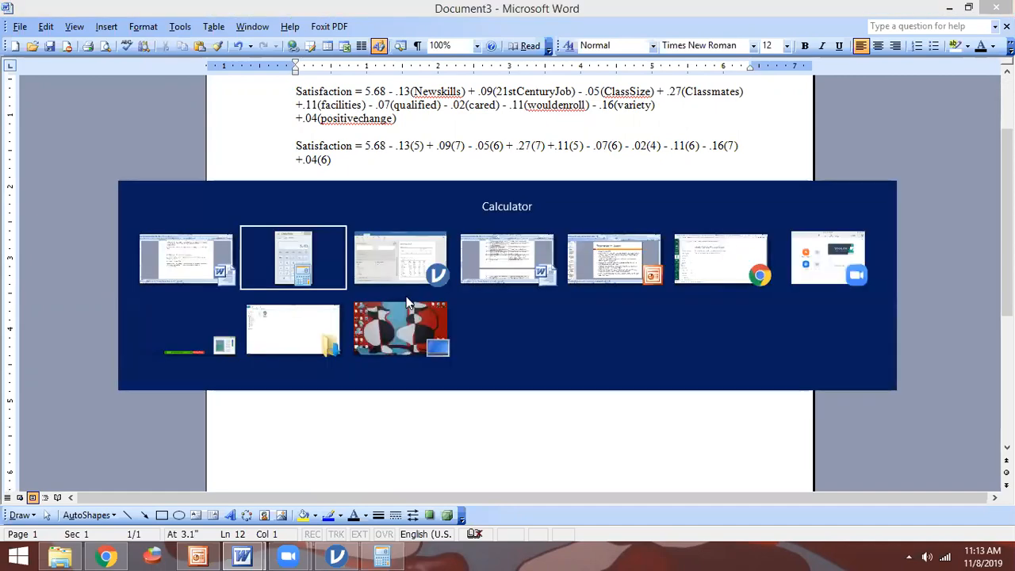
key("alt+Tab")
key("alt+Tab")
key("alt+Tab")
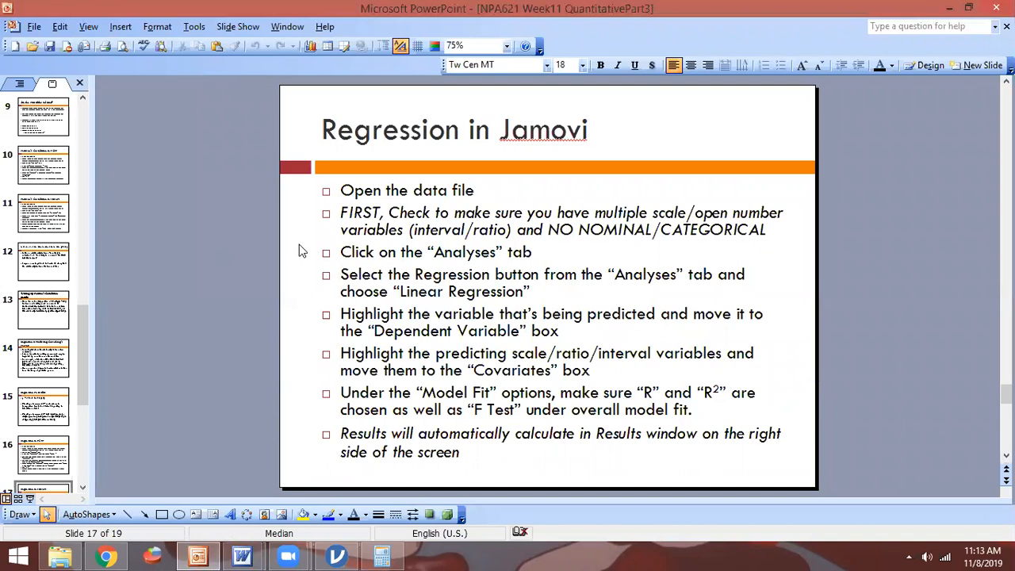
key("Page_Down")
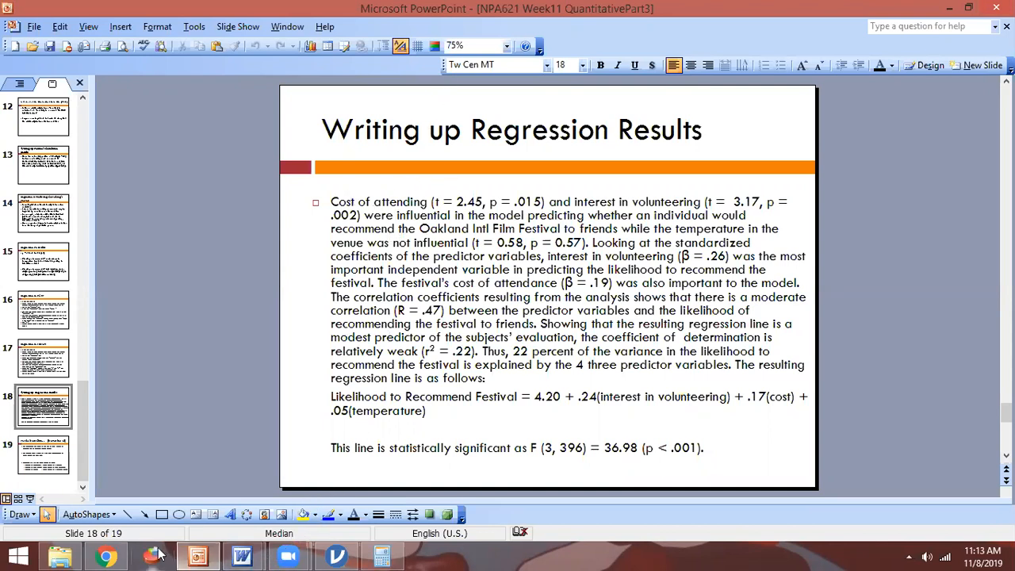
Step: Compare the slide's example write-up with the t and p values in jamovi's Enjoyment regression table
left_click(336, 555)
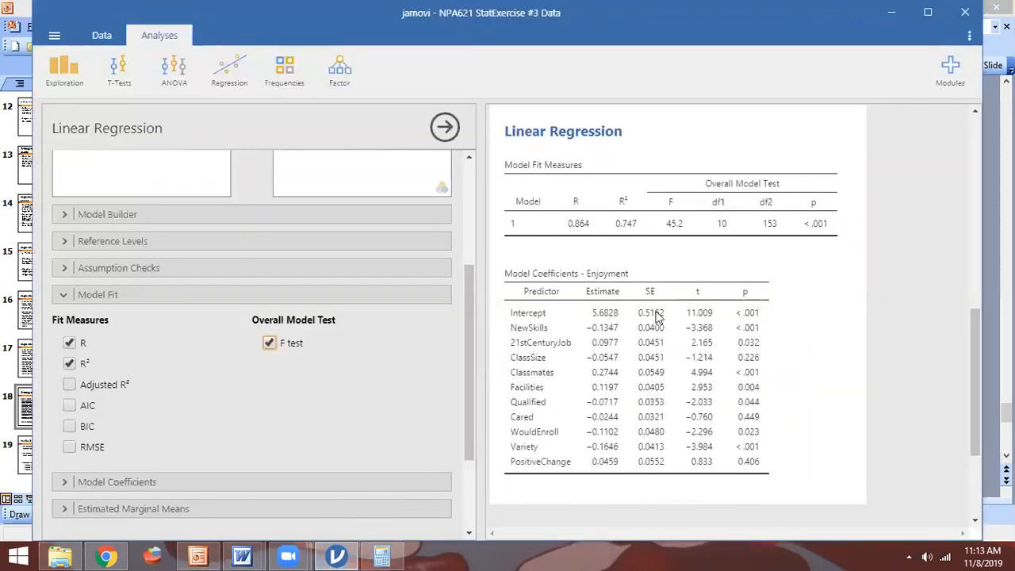
left_click(199, 555)
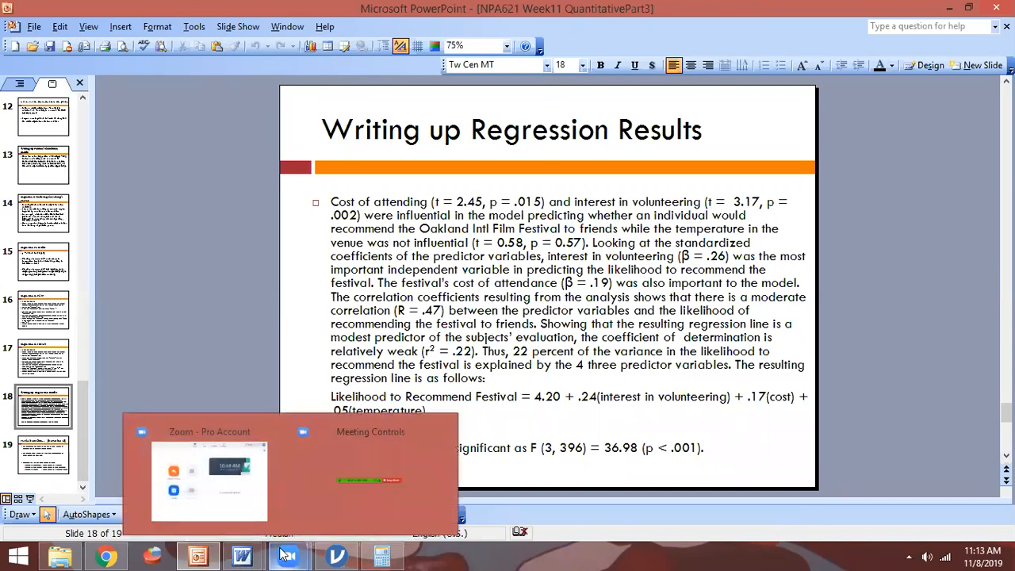
mouse_move(334, 553)
left_click(352, 505)
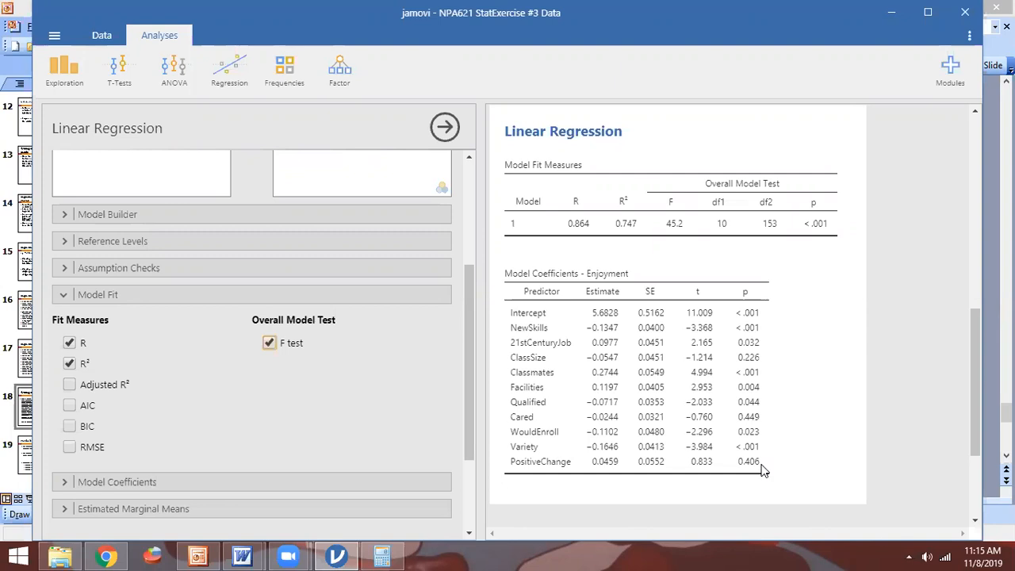
key("alt+Tab")
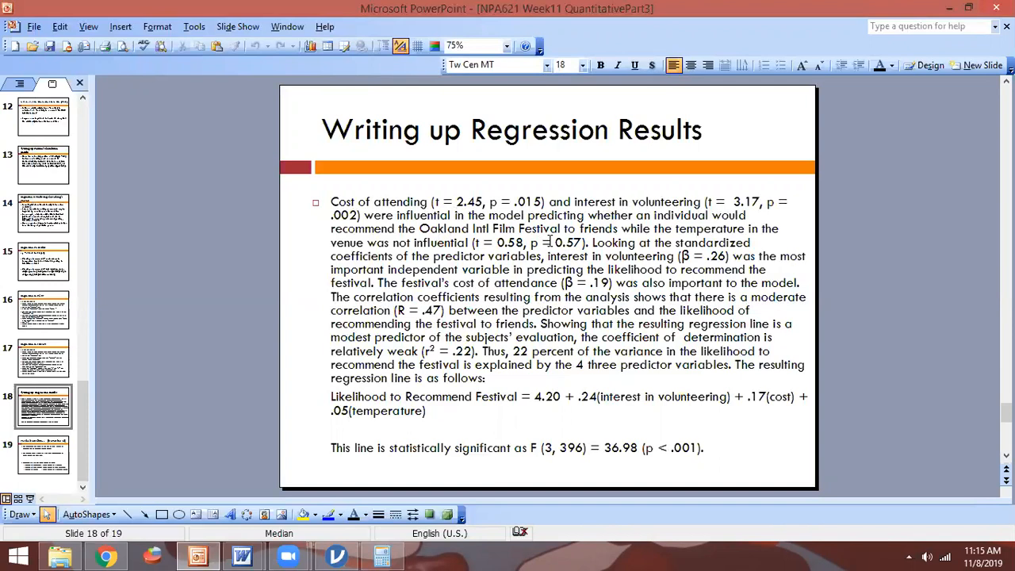
key("alt+Tab")
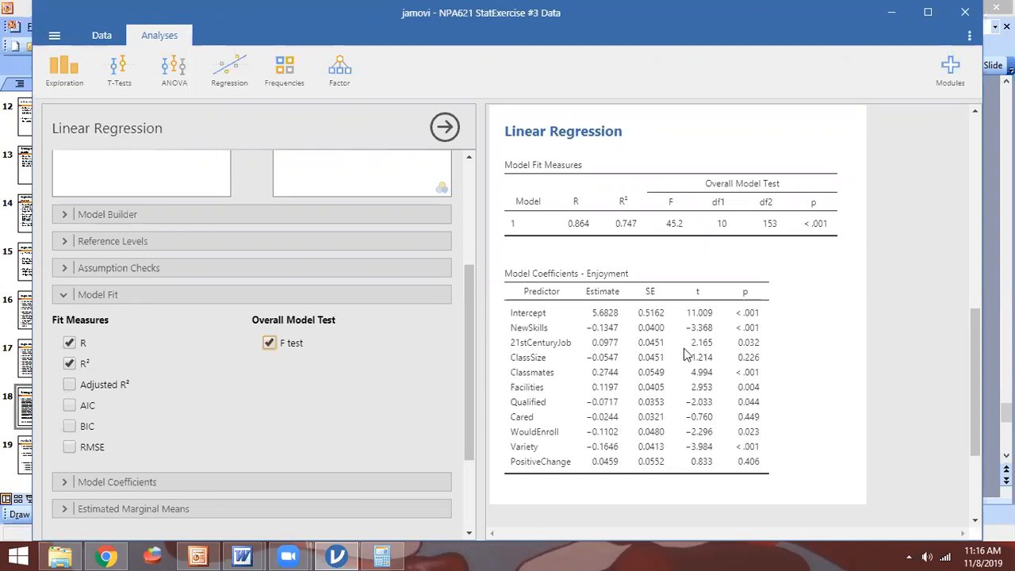
Step: Review the slide's standardized coefficients passage and add standardized estimates to jamovi's Enjoyment regression coefficients
left_click(200, 555)
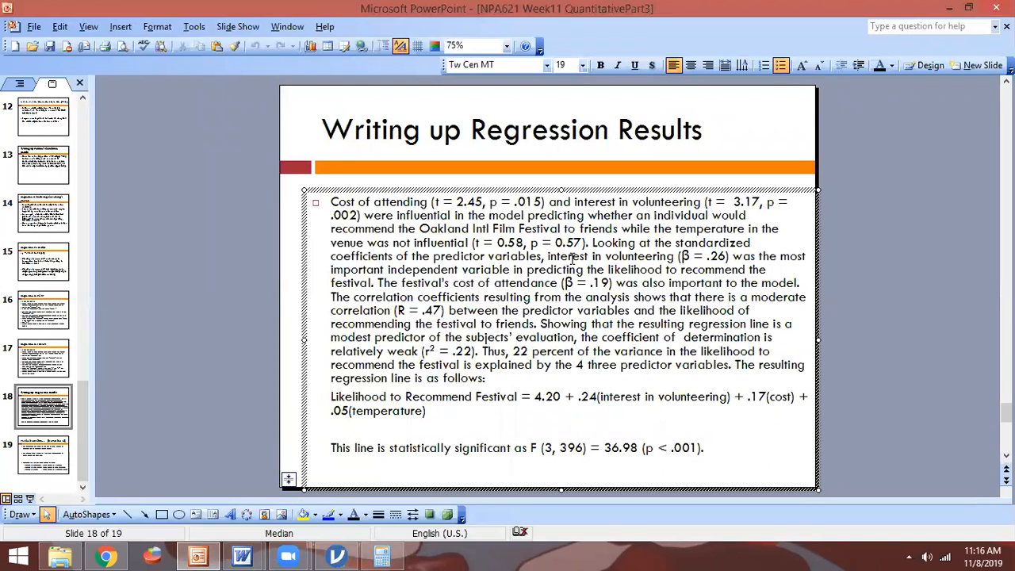
left_click_drag(593, 243, 626, 294)
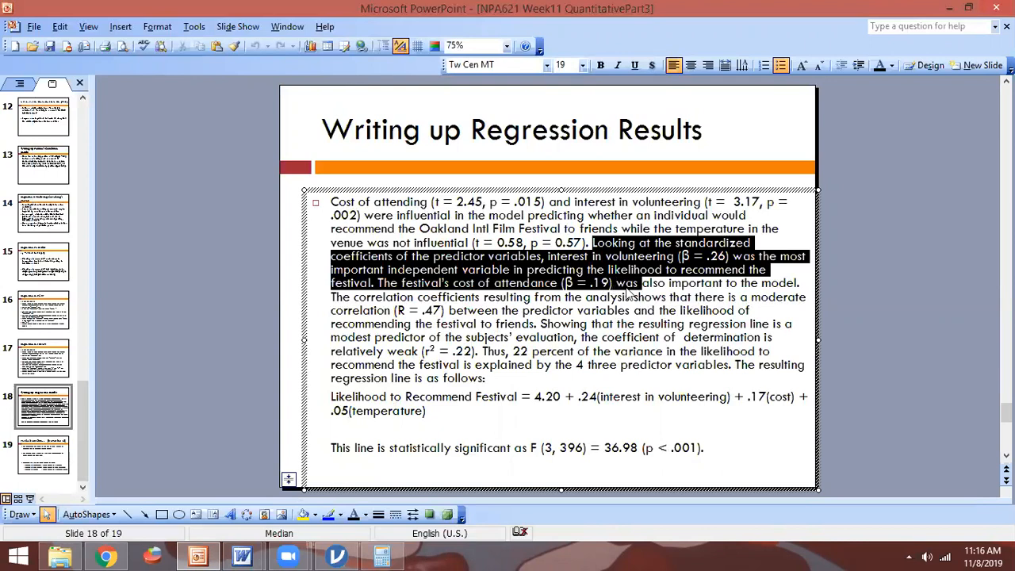
left_click(610, 280)
key("alt+Tab")
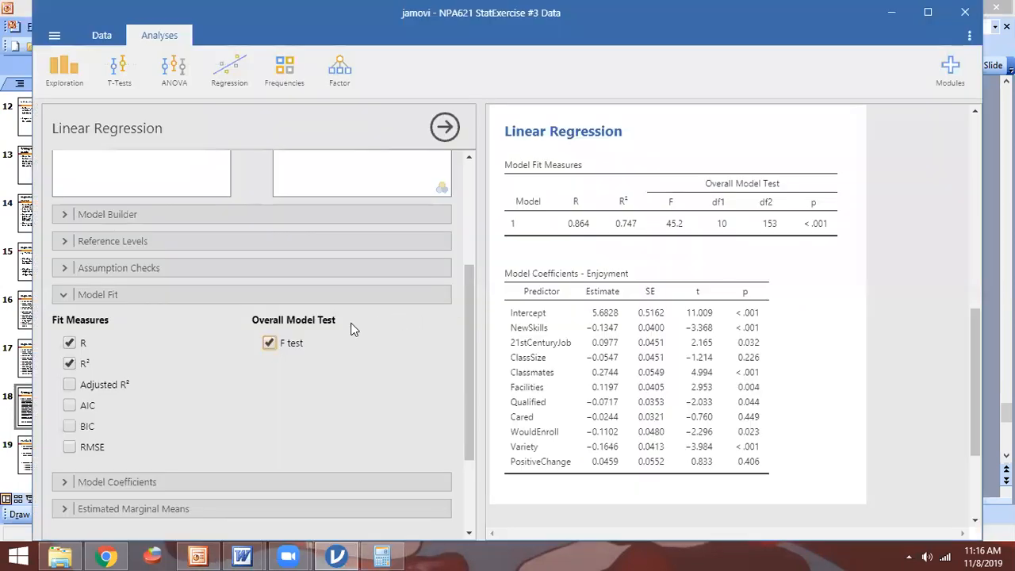
left_click(65, 483)
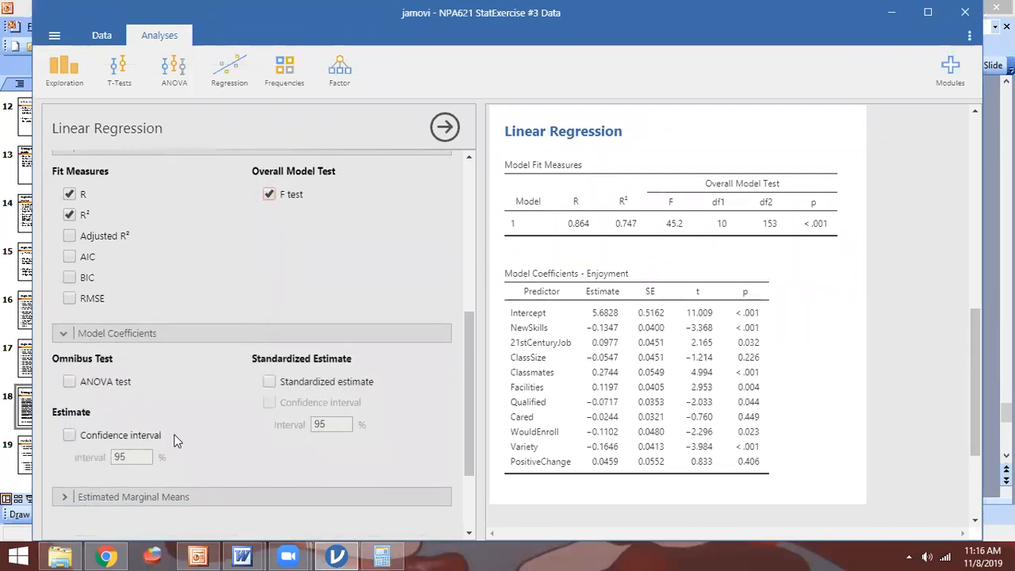
left_click(269, 382)
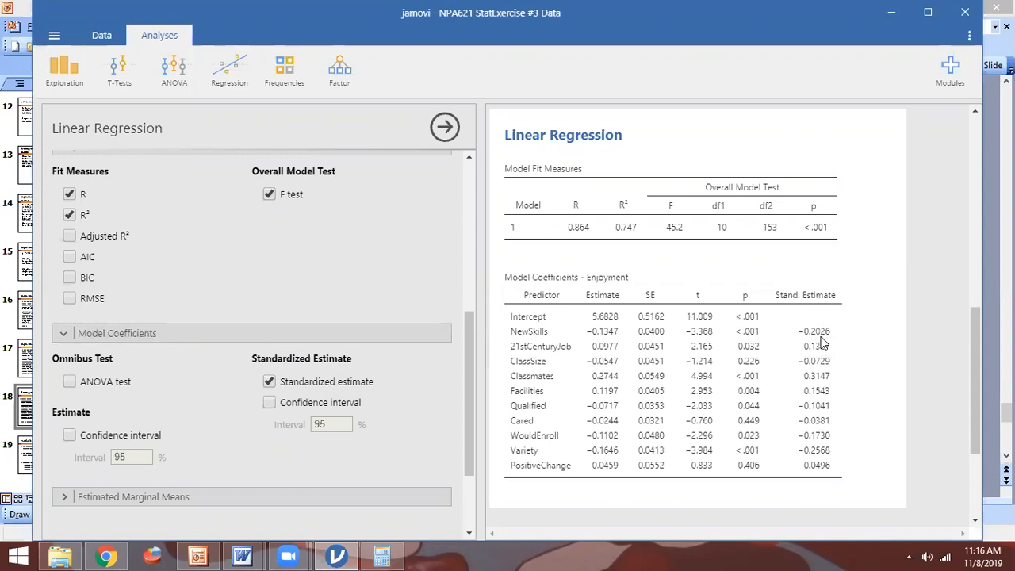
Step: Compare the slide's beta write-up with jamovi's standardized estimates, and return to the regression notes in Word's Document3
key("alt+Tab")
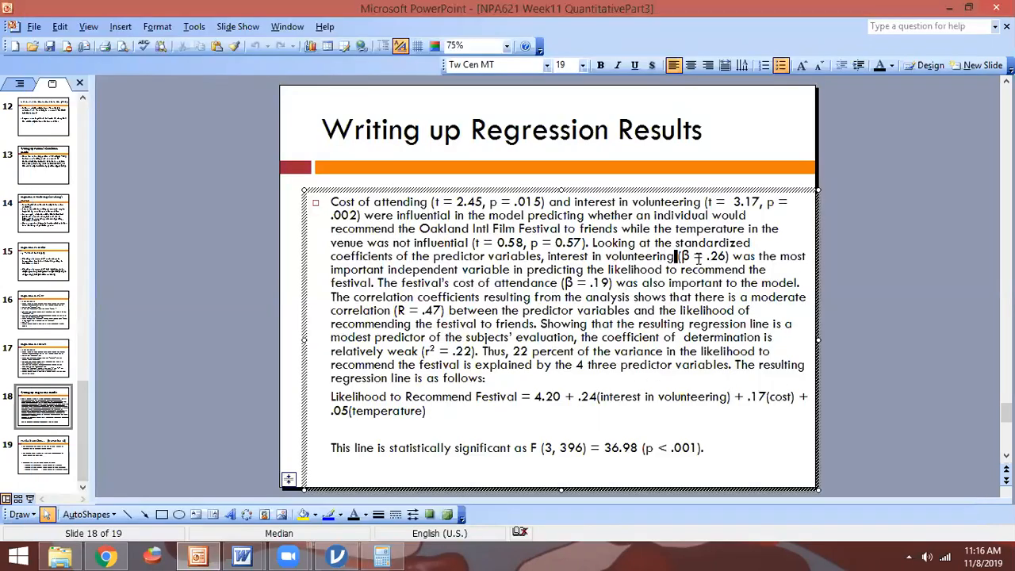
left_click_drag(678, 256, 729, 258)
left_click(733, 264)
key("alt+Tab")
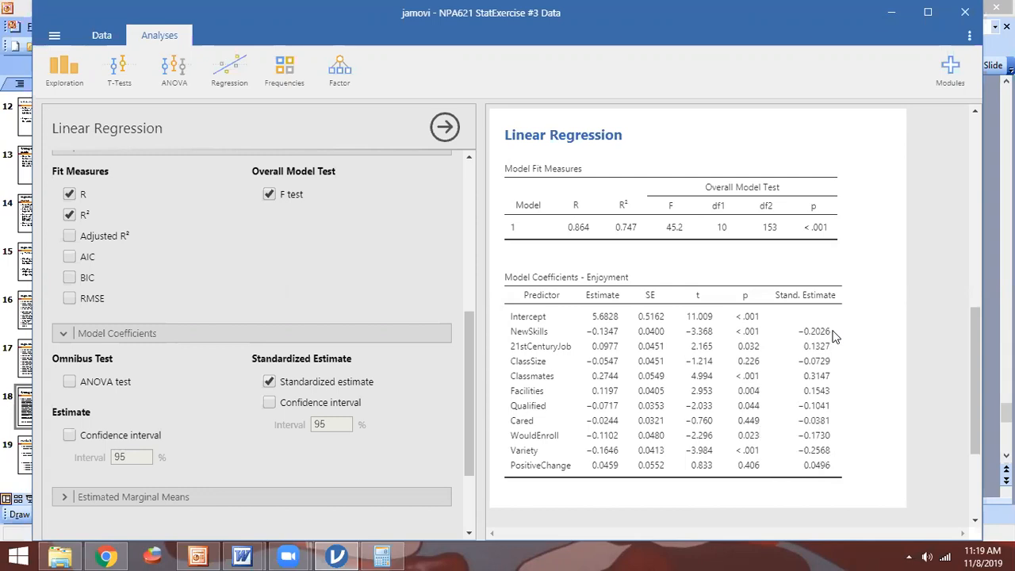
key("alt+Tab")
key("alt+Tab")
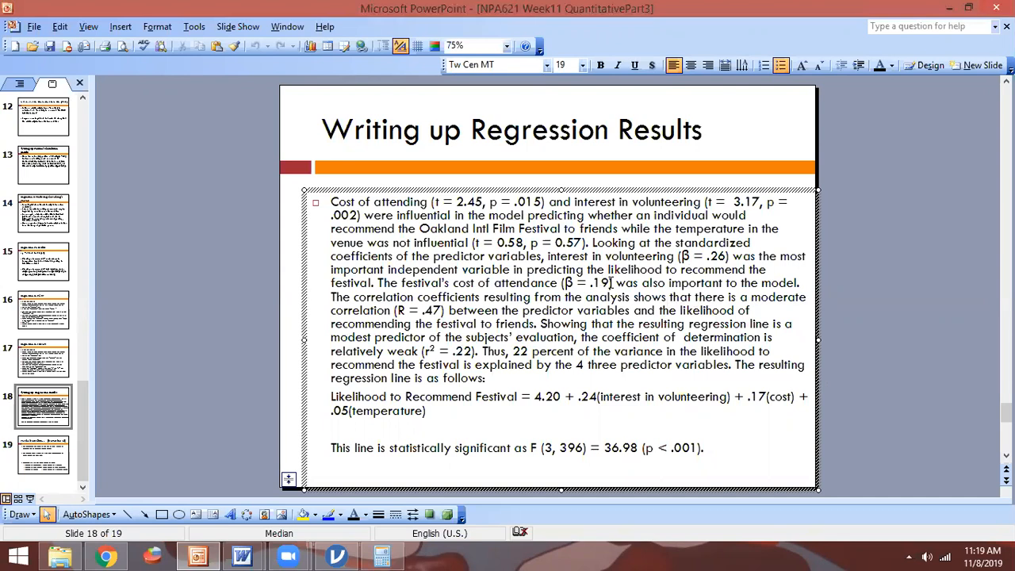
key("alt+Tab")
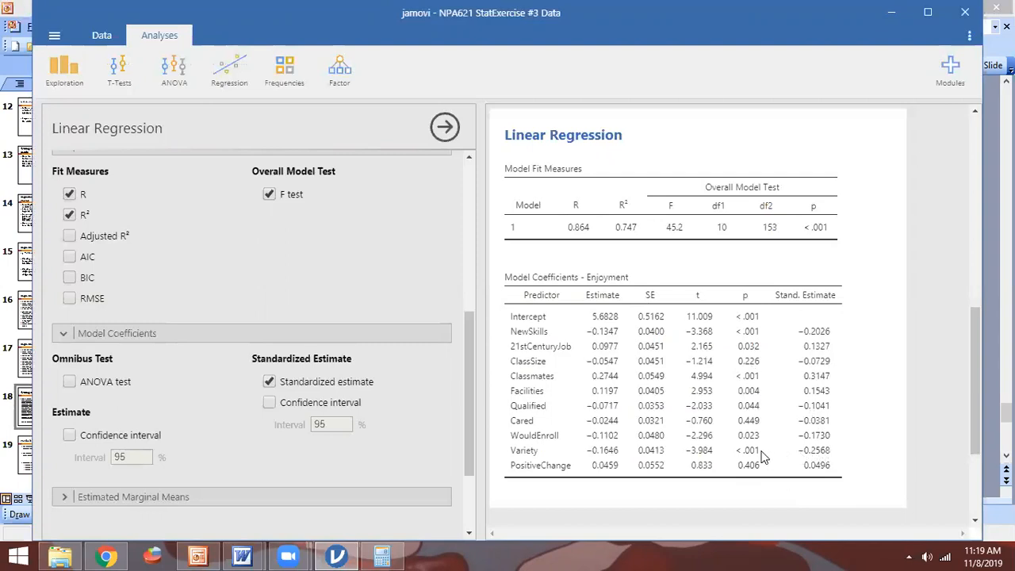
key("alt+Tab")
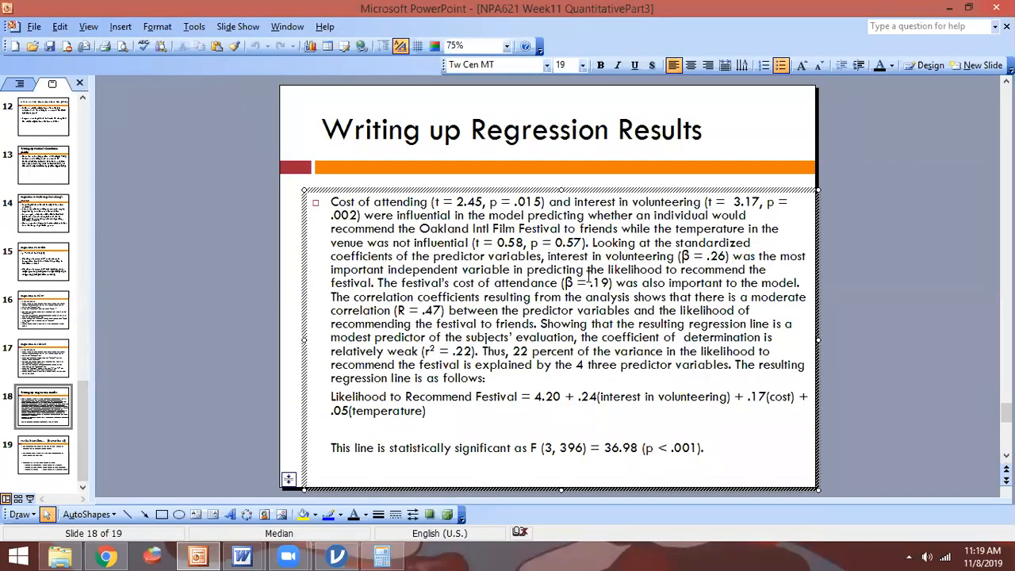
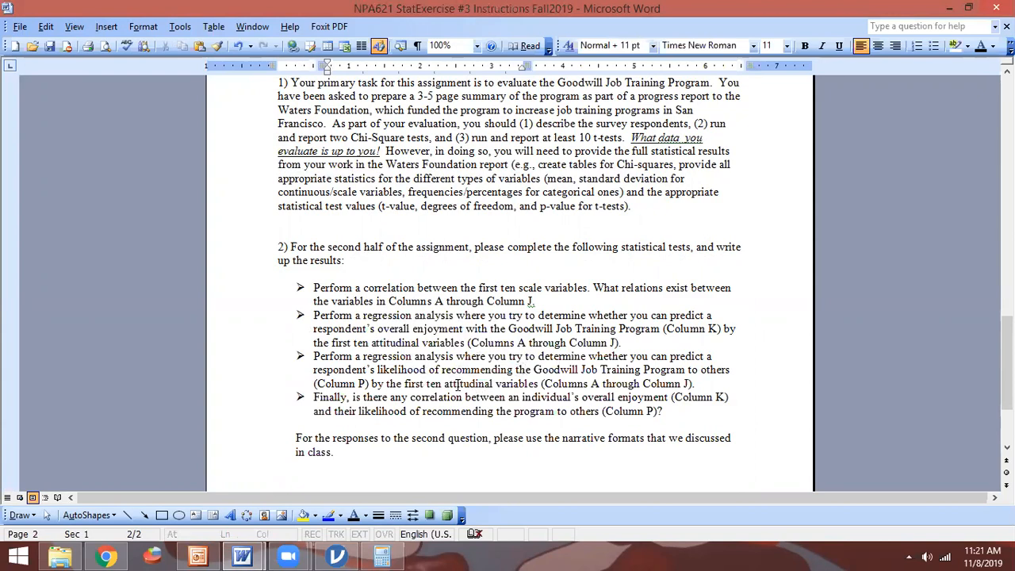
key("alt+Tab")
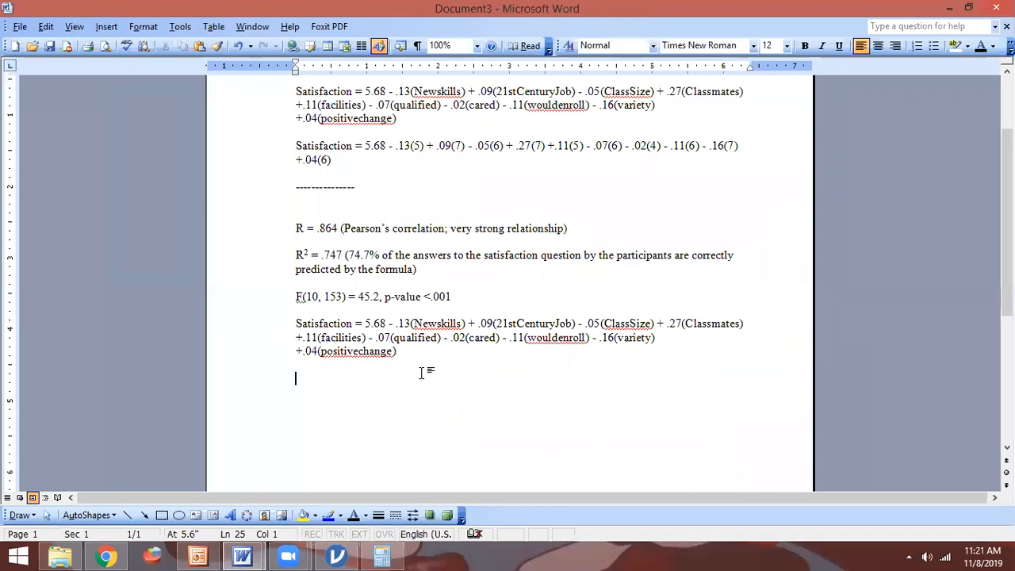
Step: Switch to jamovi and remove the Enjoyment linear regression analysis from the results
key("alt+Tab")
key("alt+Tab")
key("alt+Tab")
key("alt+Tab")
key("alt+Tab")
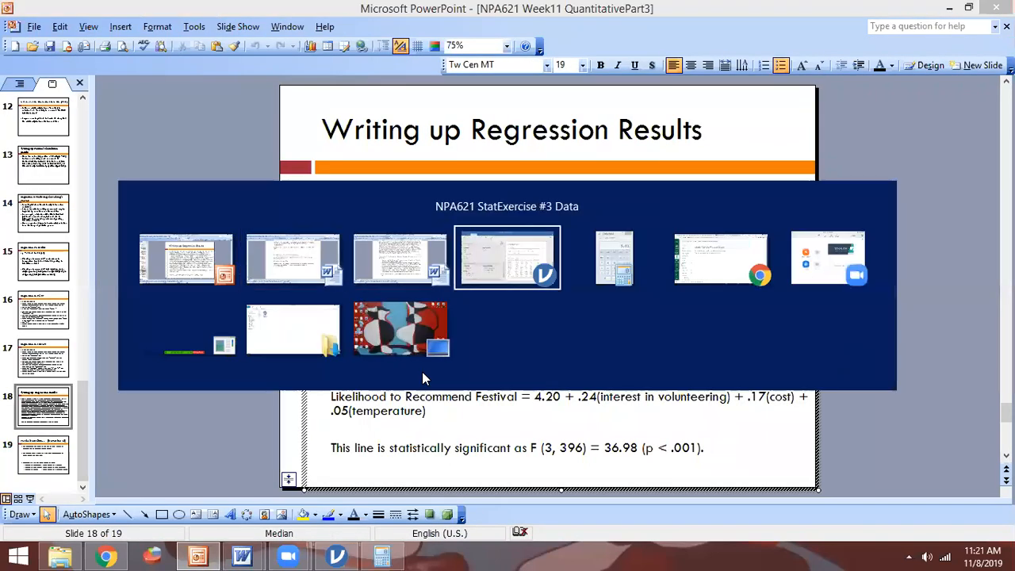
right_click(536, 169)
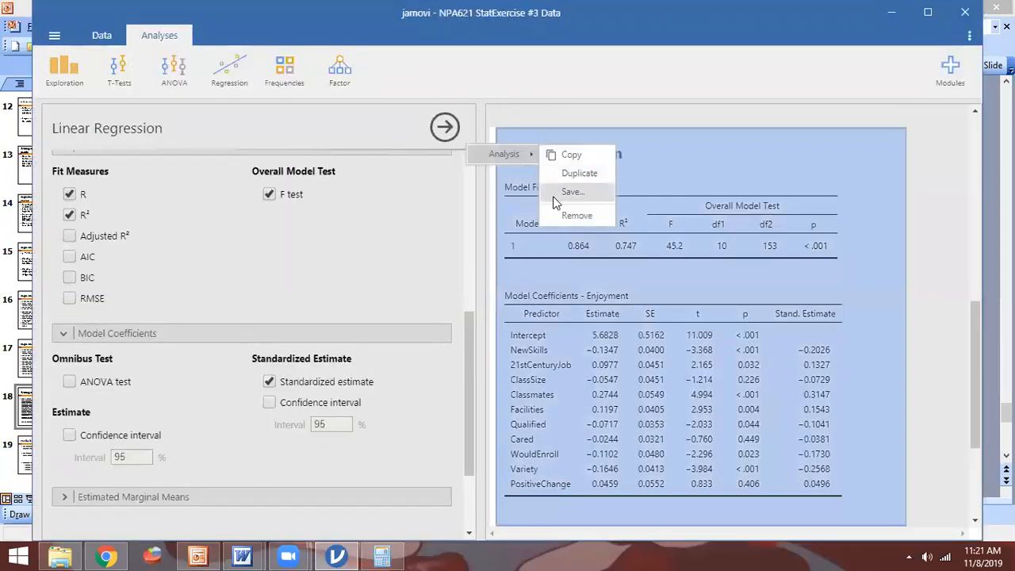
left_click(560, 221)
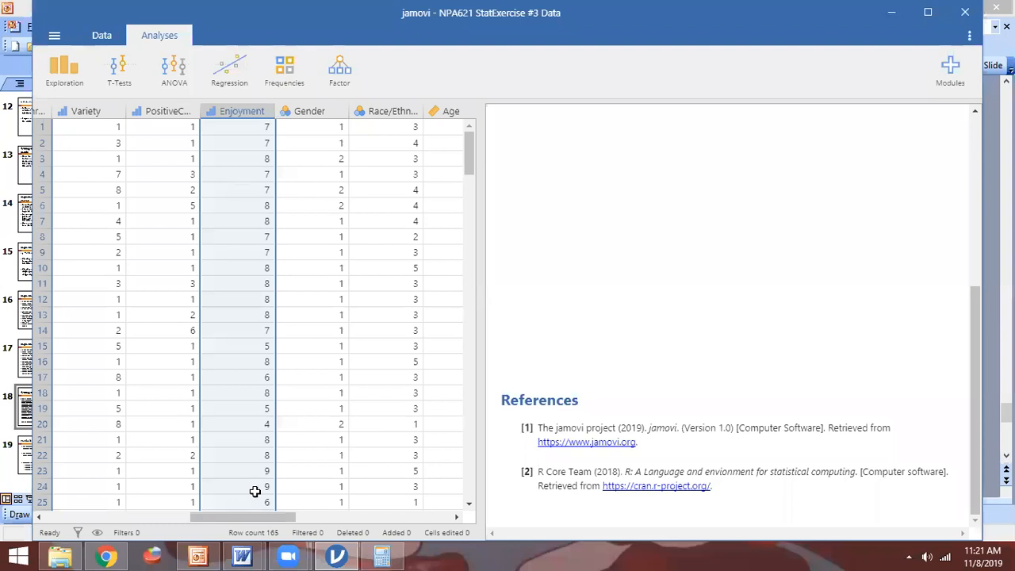
Step: Locate the Recommend variable in the data and create a new linear regression with Recommend as the dependent variable
left_click_drag(242, 525, 313, 506)
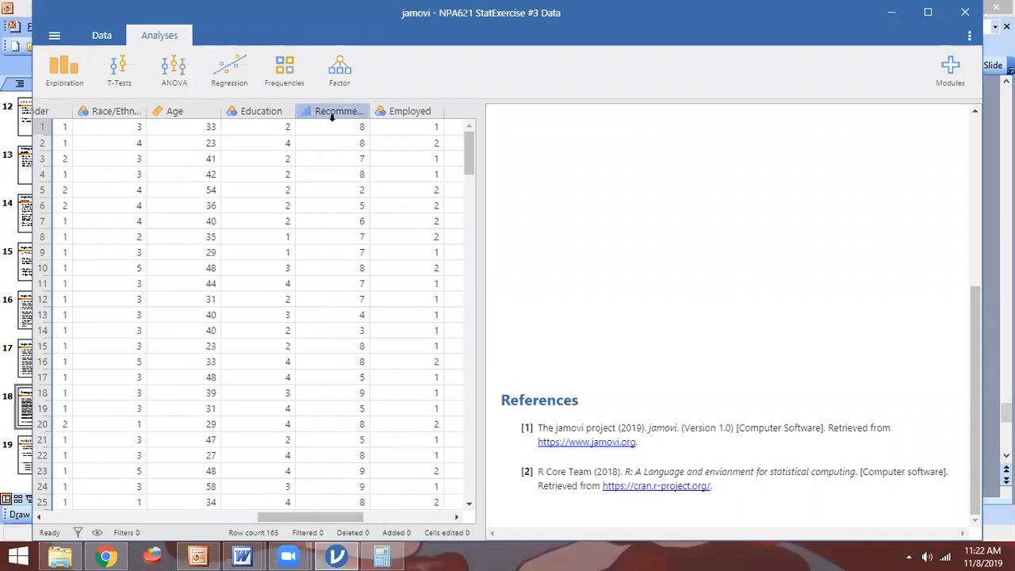
left_click(233, 74)
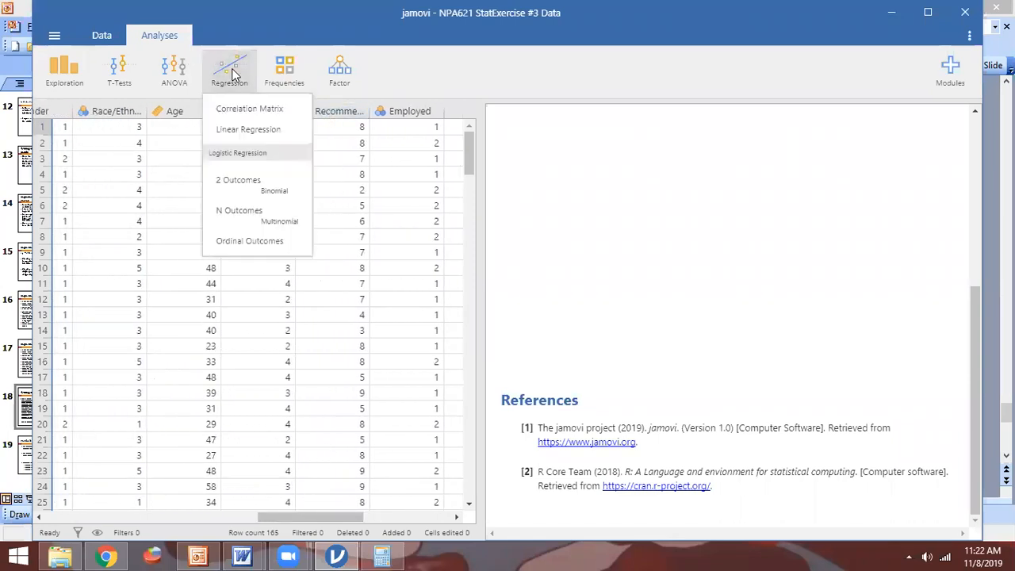
left_click(237, 131)
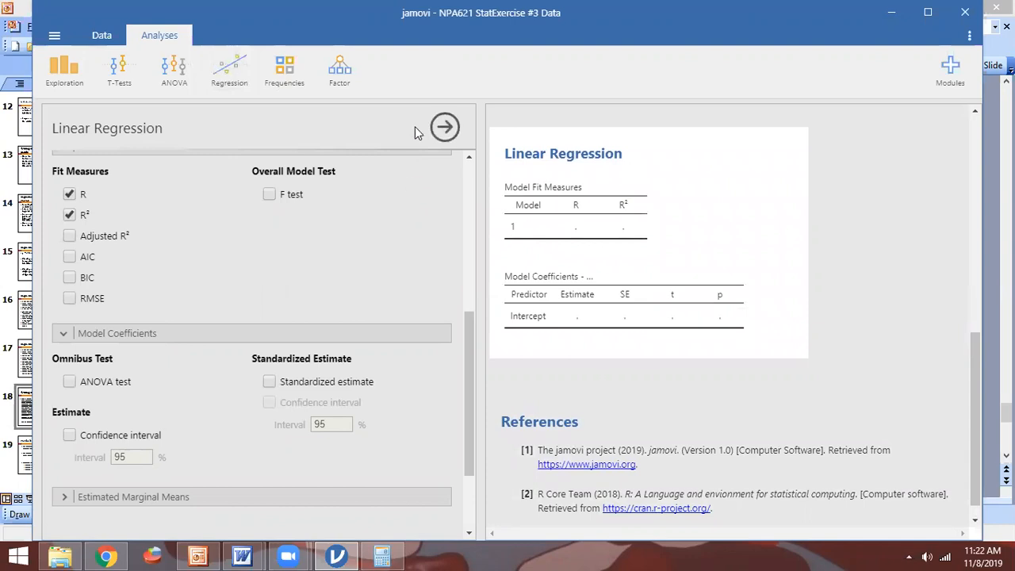
scroll(452, 244, "up", 5)
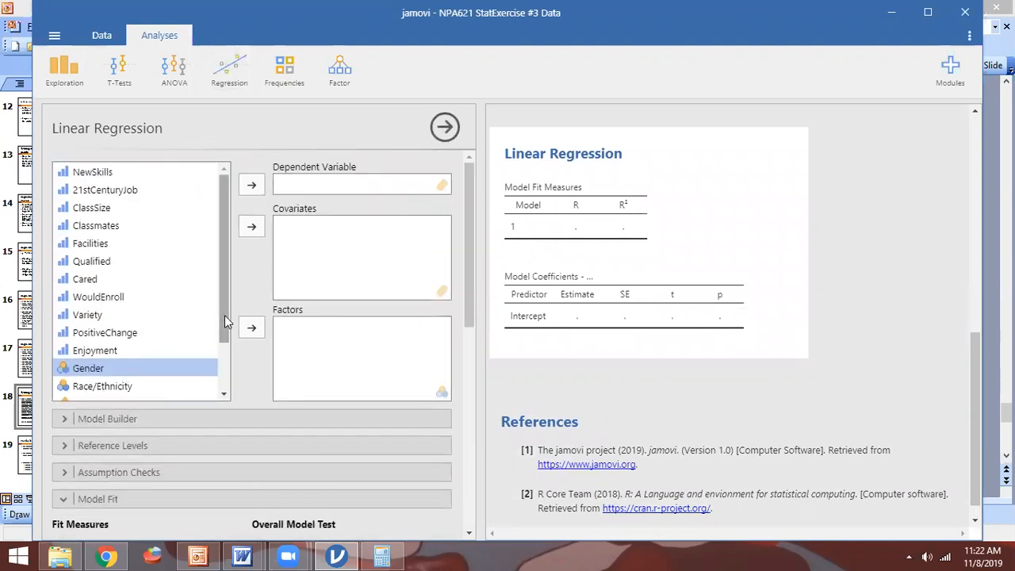
left_click_drag(223, 314, 218, 366)
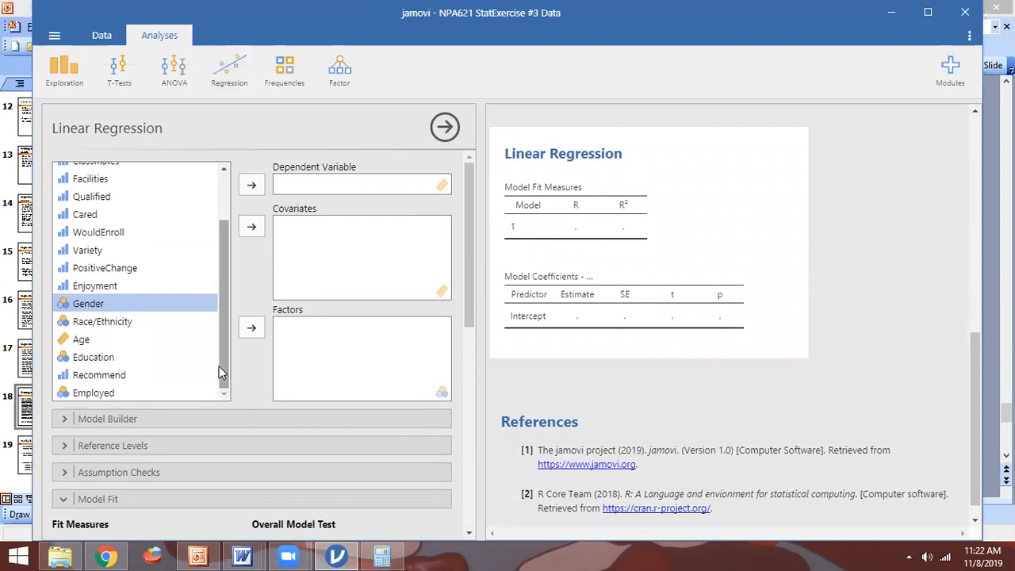
left_click(99, 375)
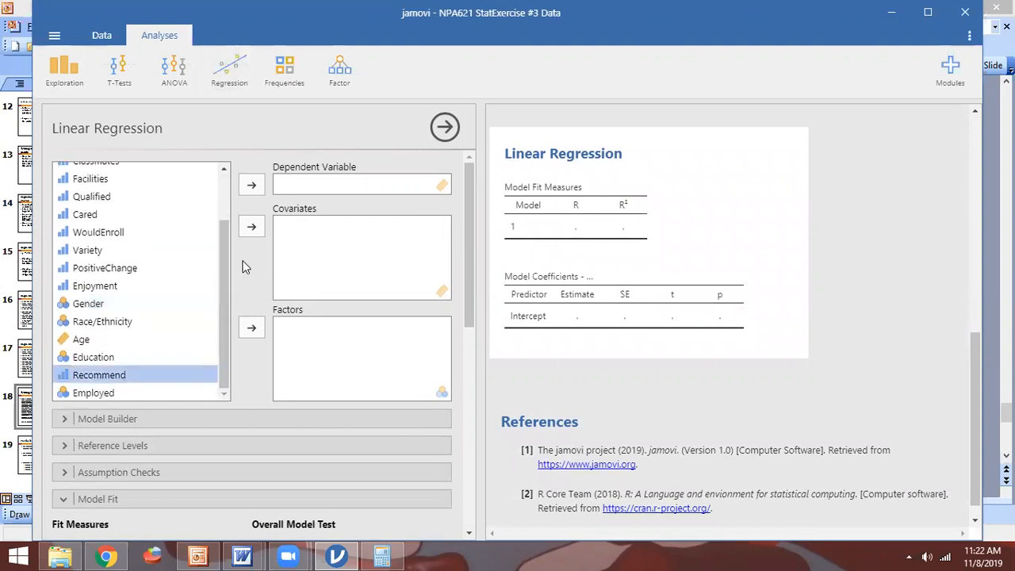
left_click(251, 184)
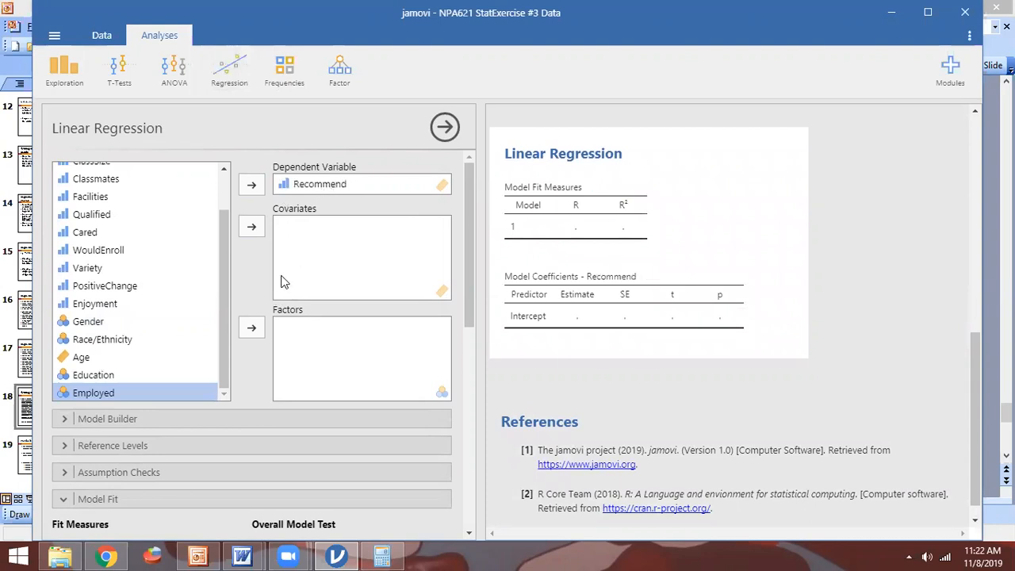
Step: Add the ten variables from NewSkills through PositiveChange as covariates of the Recommend regression
scroll(217, 282, "up", 2)
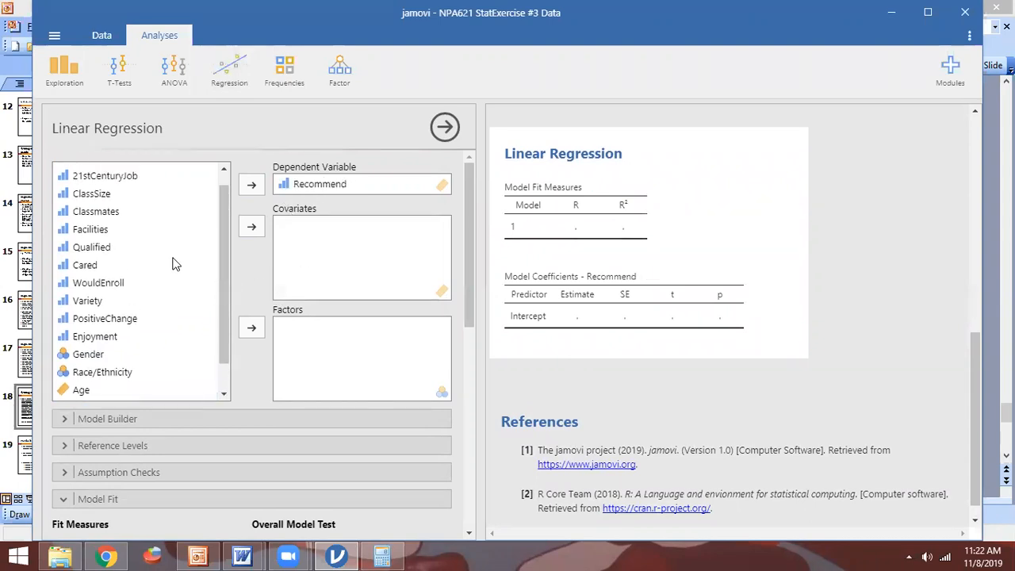
left_click(103, 171)
left_click_drag(103, 192, 80, 336)
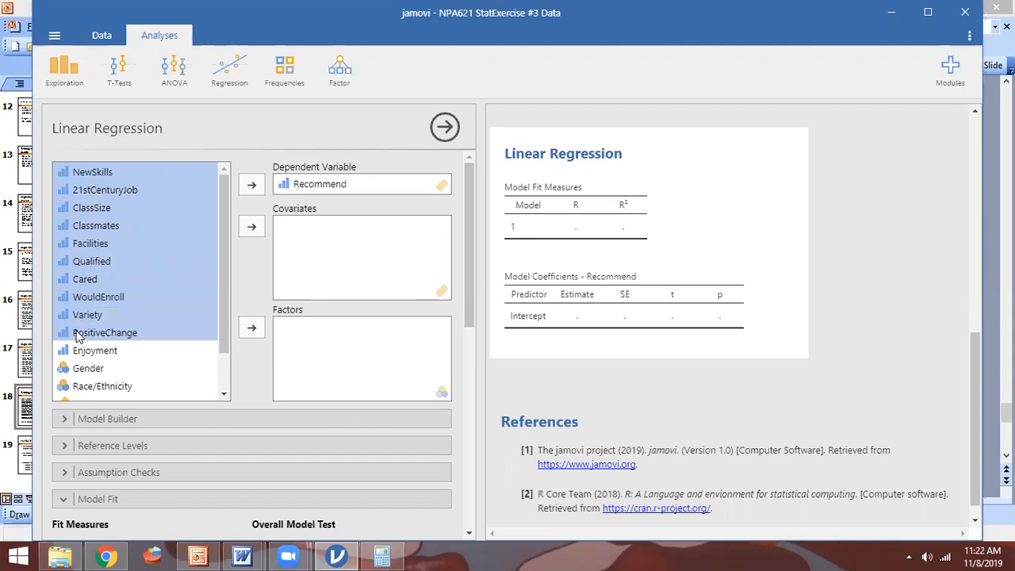
left_click(251, 229)
Step: Add the overall model F test and the standardized estimates to the Recommend regression output
scroll(336, 348, "down", 3)
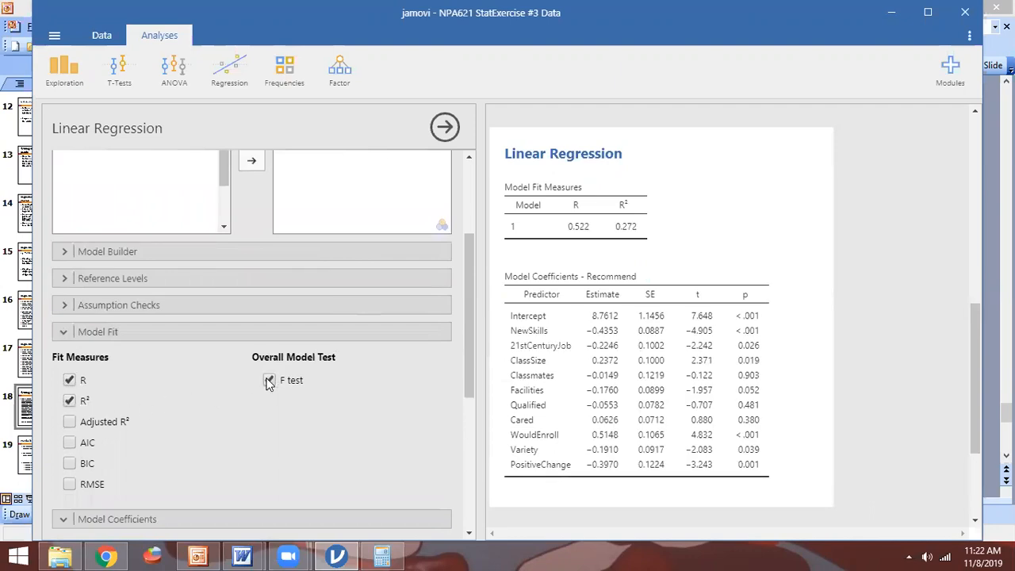
scroll(286, 399, "down", 1)
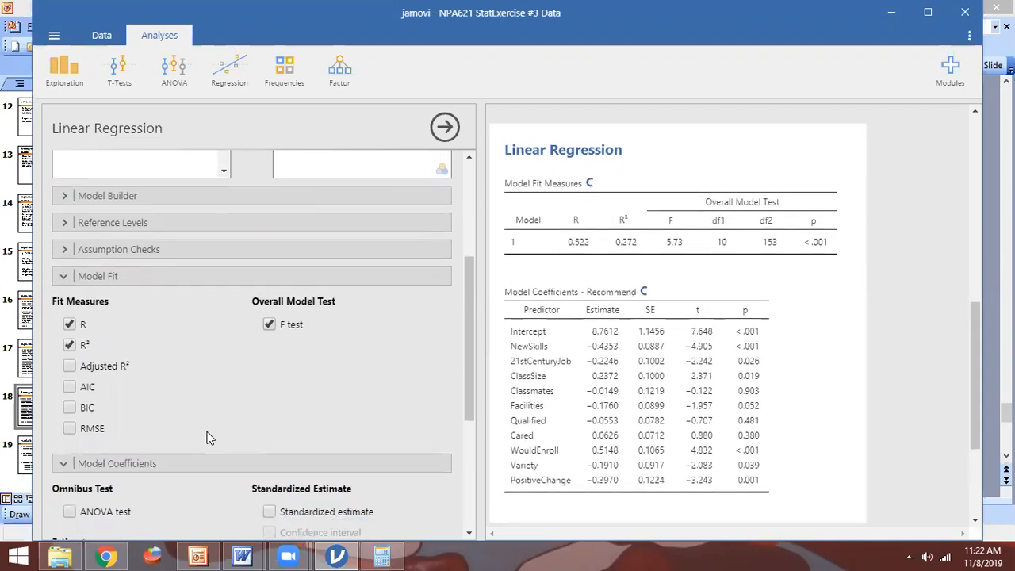
scroll(209, 439, "down", 3)
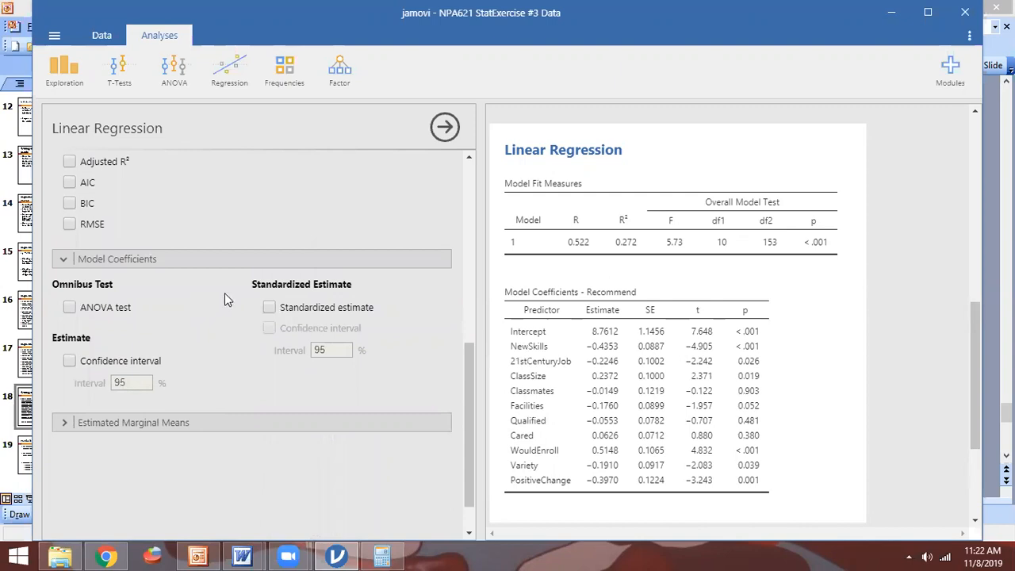
left_click(270, 309)
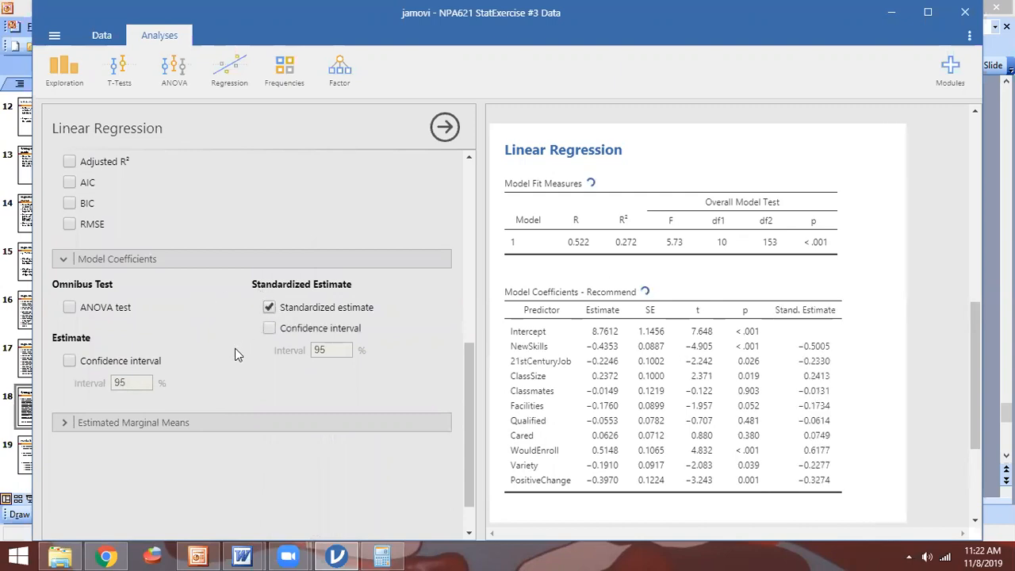
Step: Switch to the PowerPoint lecture, check the "Regression in PSPP" slide's statistics instructions, and go to the "Regression in Jamovi" slide
key("alt+Tab")
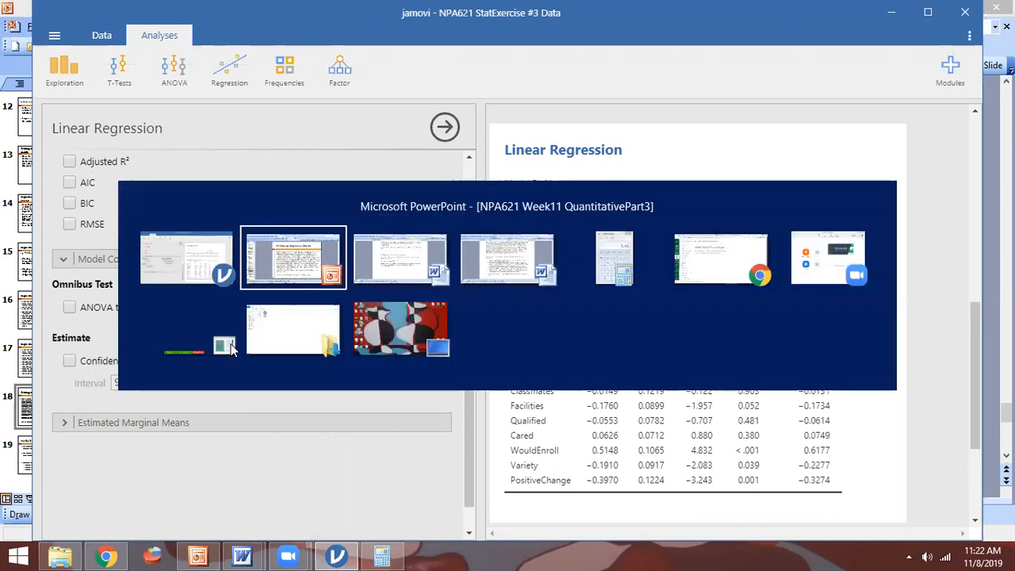
key("Page_Up")
key("Page_Up")
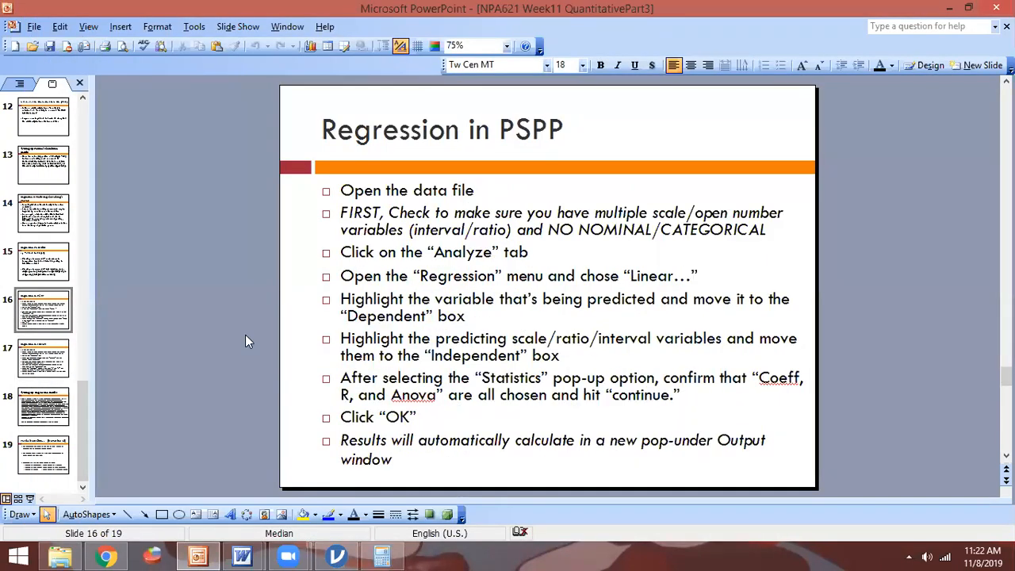
left_click(705, 398)
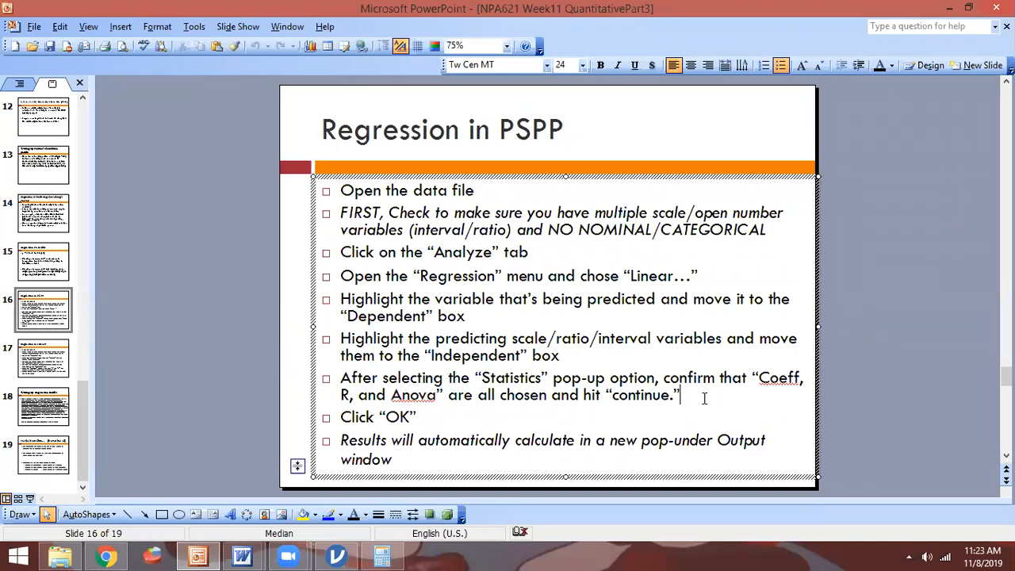
left_click(855, 385)
key("Page_Down")
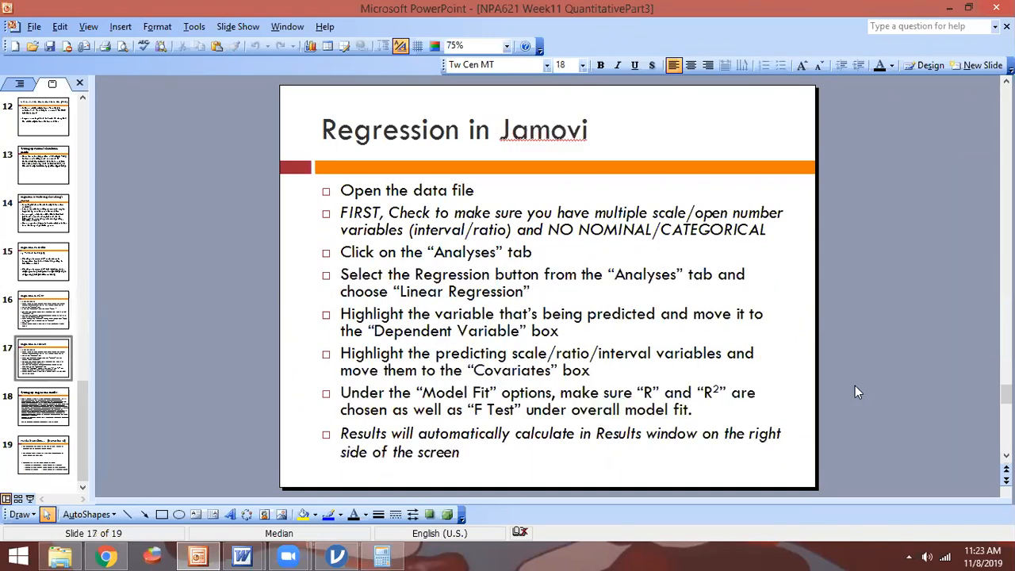
Step: Add a bullet after the "Model Fit" instruction reading: Under the "Model Coefficients" option, make sure "Standardized Estimate" is selected
left_click(723, 407)
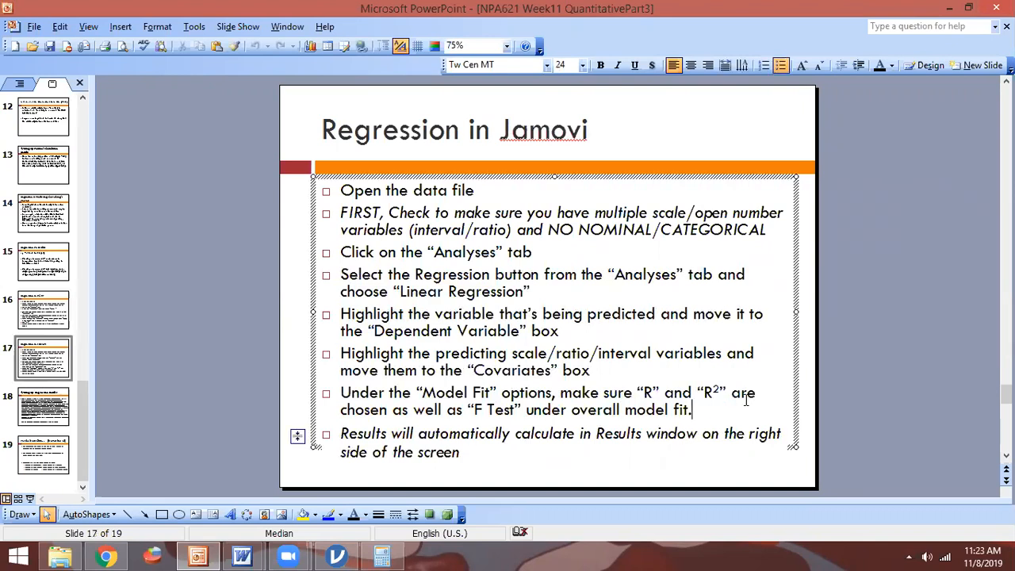
key("Return")
type("Under the")
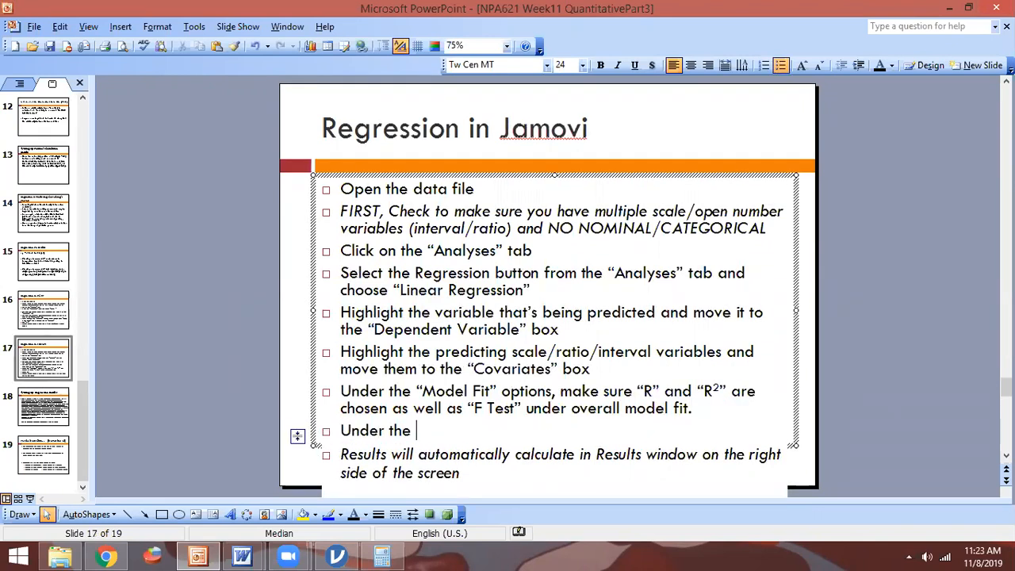
key("alt+Tab")
key("alt+Tab")
type("\"Model Coefficients\" option, make sure \"")
key("alt+Tab")
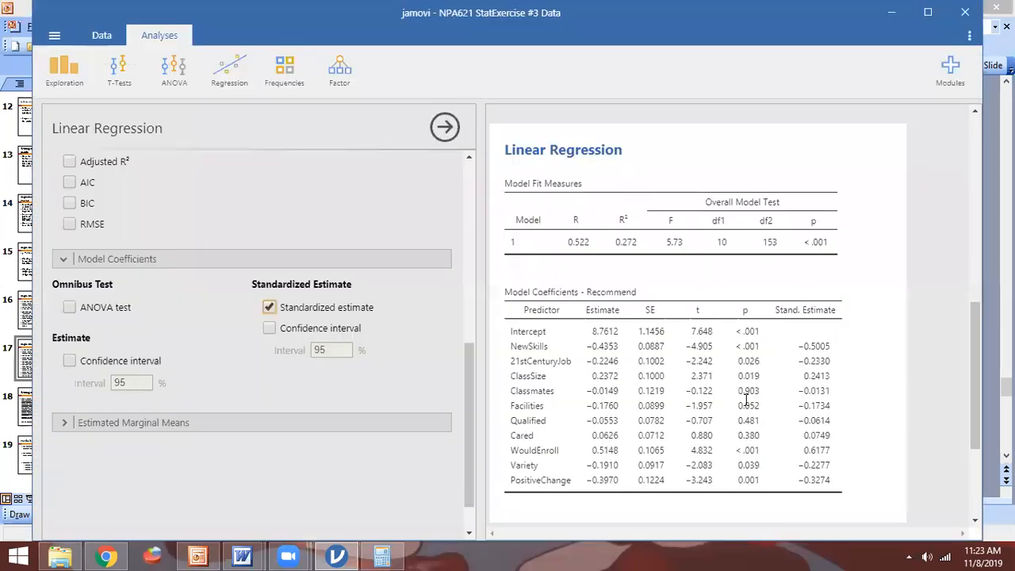
key("alt+Tab")
type("Standardiz")
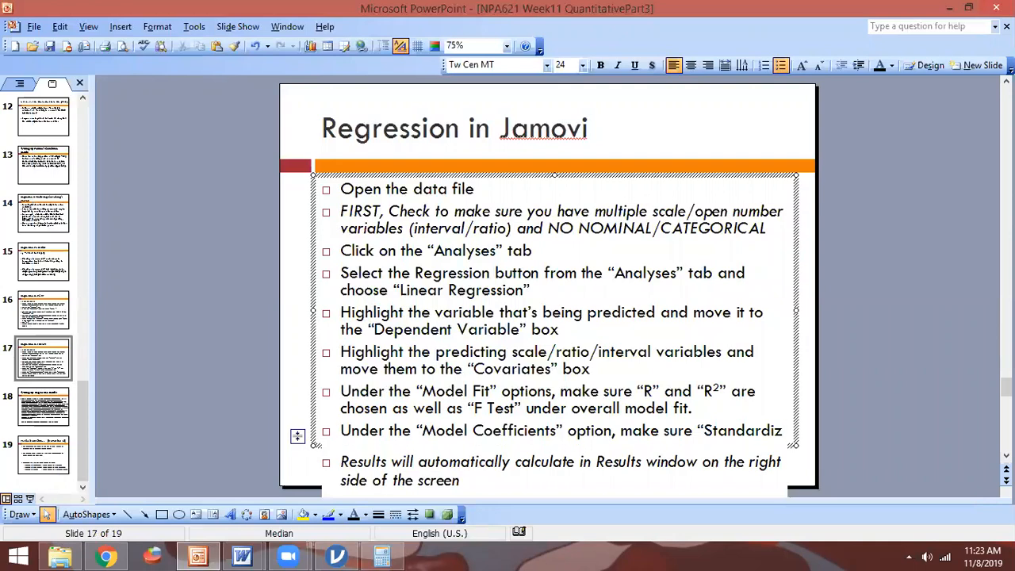
type("ed Estimate\" is selected.")
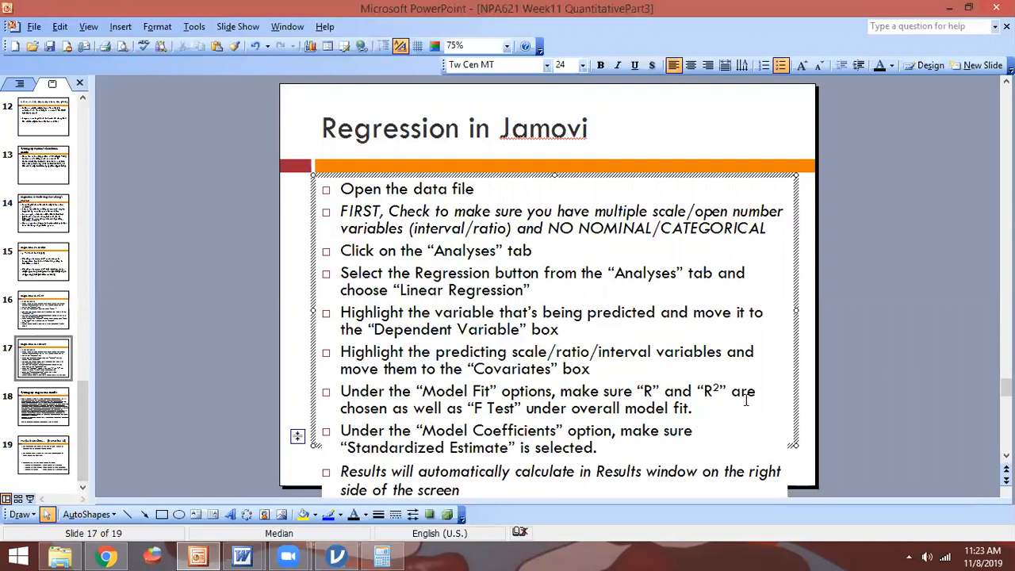
Step: Review the Recommend regression's variable setup and results in jamovi, and return to Document3 in Word
key("alt+Tab")
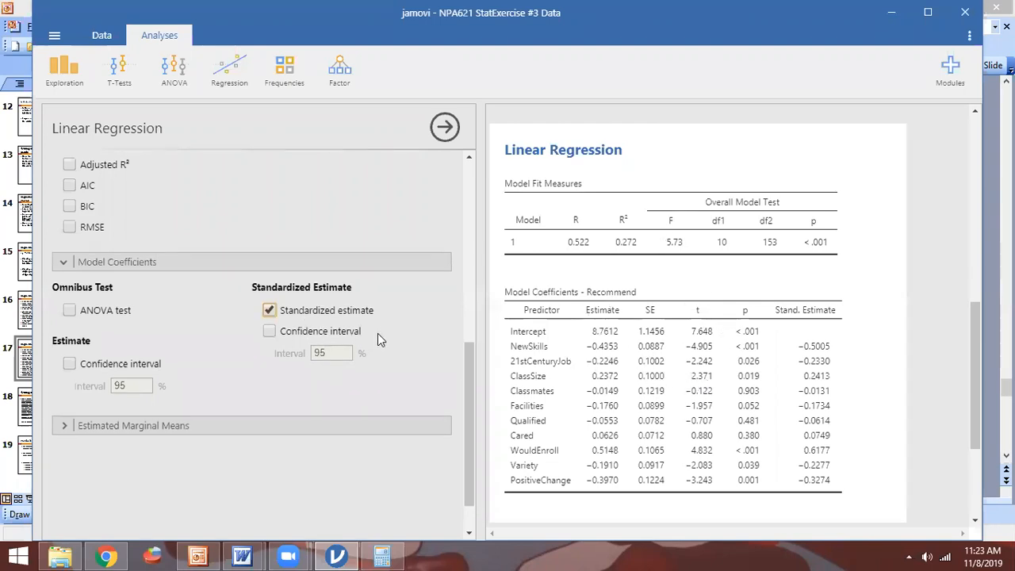
scroll(381, 317, "up", 10)
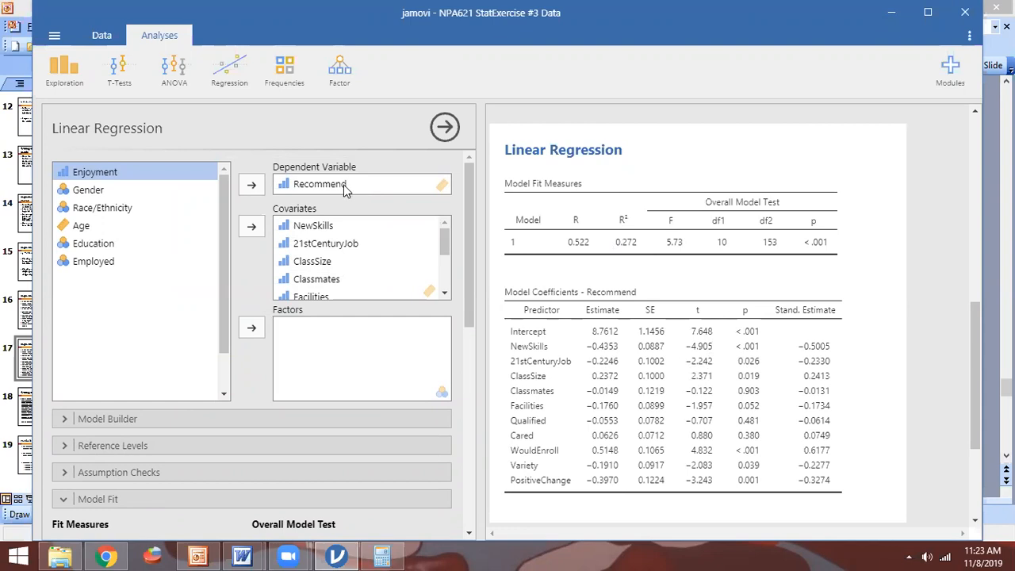
key("alt+Tab")
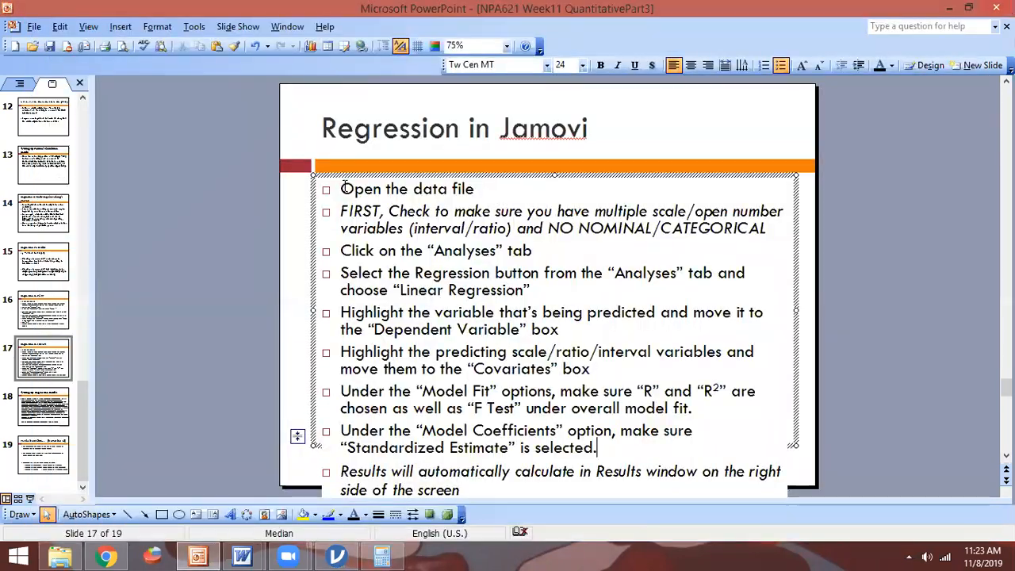
key("alt+Tab")
key("alt+Tab")
Step: Replace all the notes in Document3 with a copy of the general "Overall Satisfaction/Enjoyment = Intercept/Constant + x1…x10" formula line
scroll(266, 257, "up", 3)
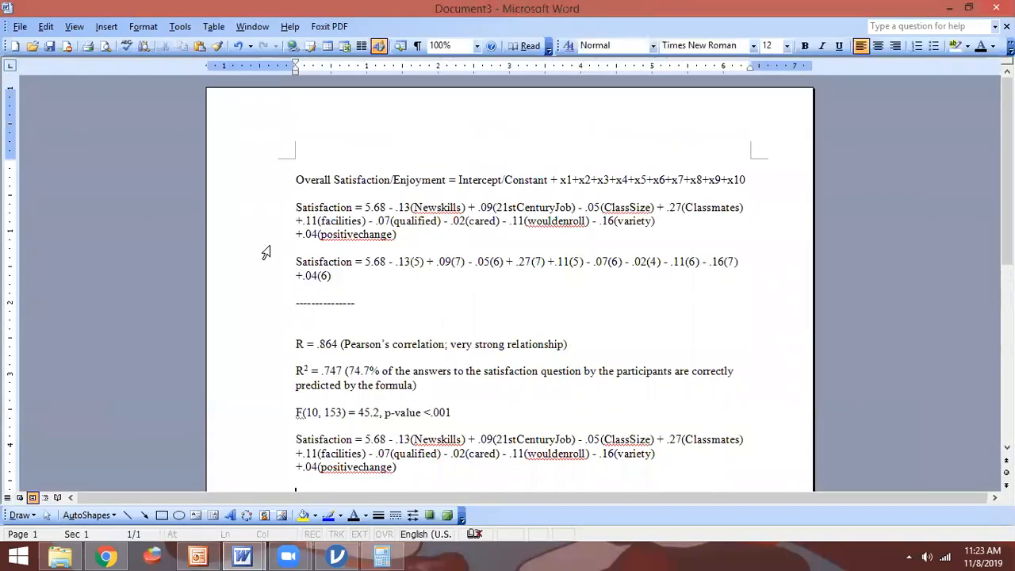
left_click(277, 191)
key("ctrl+c")
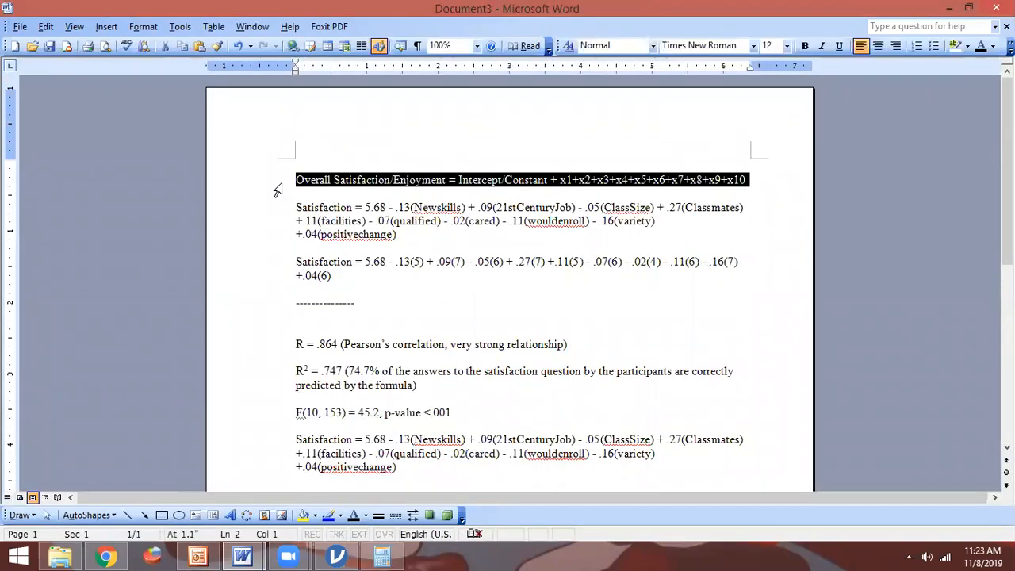
scroll(290, 220, "down", 3)
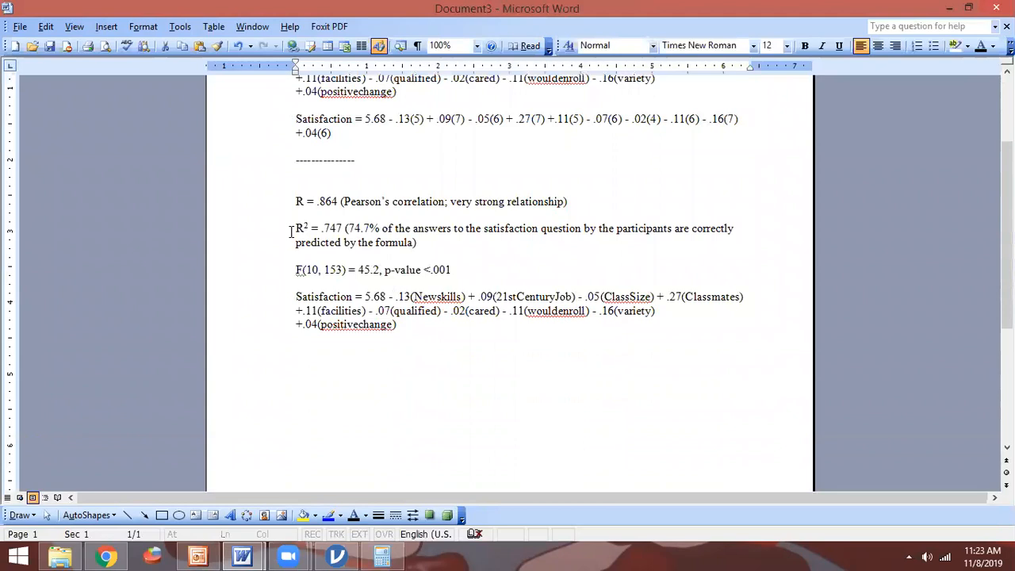
left_click(324, 345, "shift")
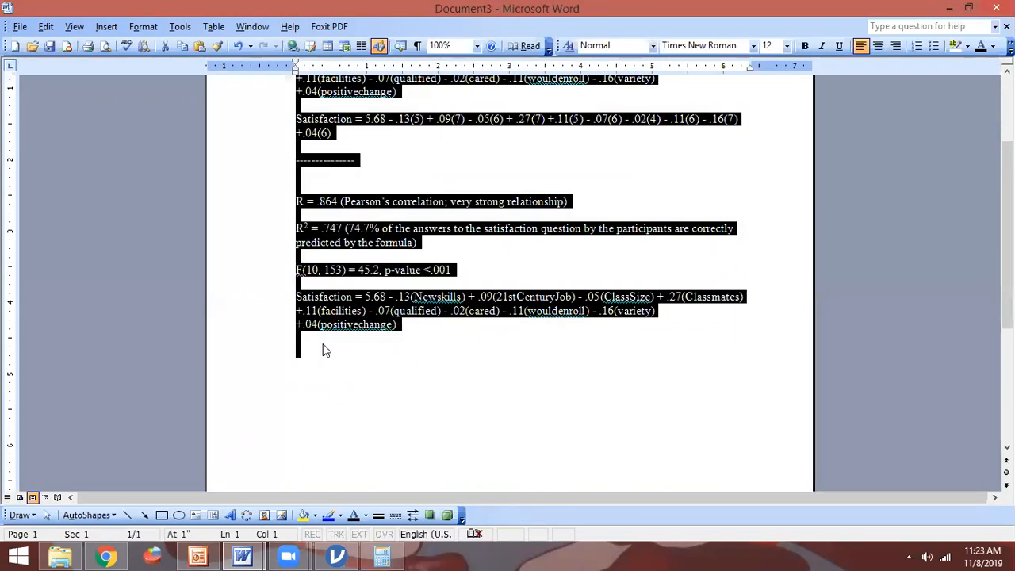
key("Delete")
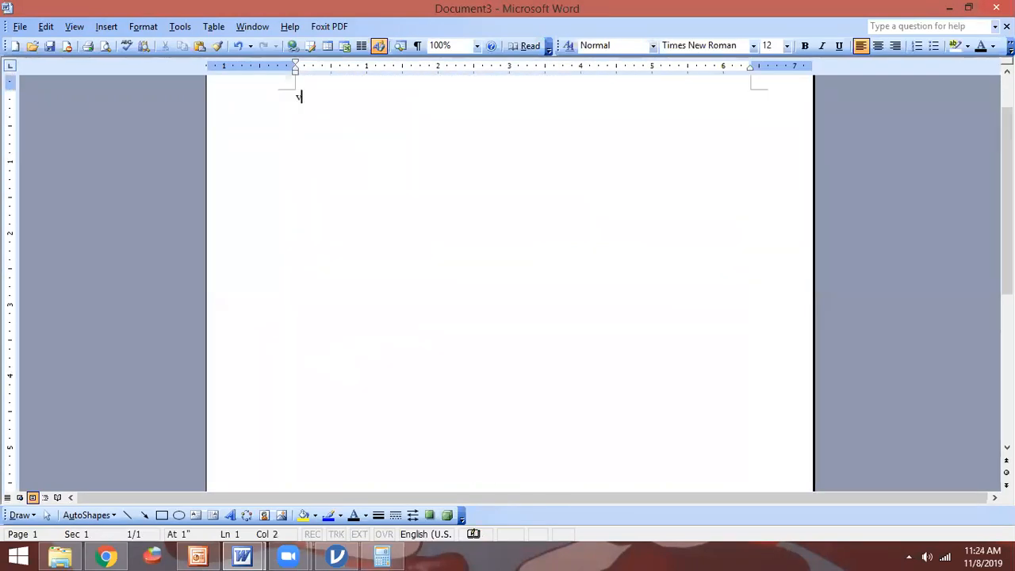
key("ctrl+v")
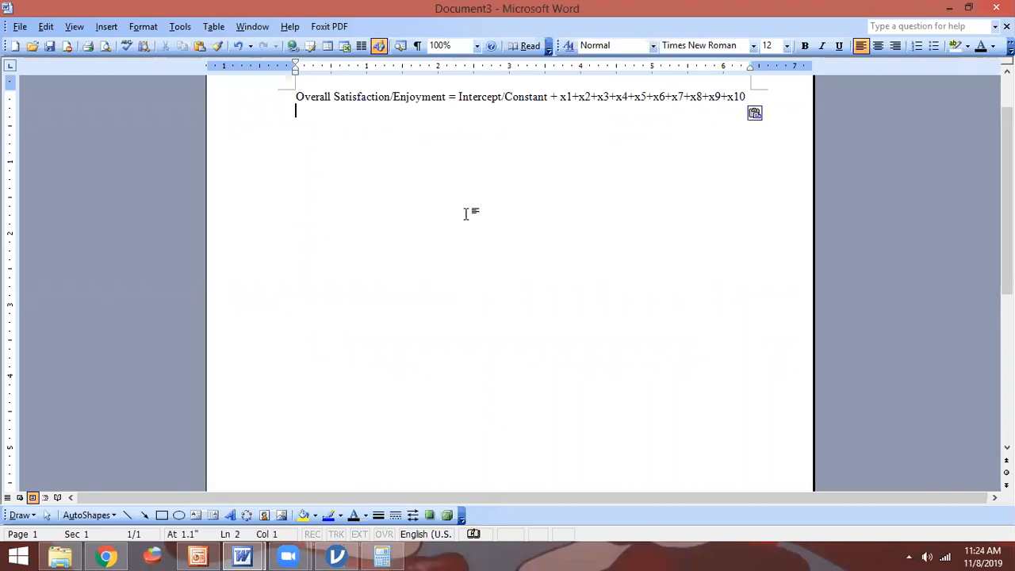
Step: Change the formula's outcome name to "Recommend" and add blank lines below the formula
left_click(419, 97)
key("Right")
key("Right")
key("Right")
key("Right")
key("shift+Home")
type("Recommend")
key("Down")
key("Return")
key("Return")
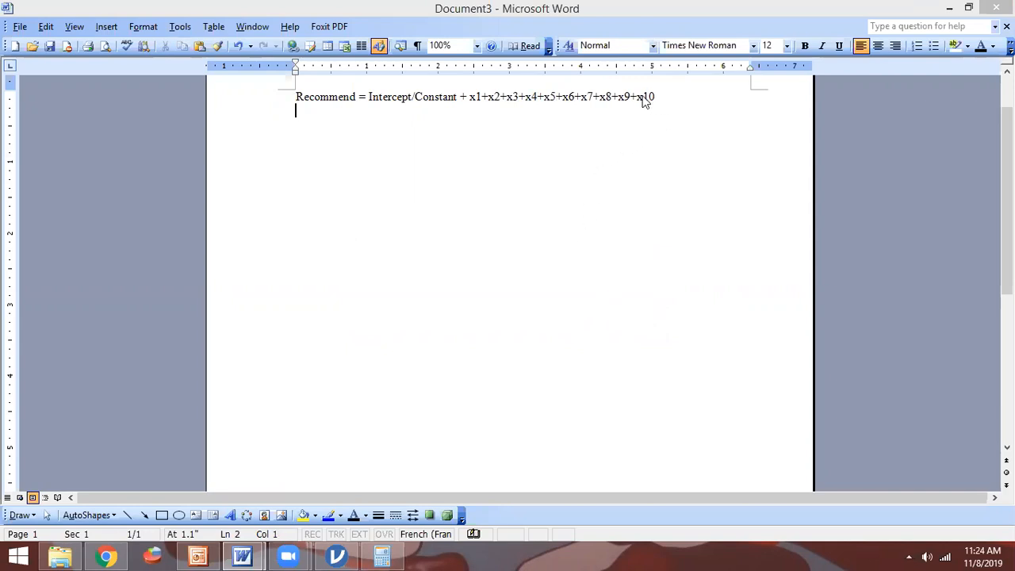
key("alt+Tab")
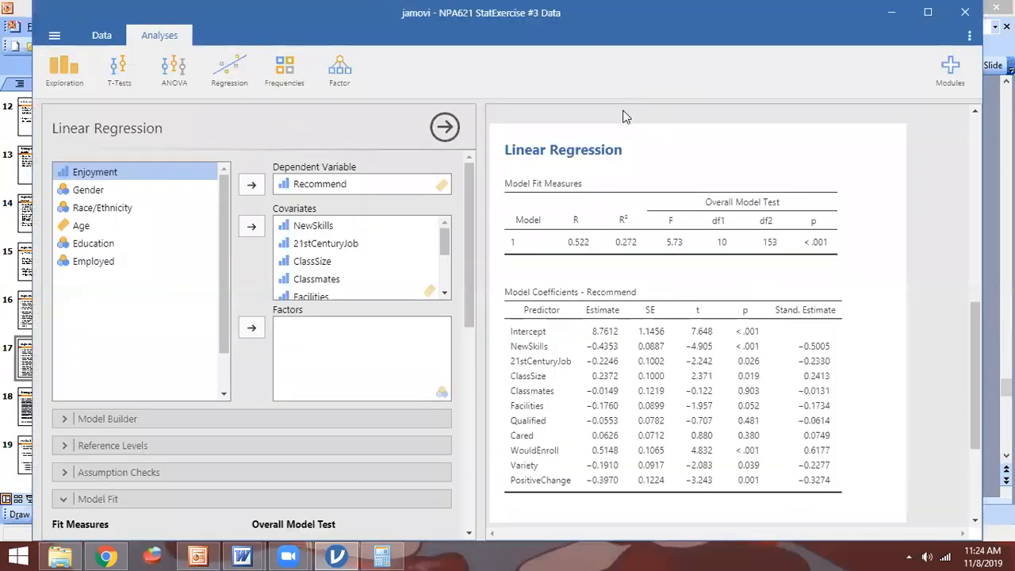
key("alt+Tab")
key("Tab")
key("Tab")
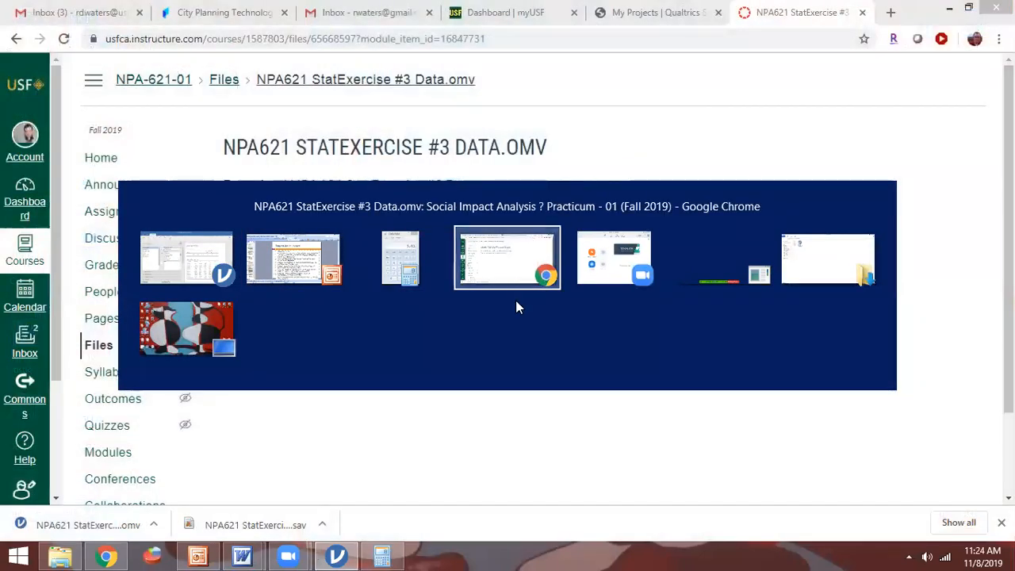
key("Tab")
key("Tab")
key("Tab")
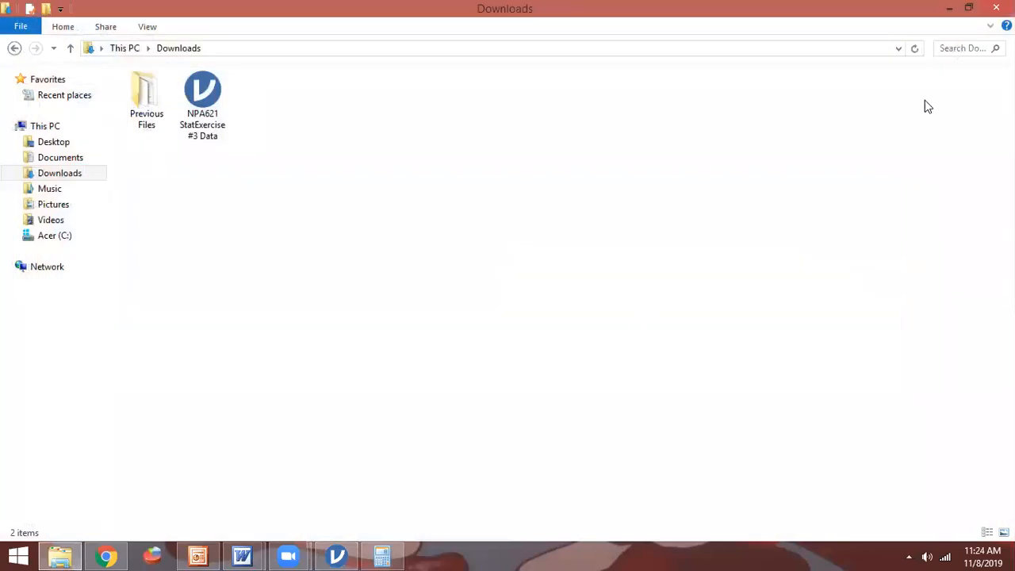
Step: Return to Document3 in Word and cancel the installation of the Office AutoCorrect components
key("alt+Tab")
key("alt+Tab")
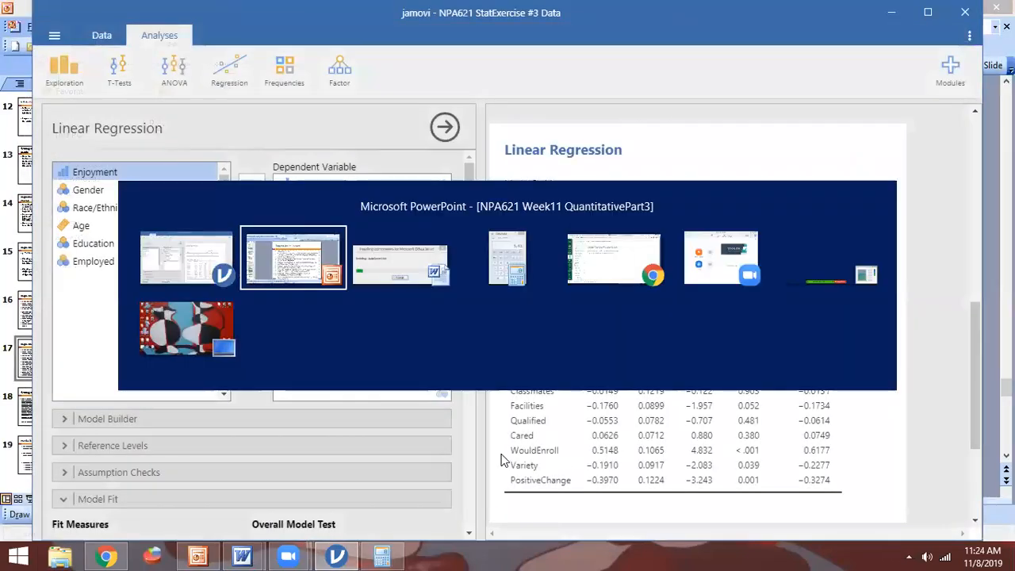
key("Tab")
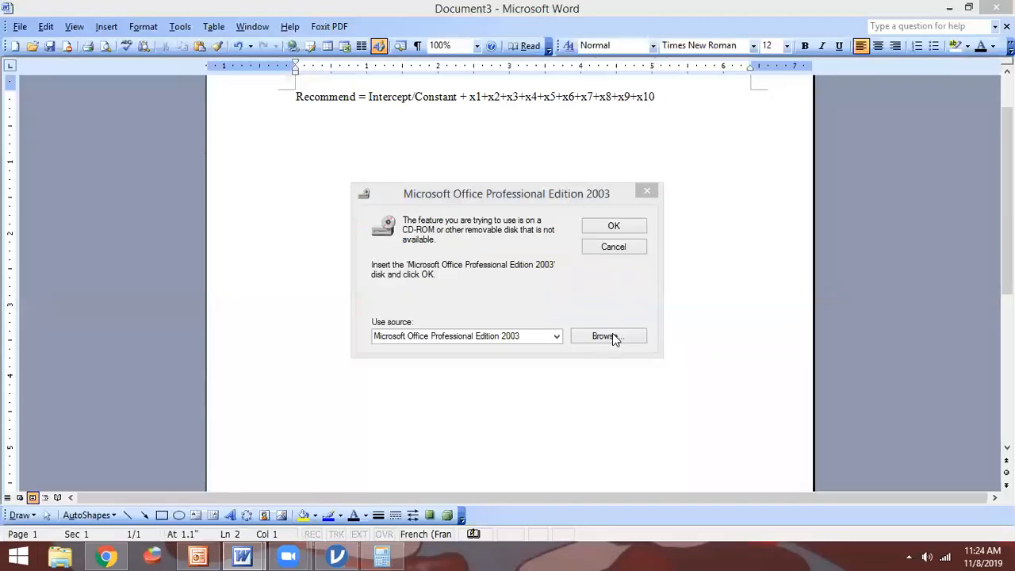
left_click(615, 248)
left_click(510, 177)
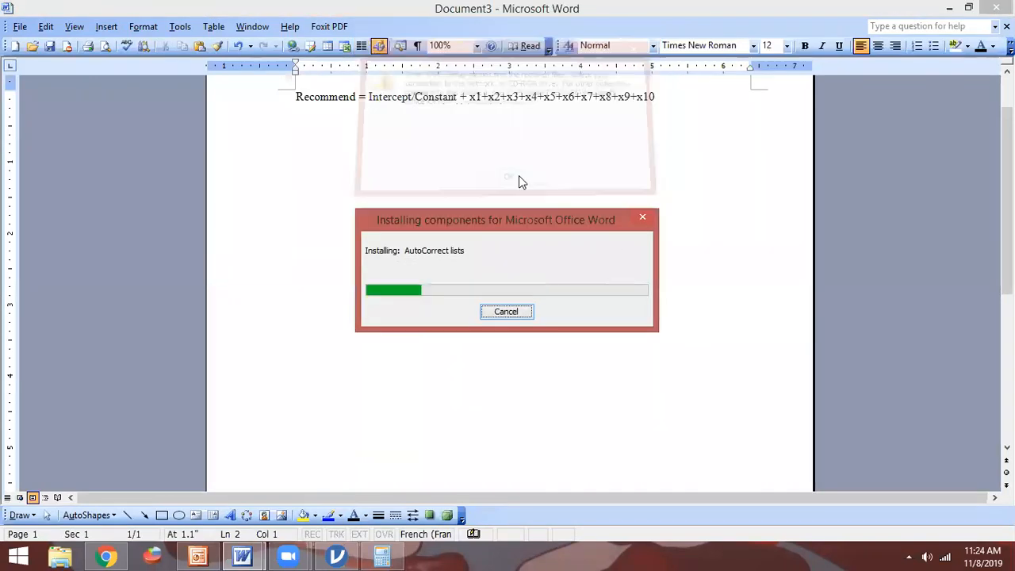
left_click(525, 311)
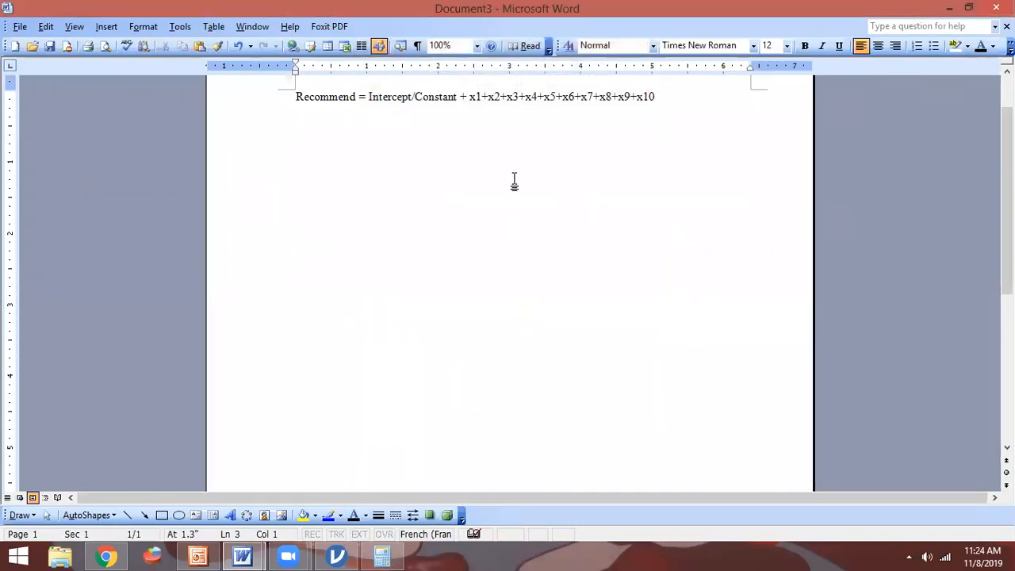
Step: Add two result lines below the Recommend formula reading "R =" and "R2 =", separated by a blank line
type("y")
type(" =")
key("Return")
type("r 1st")
key("BackSpace")
type("2")
key("Left")
key("Left")
key("Right")
key("Right")
key("BackSpace")
key("BackSpace")
key("Left")
key("Left")
key("Left")
key("Right")
key("Right")
key("Right")
key("BackSpace")
key("BackSpace")
key("BackSpace")
key("BackSpace")
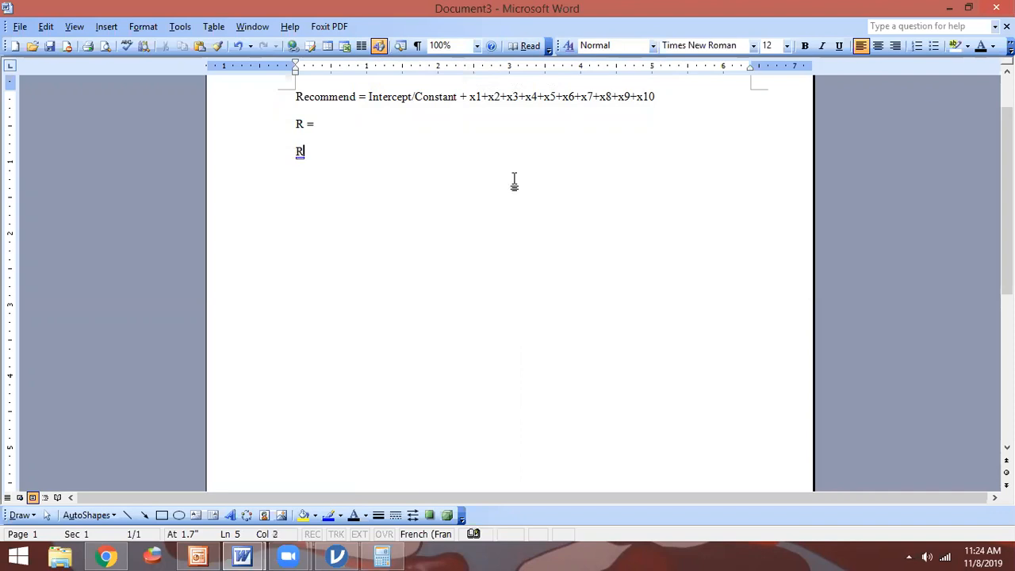
type("R2 =")
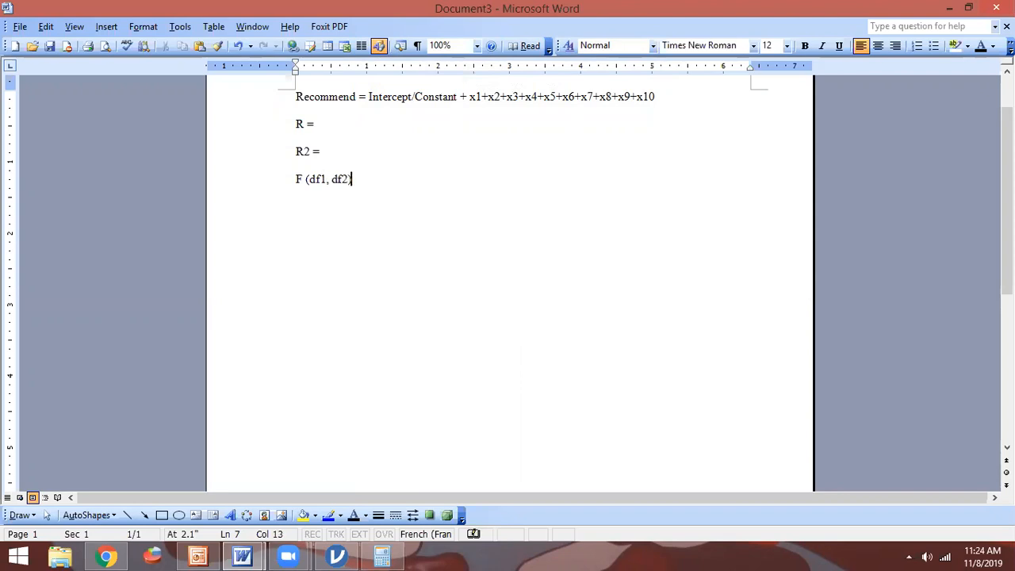
Step: Add a placeholder line for the overall model test reading "F (df1, df2) = XYZ, p = ABC"
type("XYZ, X")
key("BackSpace")
type("-")
key("BackSpace")
key("BackSpace")
type("= ABC")
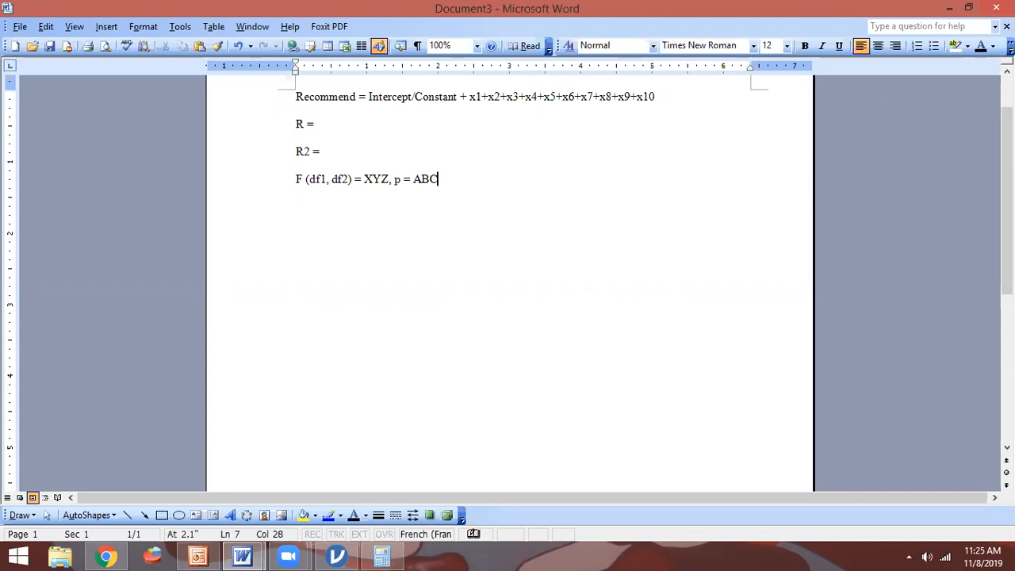
Step: Check the R value in jamovi and complete the R line in Document3 as ".52 (moderate relationship)"
key("alt+Tab")
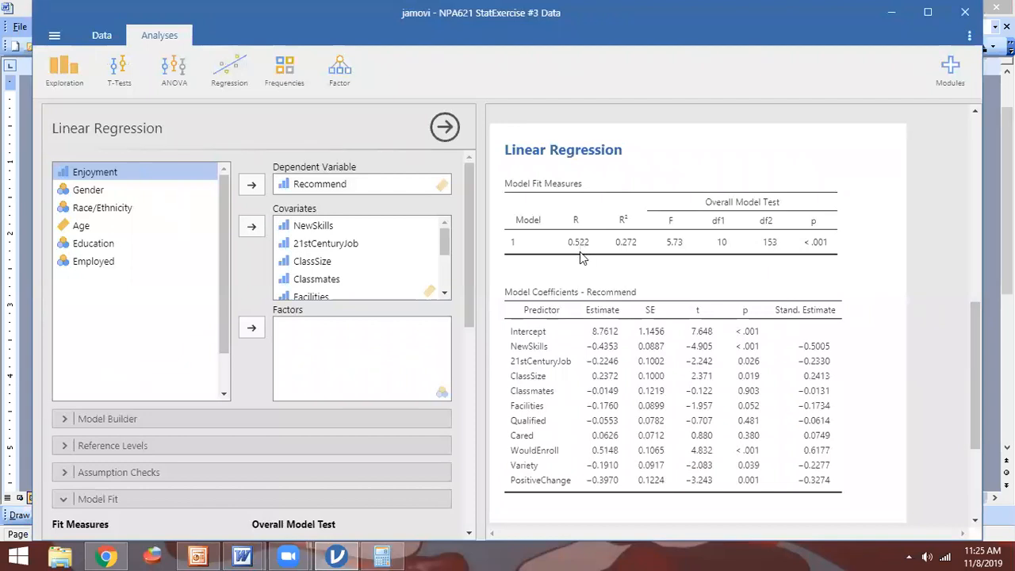
key("alt+Tab")
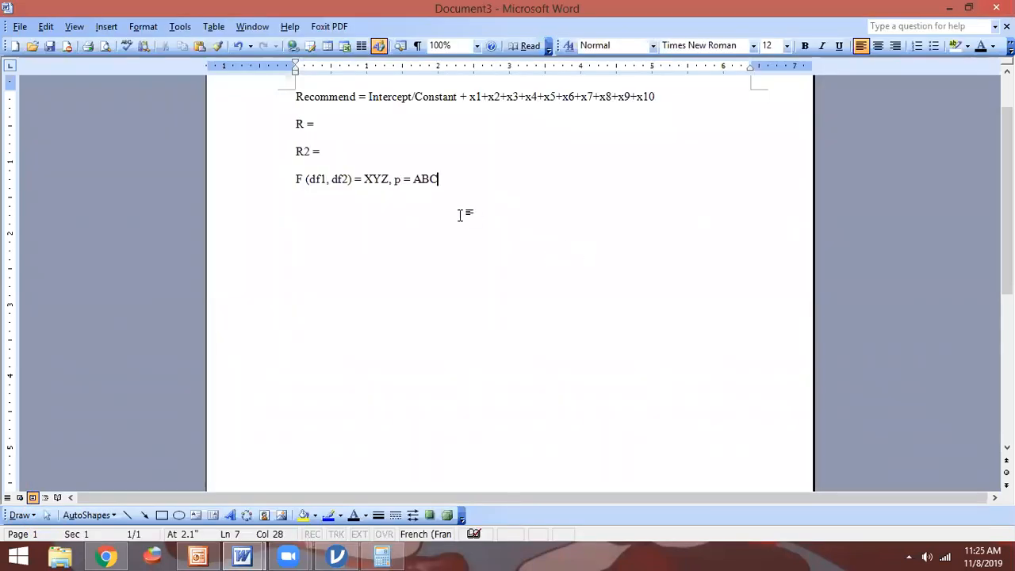
left_click(350, 122)
type(".52 (moderate relationship)")
key("Down")
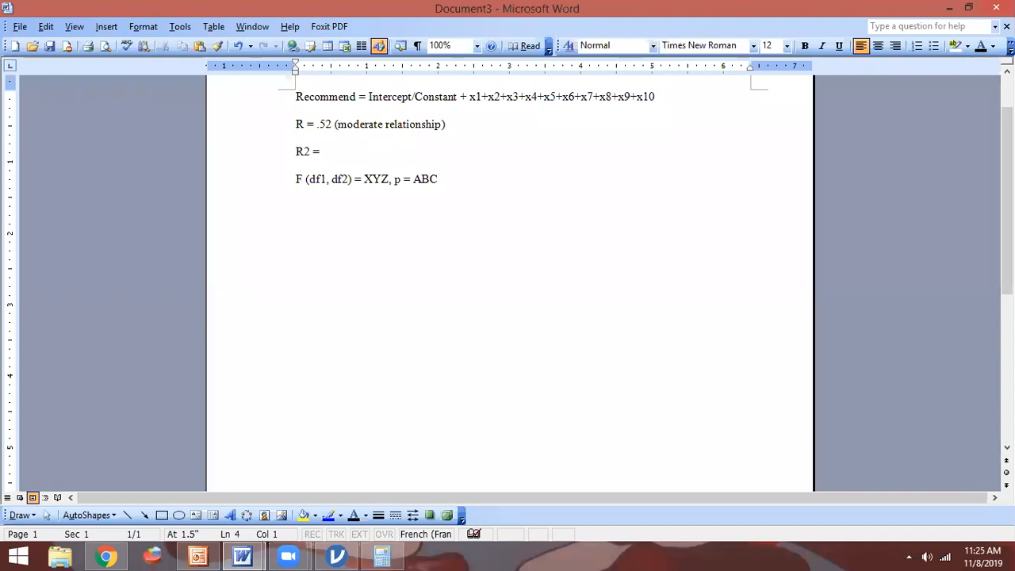
Step: Complete the R2 line as ".272 (27.2% of the variation in respondents' answers in recommendation is able to be predicted by the formula)"
key("alt")
key("Escape")
left_click(346, 153)
key("alt+Tab")
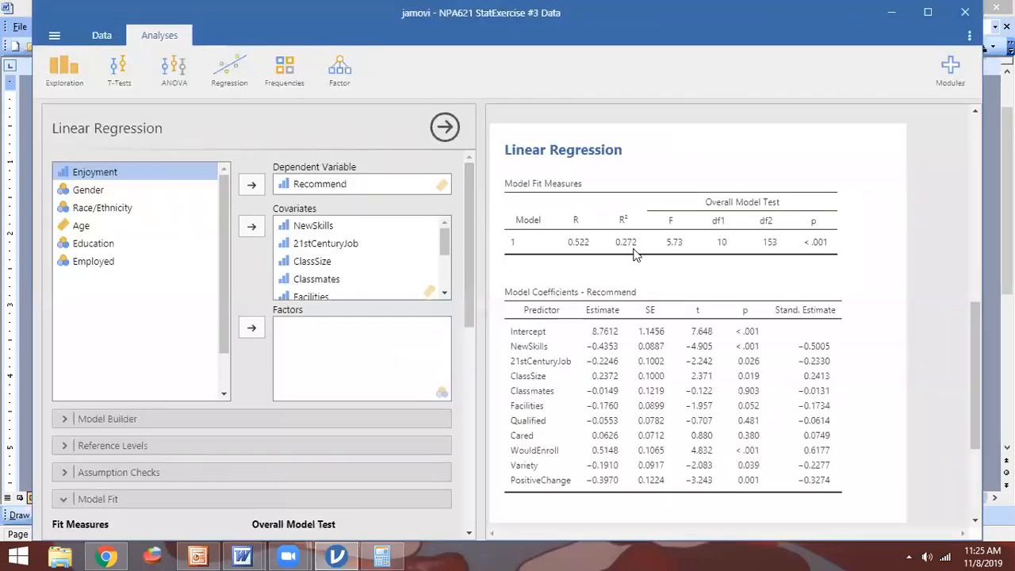
key("alt+Tab")
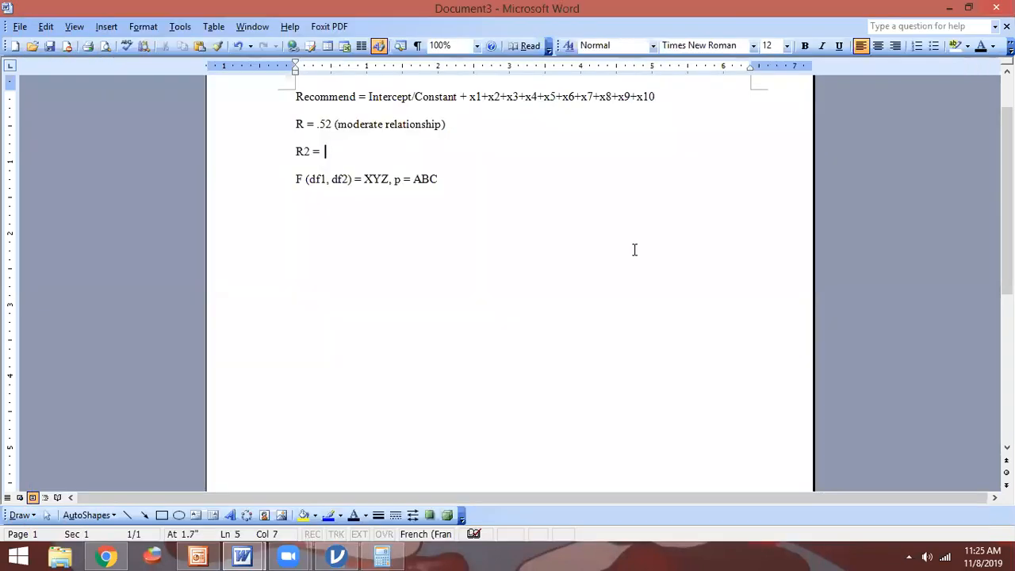
type(".272")
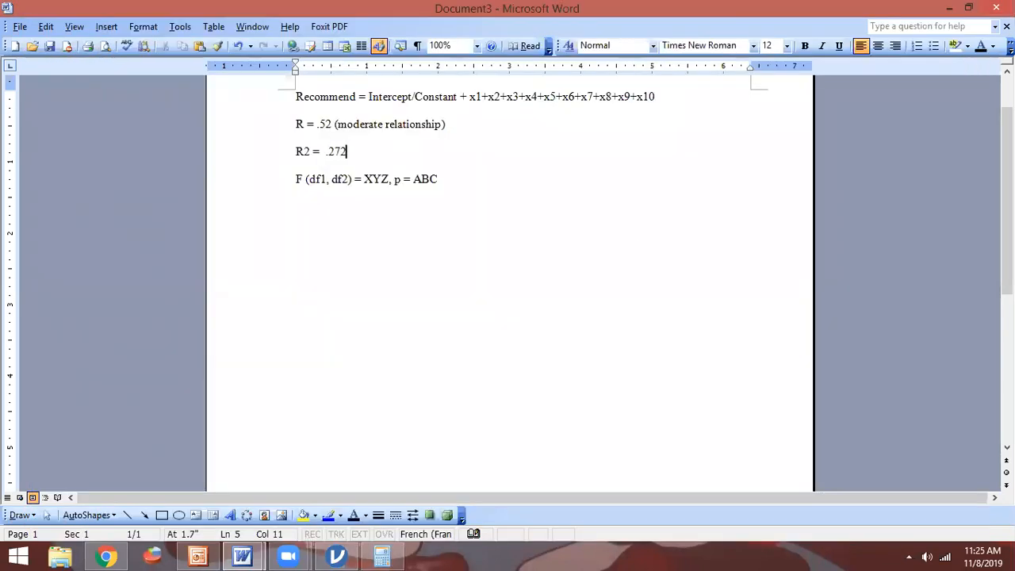
type(" (27.2%")
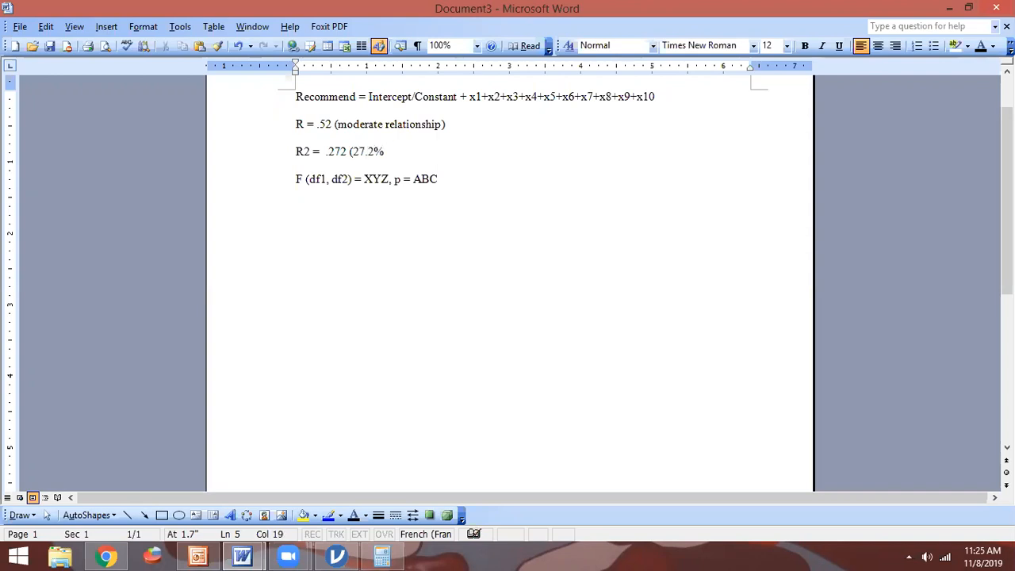
type(" of the variation in ")
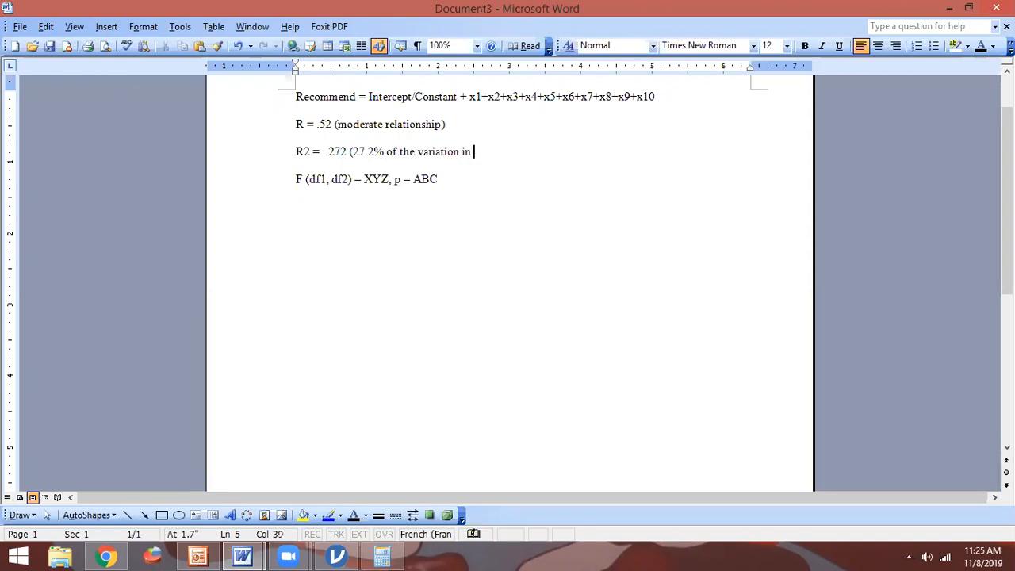
type("respondents' answers in recommendation is abo")
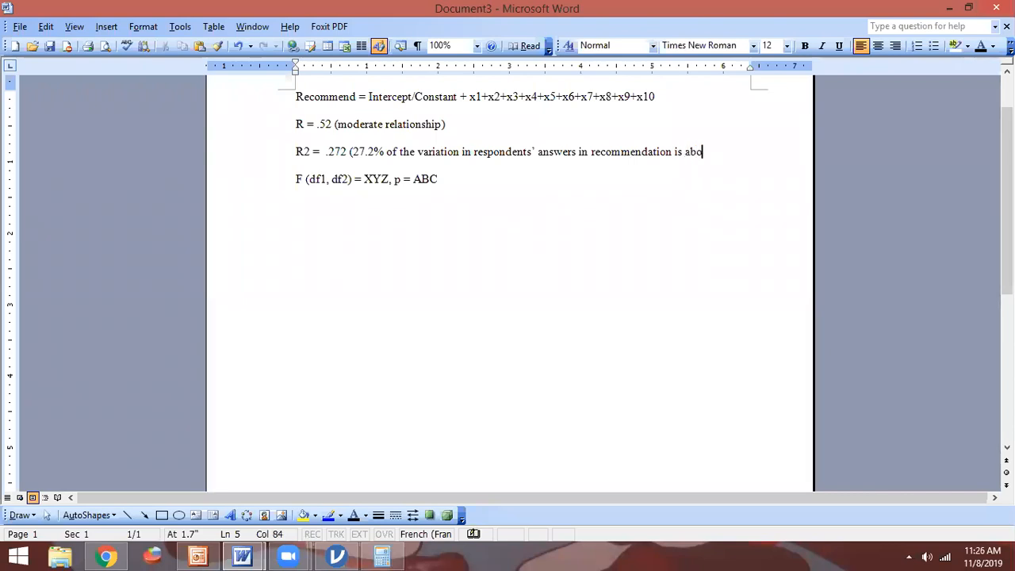
key("BackSpace")
type("le to be predic")
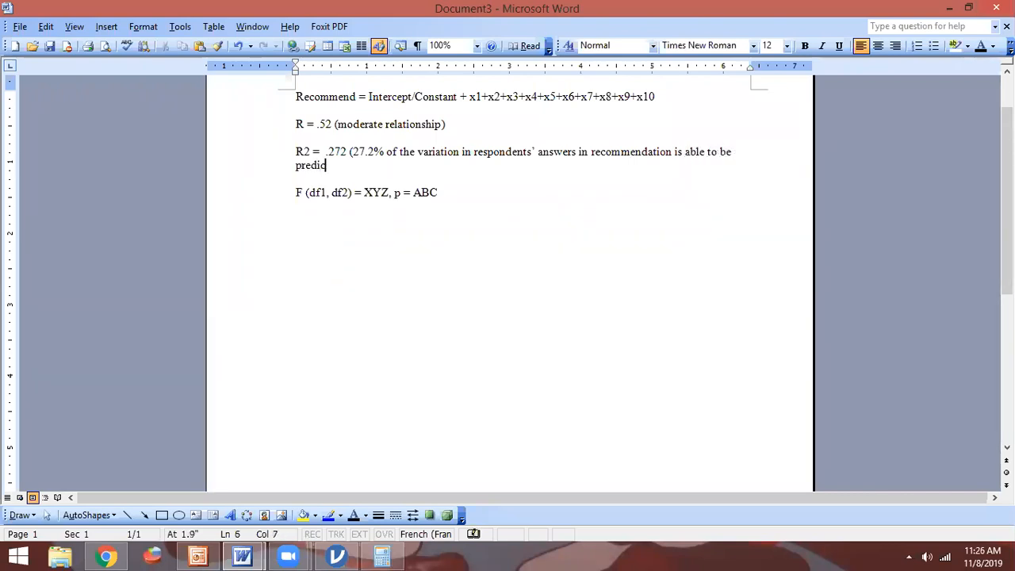
type("ted by the formula)")
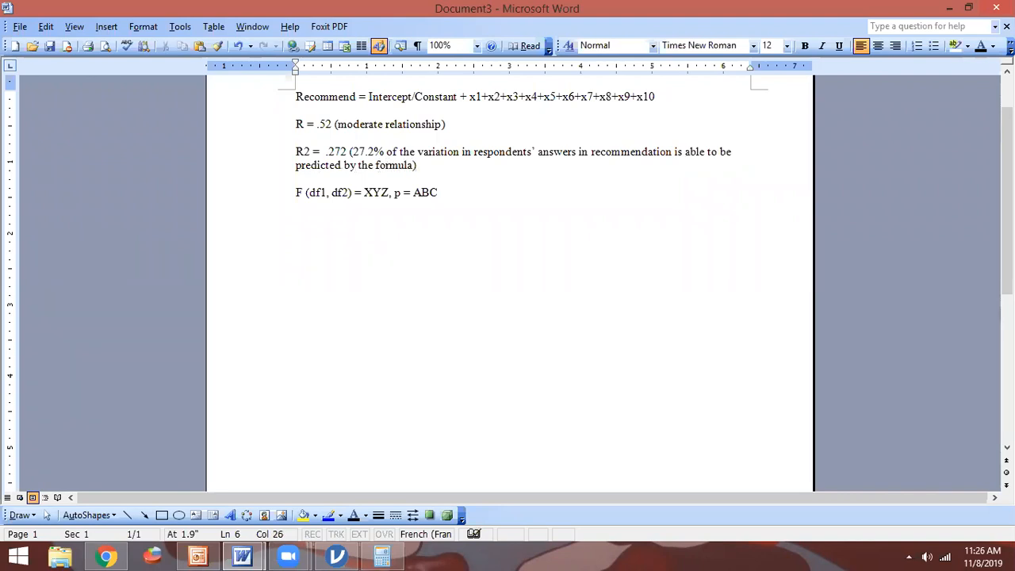
Step: Replace the df1 and df2 placeholders in the F line with 10 and 153 from jamovi's Overall Model Test
key("Down")
key("Down")
key("Right")
key("Right")
key("Right")
key("shift+Right")
key("shift+Right")
key("shift+Right")
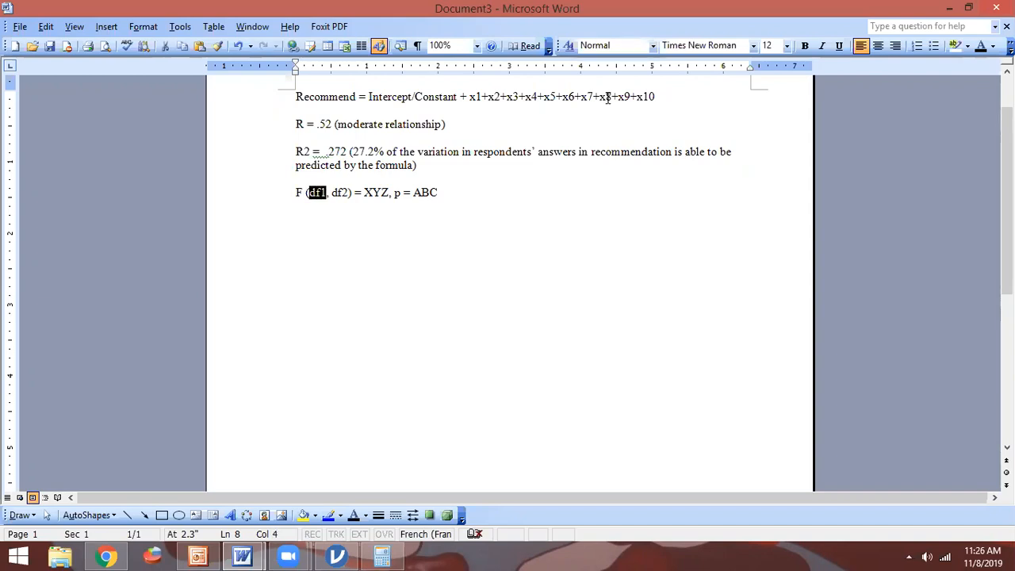
key("alt+Tab")
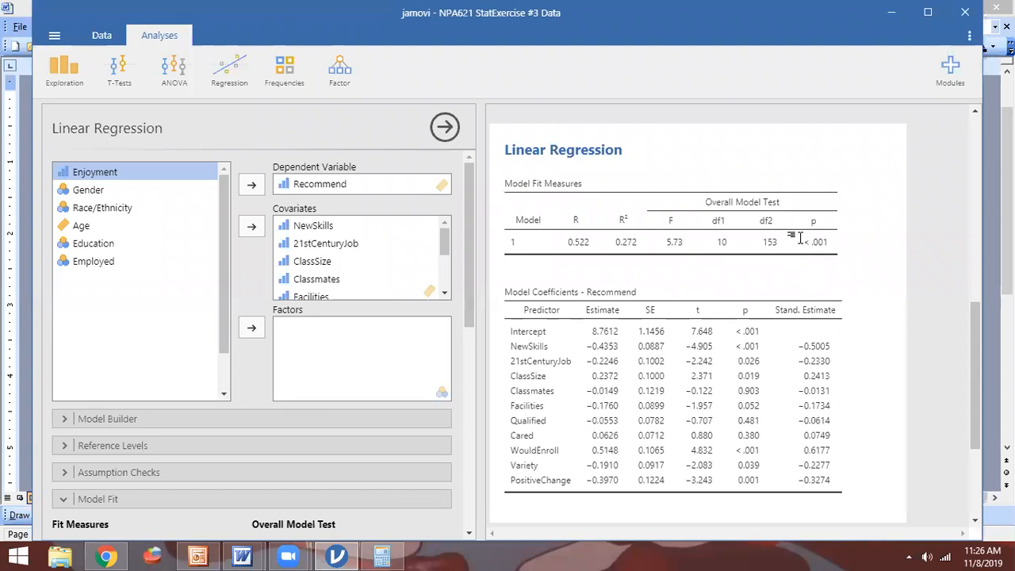
key("alt+Tab")
type("10,")
key("Right")
key("shift+Right")
key("shift+Right")
key("shift+Right")
type("153")
Step: Select the XYZ placeholder in the F line and look up the F value in jamovi's Model Fit Measures
key("Right")
key("Right")
key("Right")
key("shift+Right")
key("shift+Right")
key("shift+Right")
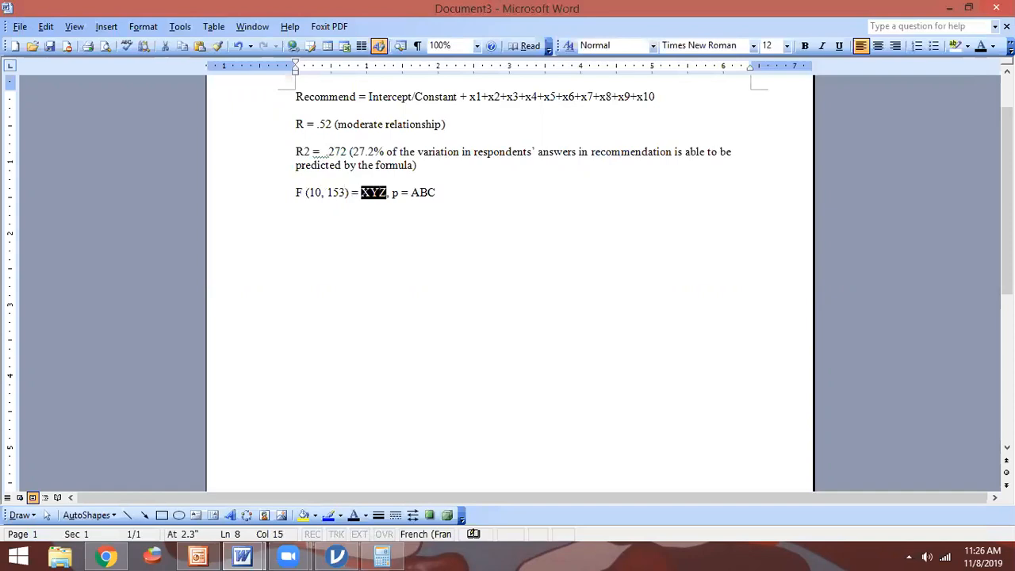
key("alt+Tab")
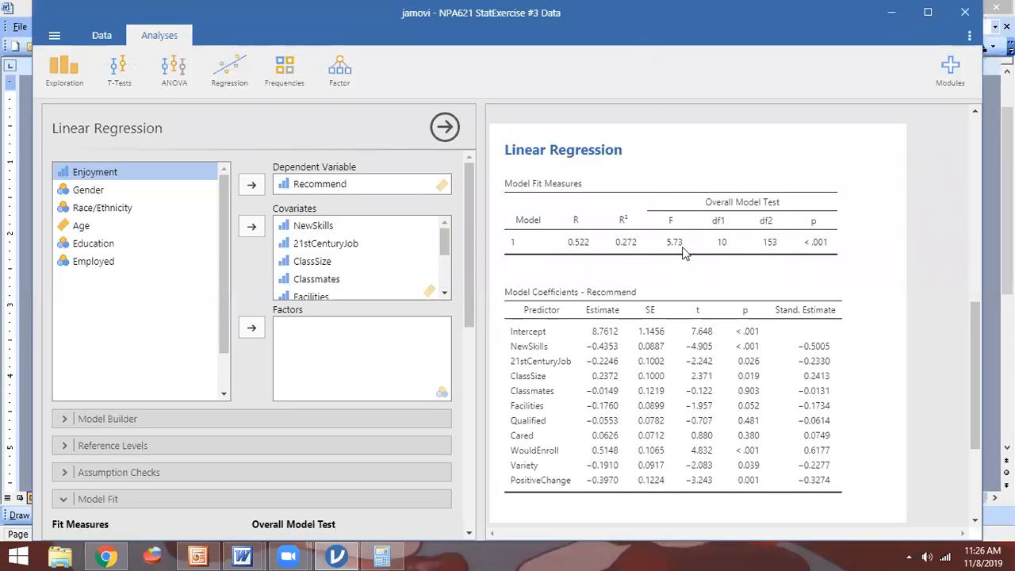